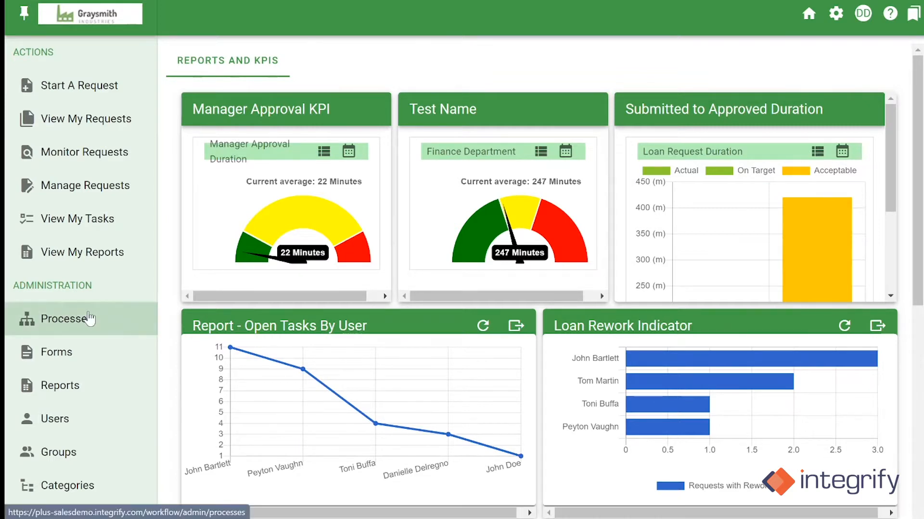
# - Open the Processes list from the Administration sidebar
pyautogui.click(90, 317)
# - Create a new process named 'Process Building' under Cool Examples and save it
pyautogui.click(226, 97)
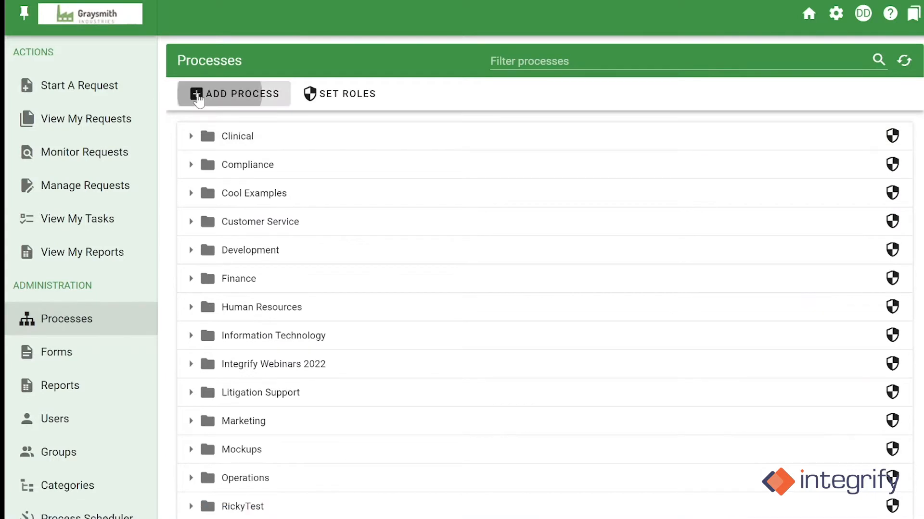
pyautogui.click(222, 130)
pyautogui.click(231, 134)
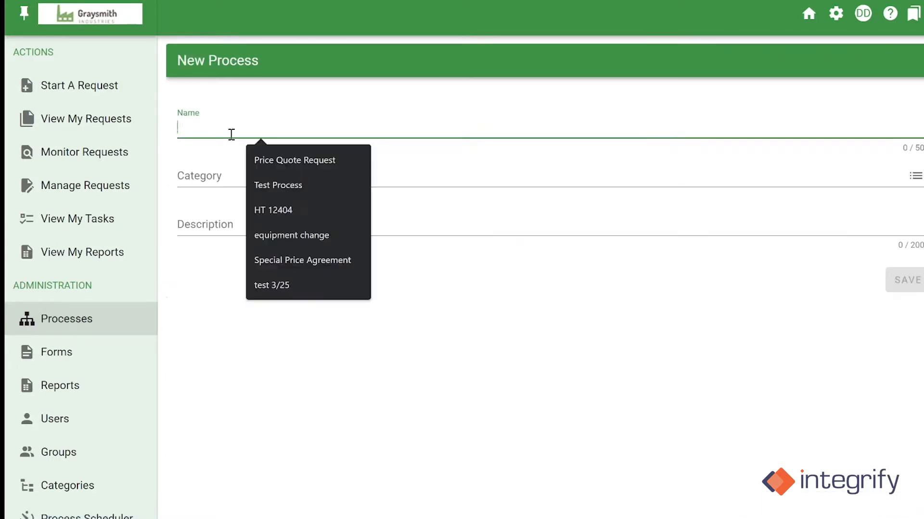
pyautogui.write('B')
pyautogui.press('BackSpace')
pyautogui.write('Pro')
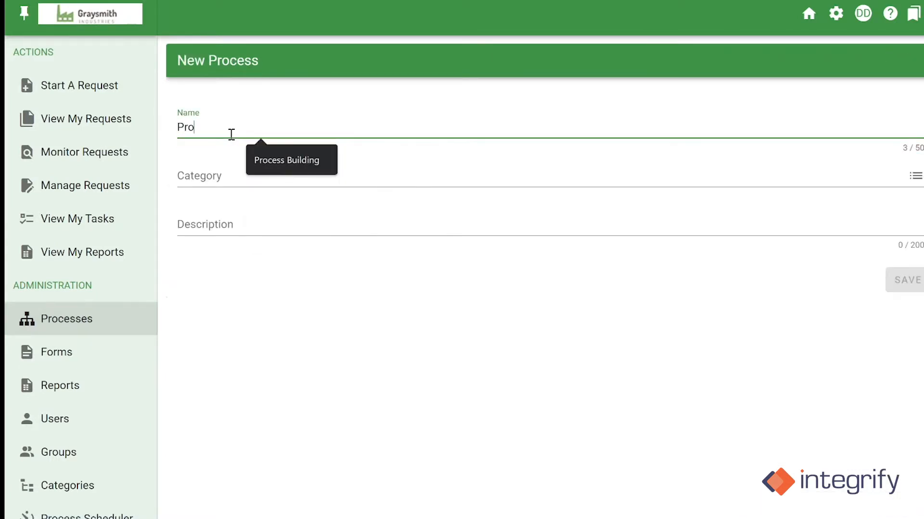
pyautogui.write('cess')
pyautogui.click(330, 171)
pyautogui.click(325, 185)
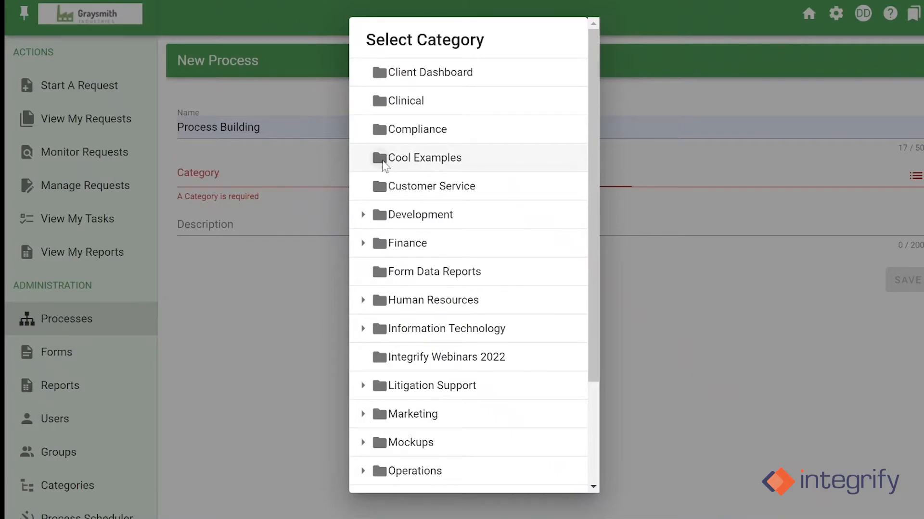
pyautogui.click(378, 159)
pyautogui.click(917, 284)
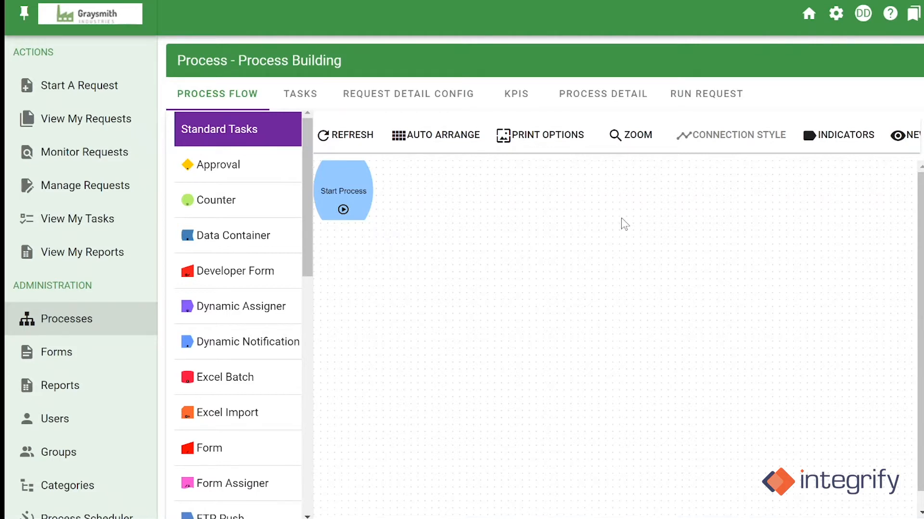
# - Review the Tasks, Request Detail Config and KPIs tabs, ending on Process Detail
pyautogui.moveTo(351, 190)
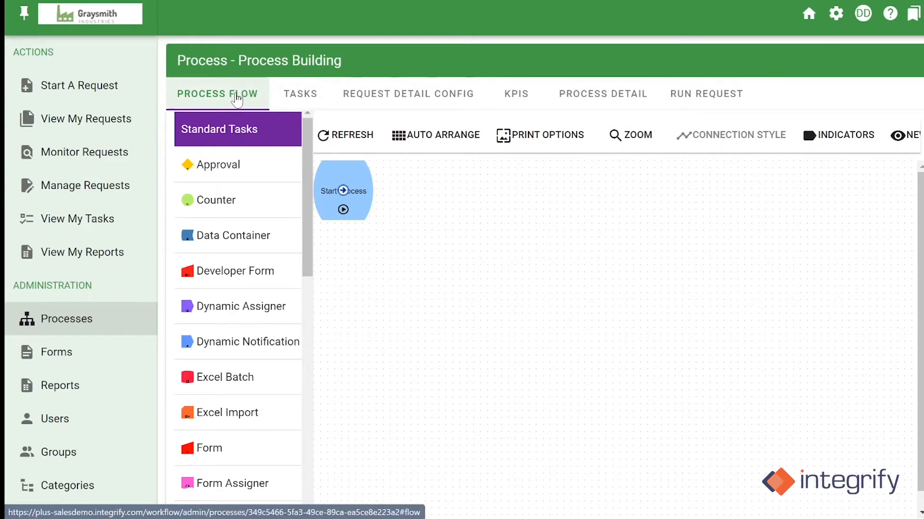
pyautogui.click(299, 94)
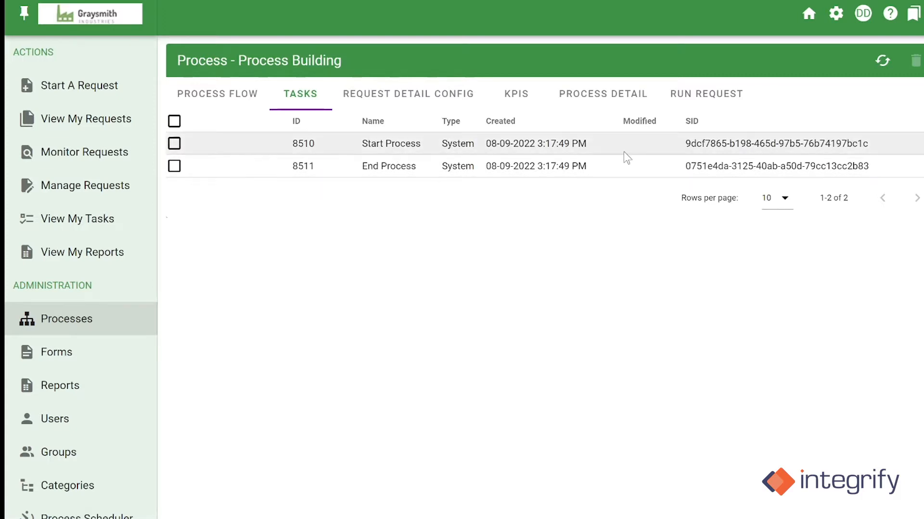
pyautogui.click(406, 95)
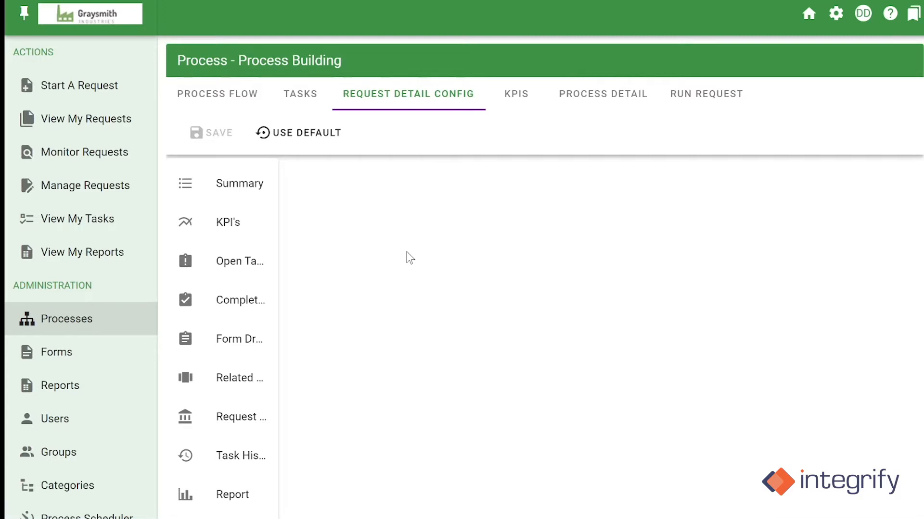
pyautogui.click(531, 102)
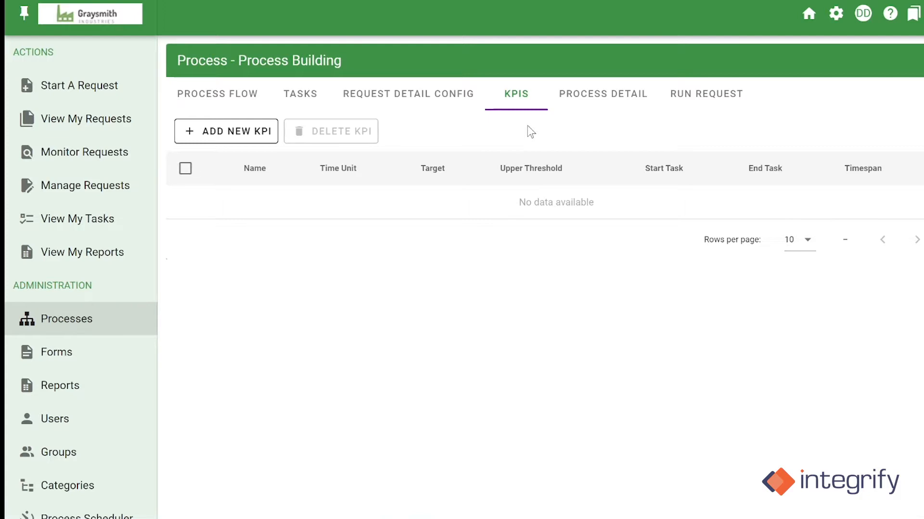
pyautogui.click(625, 105)
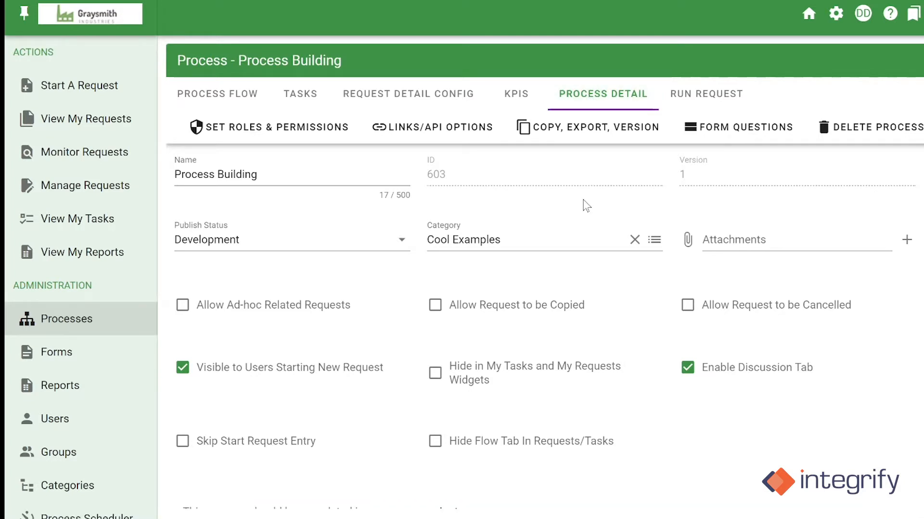
# - Review the Process Detail fields and keep the publish status at Development
pyautogui.click(258, 176)
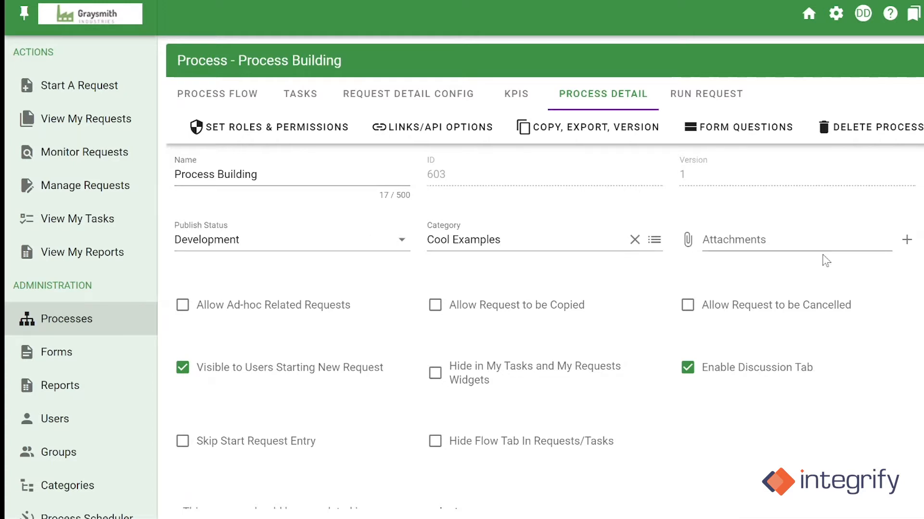
pyautogui.scroll(-15, 283, 311)
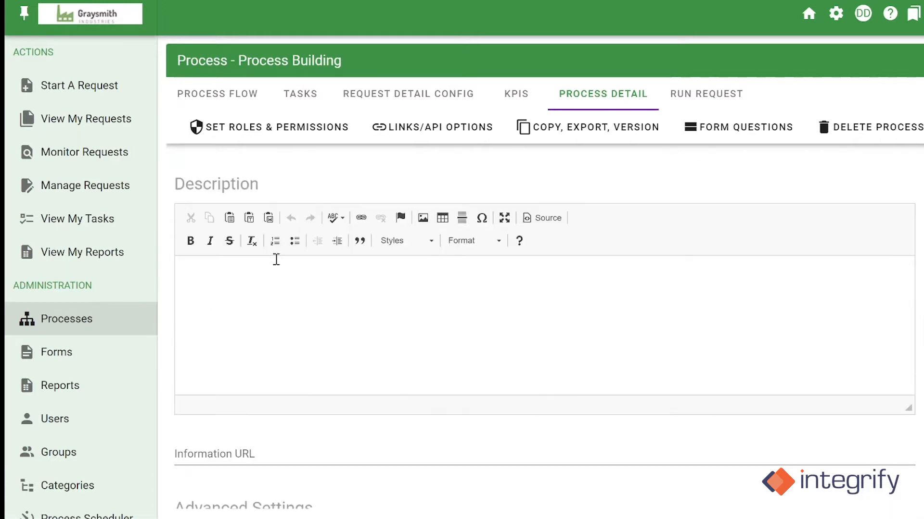
pyautogui.scroll(8, 272, 289)
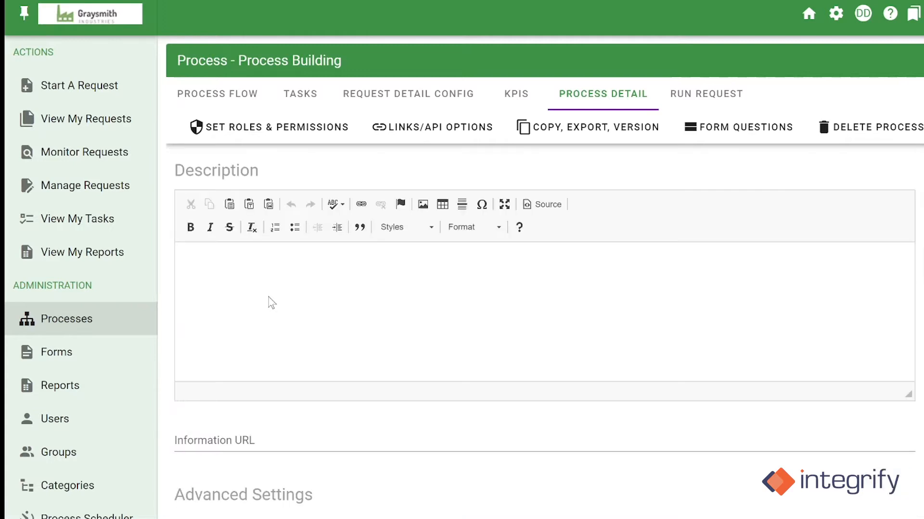
pyautogui.scroll(1, 270, 302)
pyautogui.click(440, 297)
pyautogui.click(786, 290)
pyautogui.scroll(4, 783, 289)
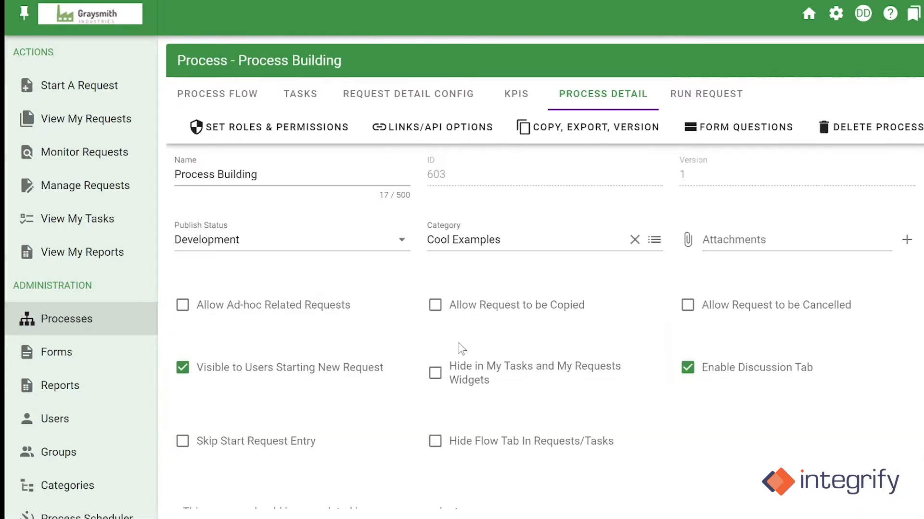
pyautogui.click(301, 251)
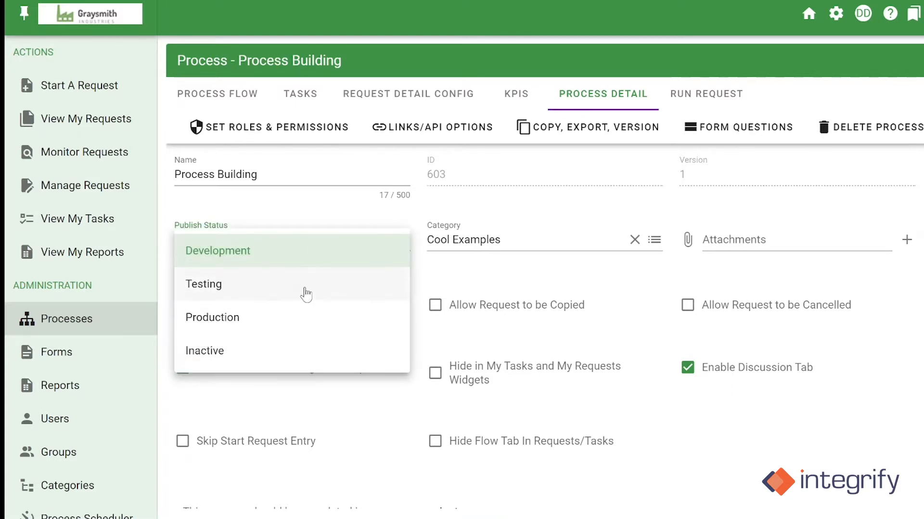
pyautogui.click(458, 281)
pyautogui.click(685, 106)
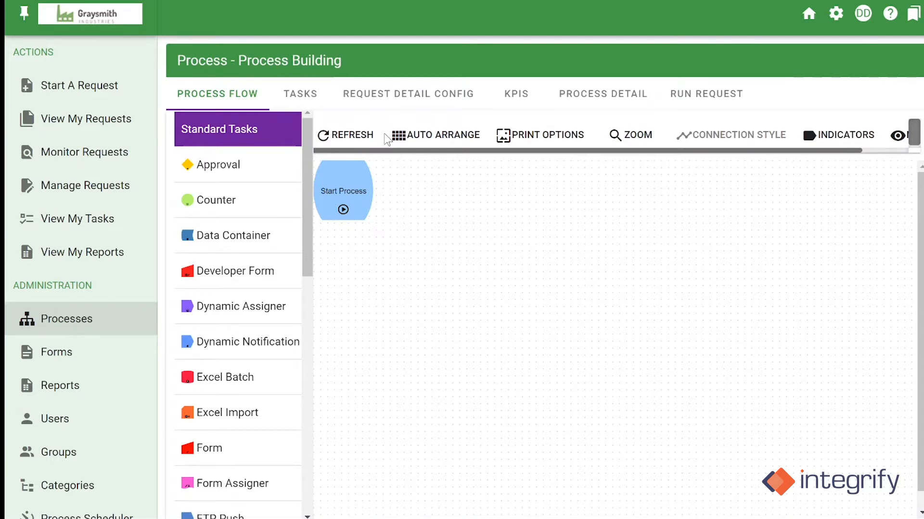
# - Check the flow diagram's Auto Arrange, Print Options and Zoom menus
pyautogui.click(431, 140)
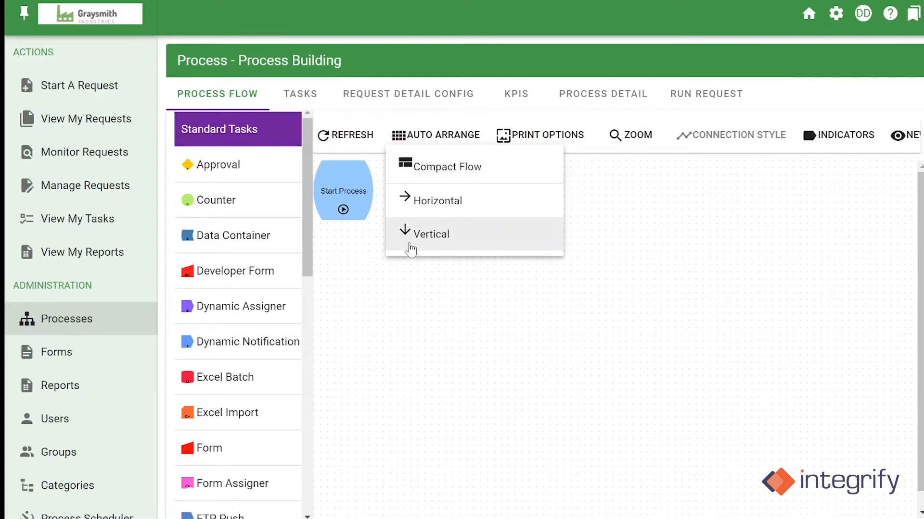
pyautogui.click(573, 136)
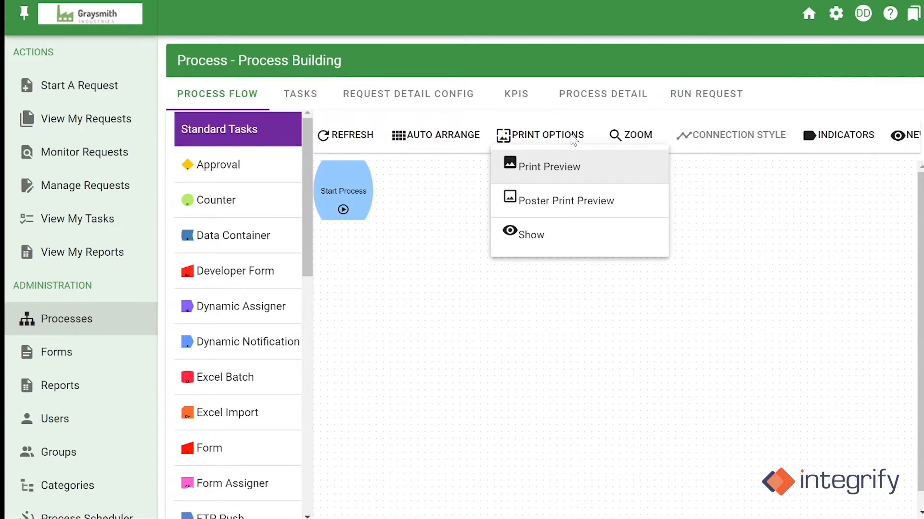
pyautogui.click(630, 135)
pyautogui.click(645, 139)
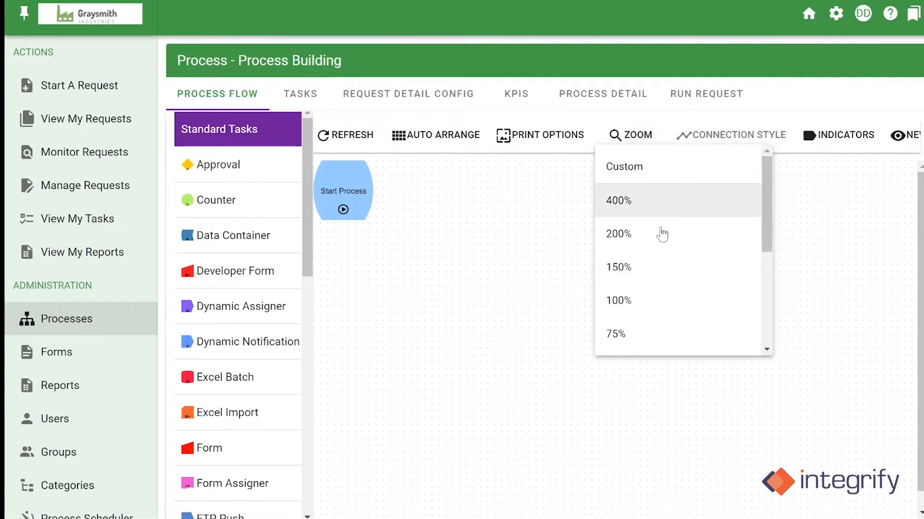
pyautogui.scroll(-3, 663, 236)
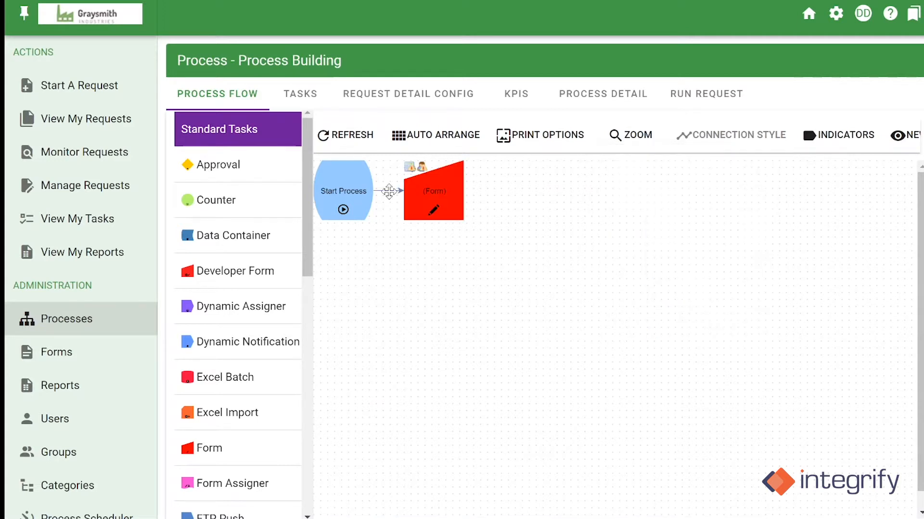
# - Set the flow's connection style to Orthogonal
pyautogui.click(433, 188)
pyautogui.click(392, 190)
pyautogui.click(433, 190)
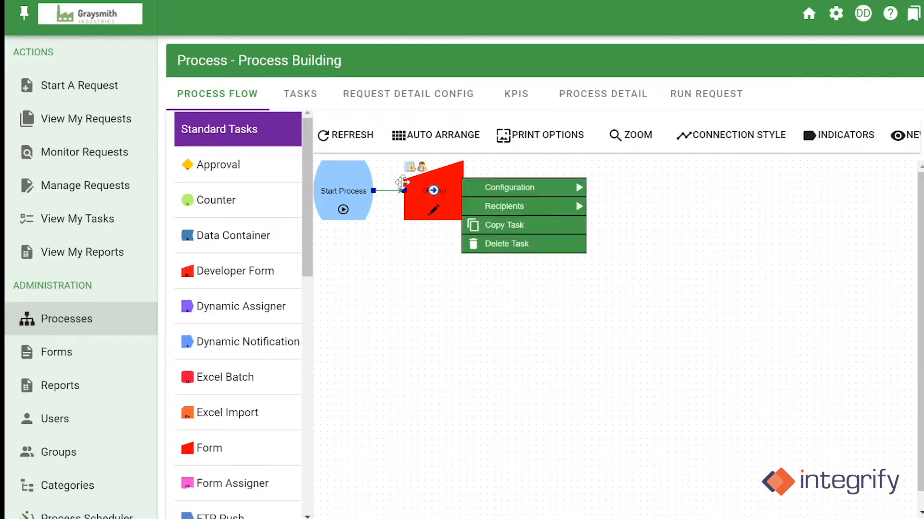
pyautogui.moveTo(488, 206)
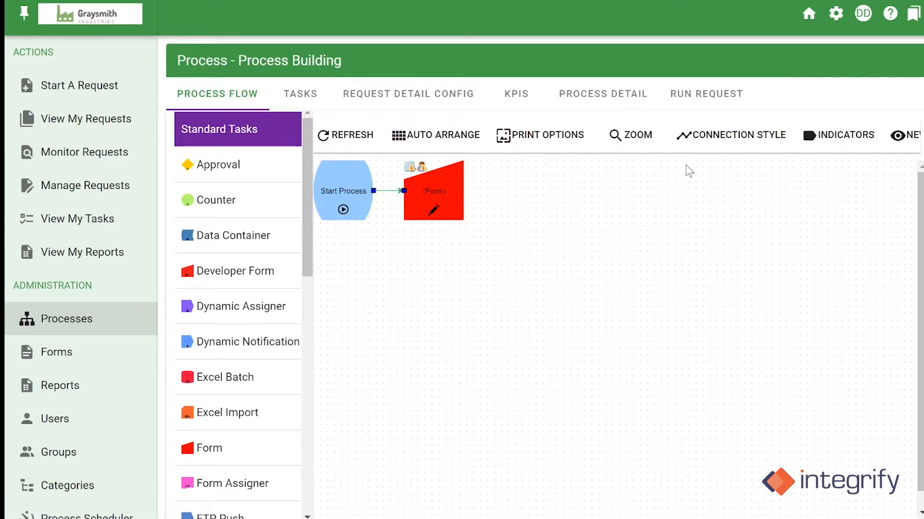
pyautogui.click(716, 138)
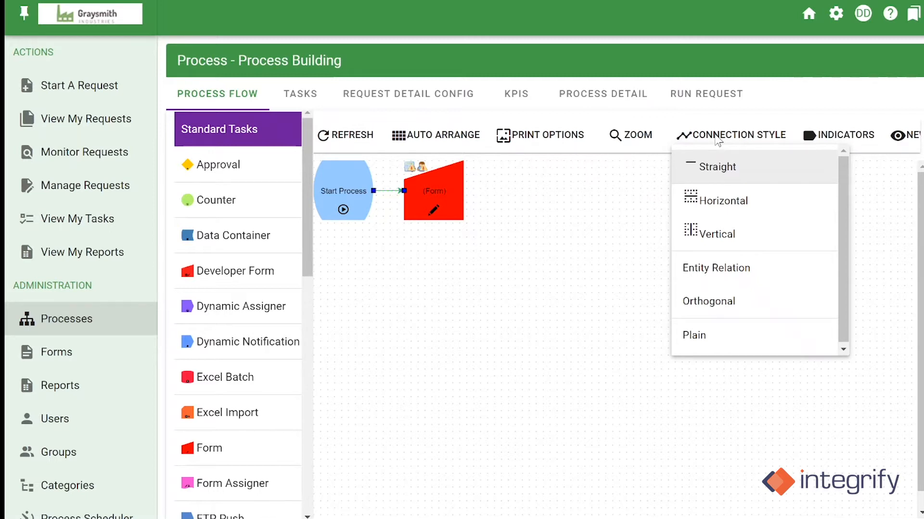
pyautogui.click(724, 301)
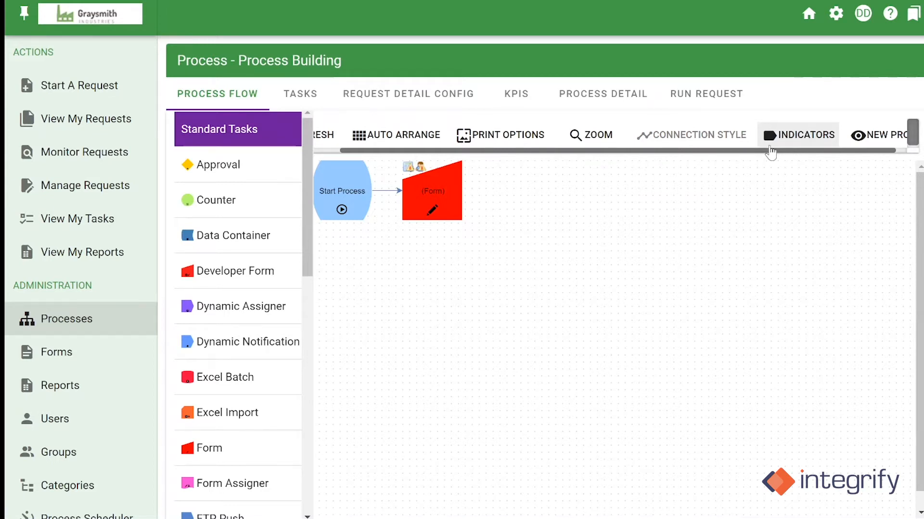
# - Toggle indicators between Display Recipients and Display Rules, ending on rule labels
pyautogui.click(378, 191)
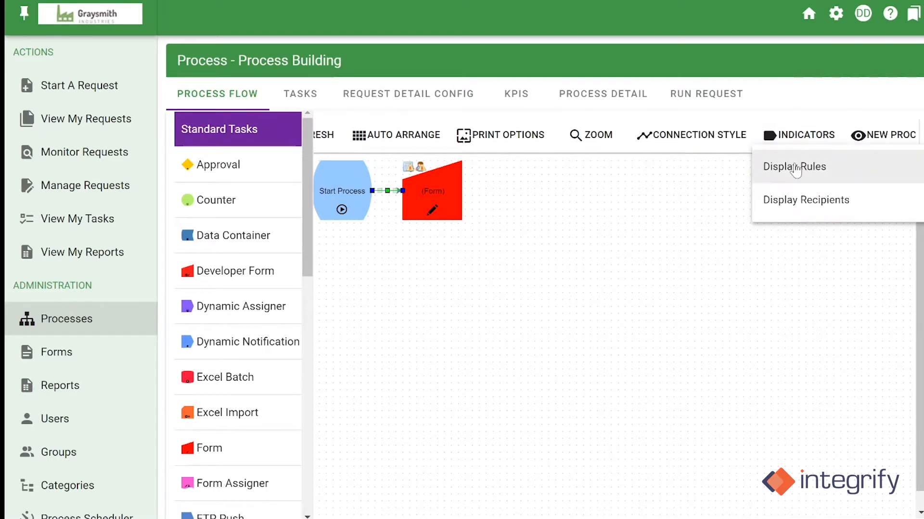
pyautogui.click(794, 165)
pyautogui.click(804, 135)
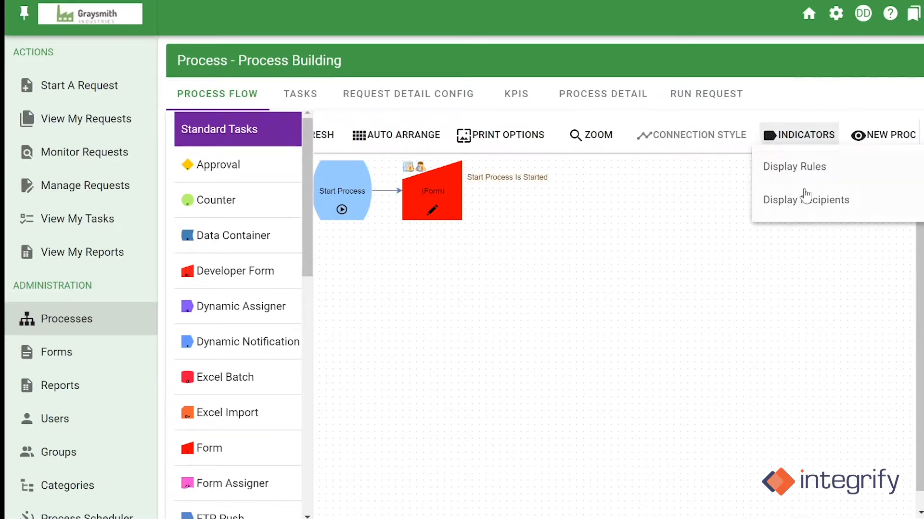
pyautogui.click(802, 192)
pyautogui.click(808, 143)
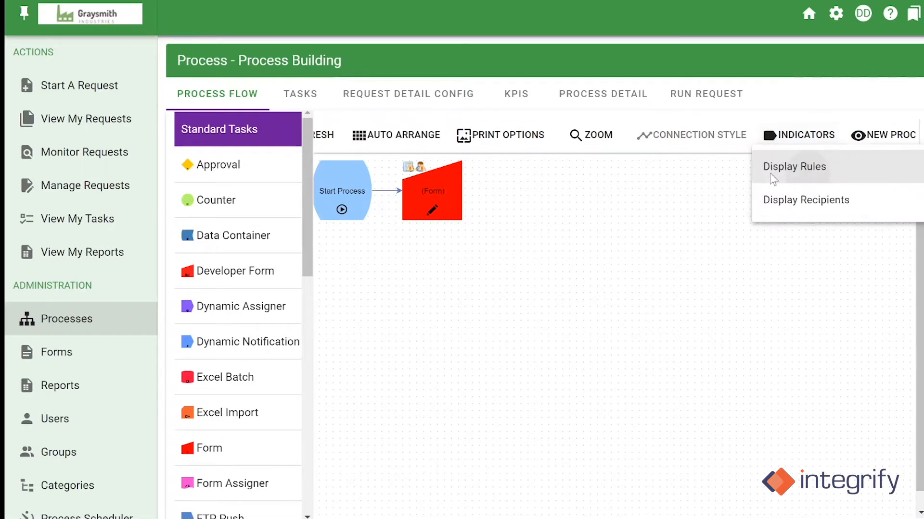
pyautogui.click(794, 165)
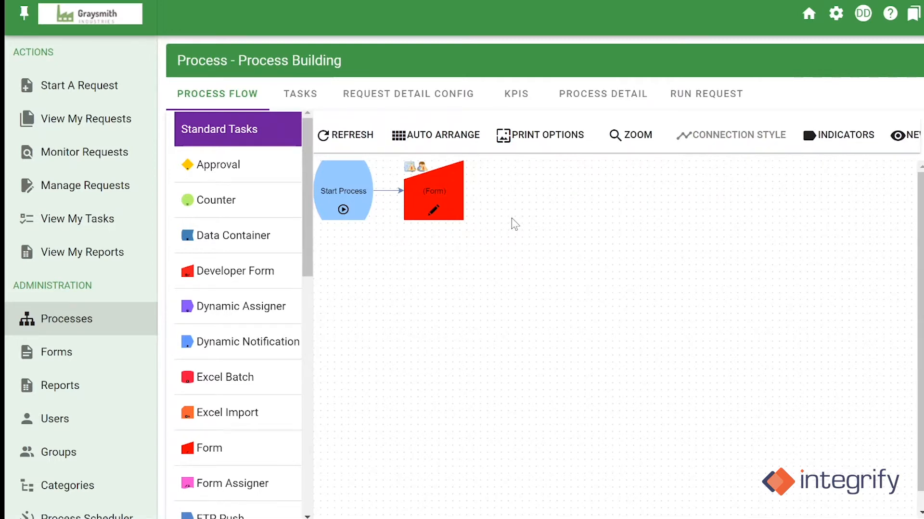
# - Rename the Form task to 'Name' in its detail settings and save
pyautogui.click(430, 204)
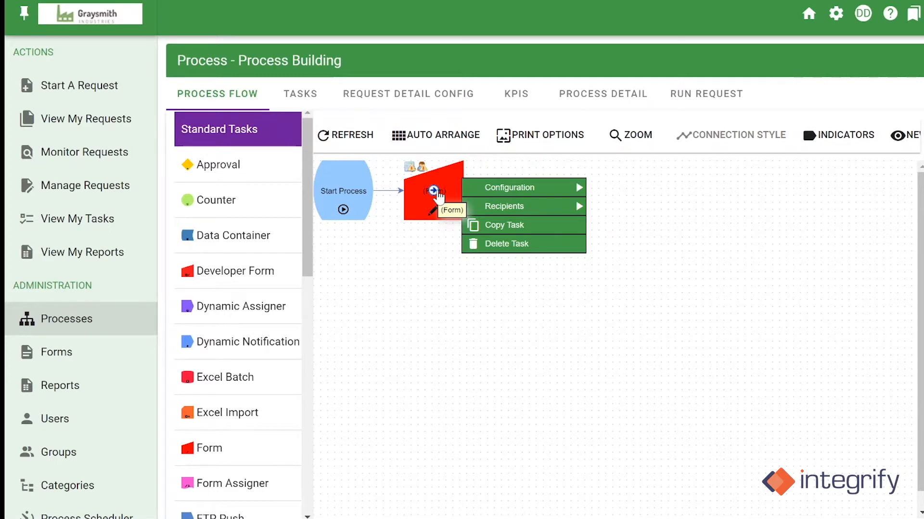
pyautogui.moveTo(532, 198)
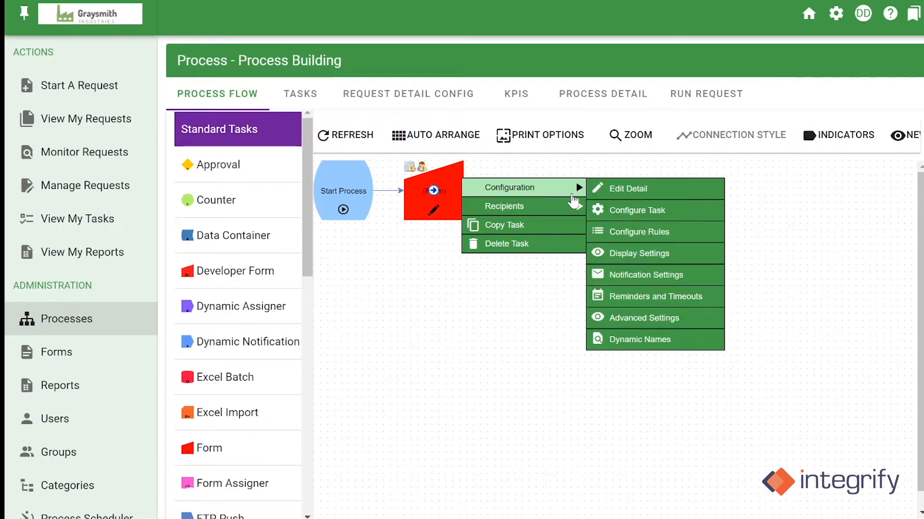
pyautogui.click(600, 193)
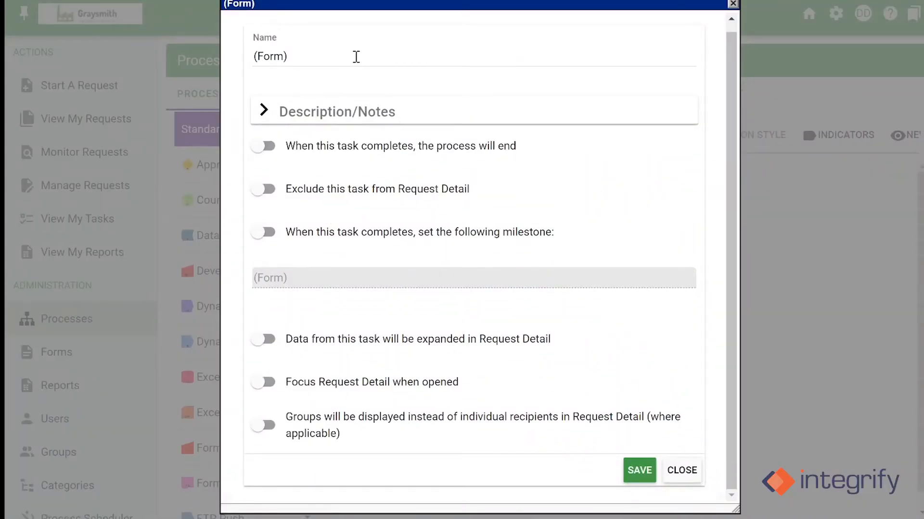
pyautogui.moveTo(356, 58); pyautogui.dragTo(206, 52)
pyautogui.write('Name')
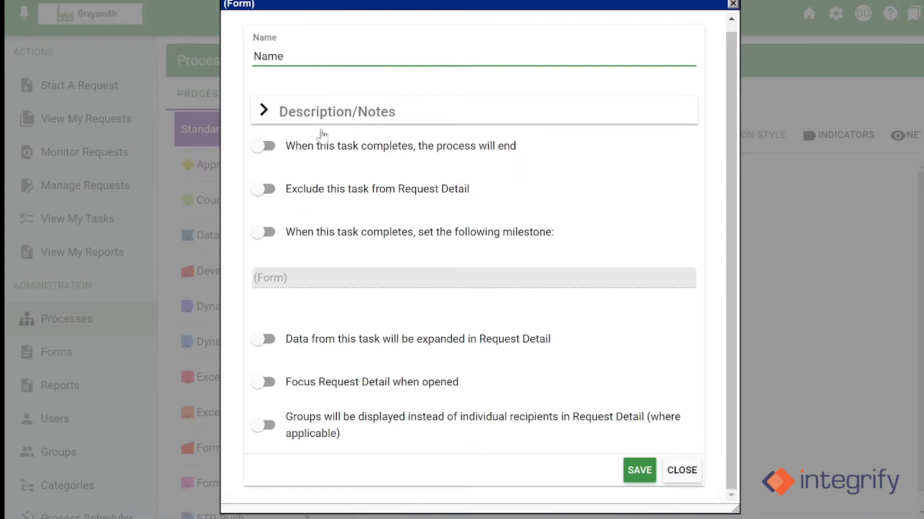
pyautogui.click(645, 480)
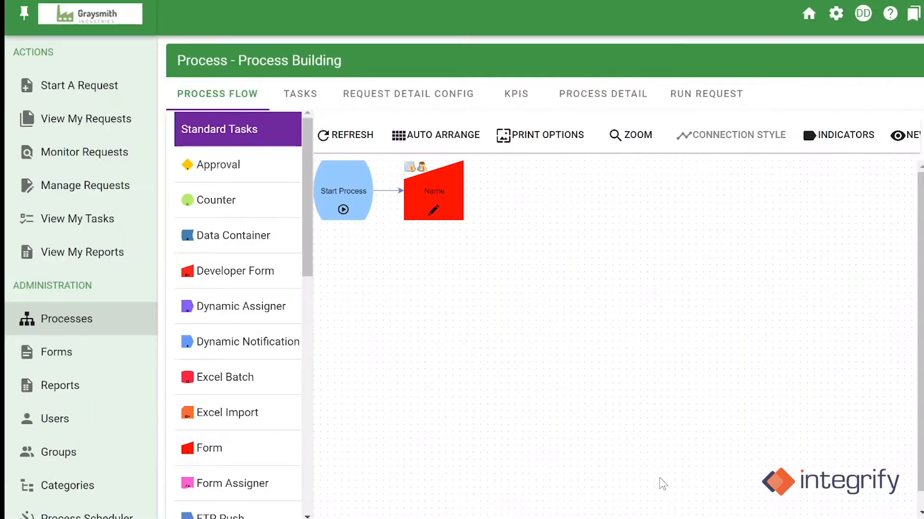
# - Edit the Name task's label directly on the canvas
pyautogui.click(445, 193)
pyautogui.doubleClick(439, 191)
pyautogui.click(530, 356)
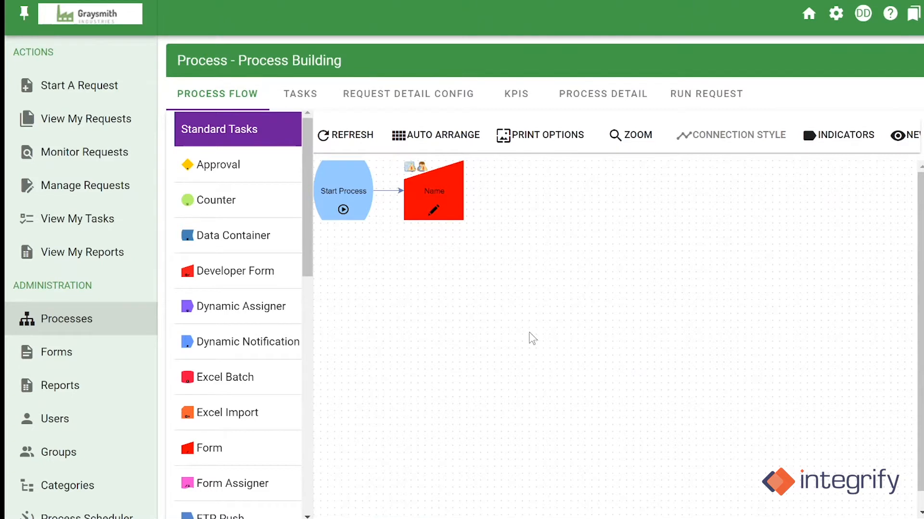
pyautogui.click(438, 201)
# - Select the Initial Price Quote form from Cool Examples for the Name task
pyautogui.moveTo(510, 189)
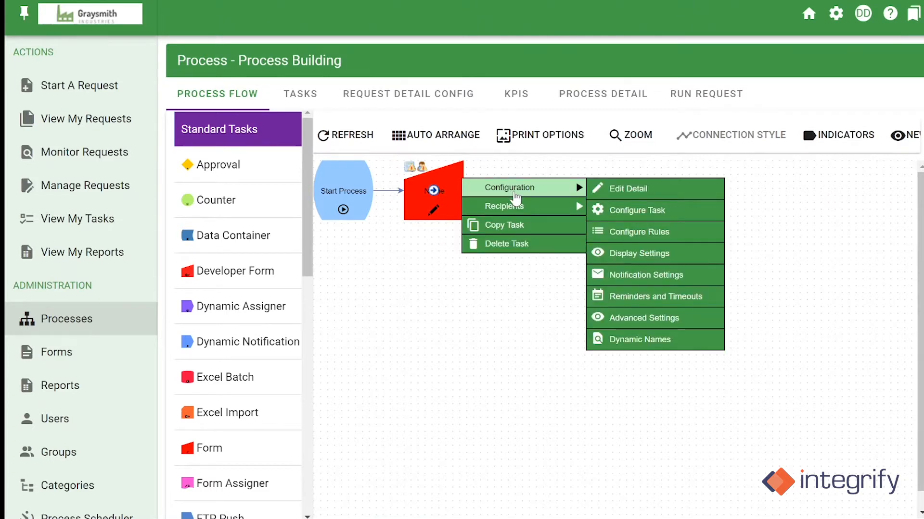
pyautogui.click(620, 212)
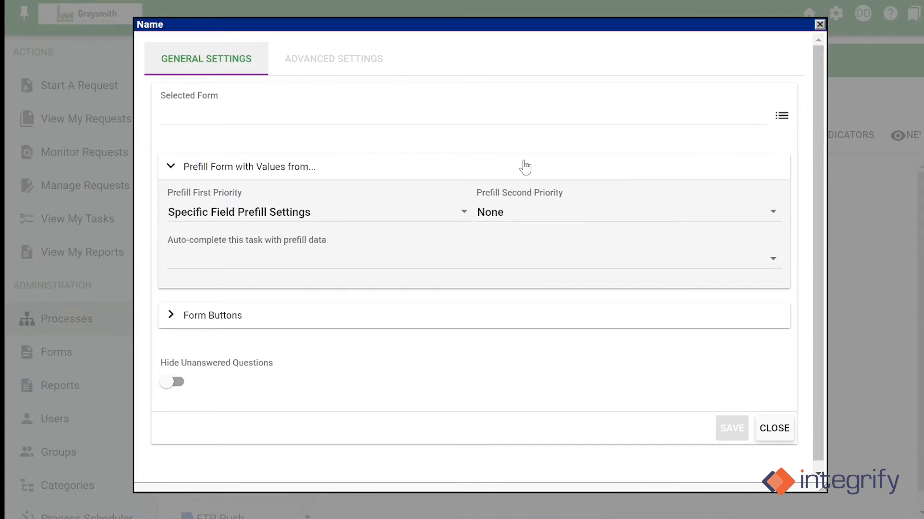
pyautogui.click(385, 118)
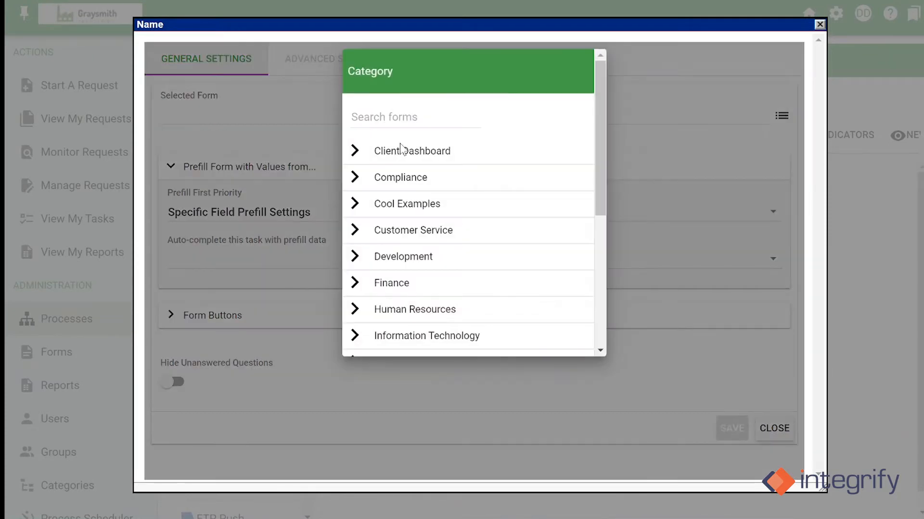
pyautogui.scroll(-3, 373, 171)
pyautogui.scroll(3, 371, 177)
pyautogui.click(353, 204)
pyautogui.scroll(-1, 410, 239)
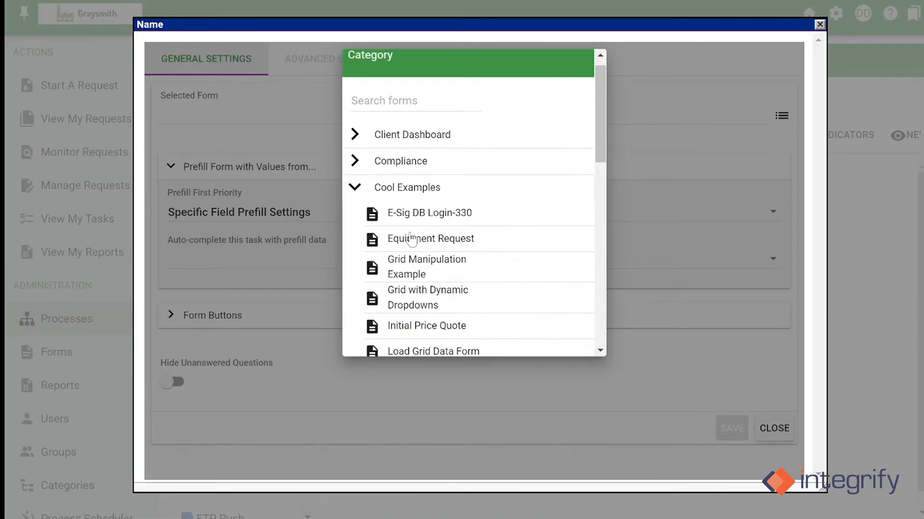
pyautogui.scroll(-3, 410, 239)
pyautogui.click(400, 160)
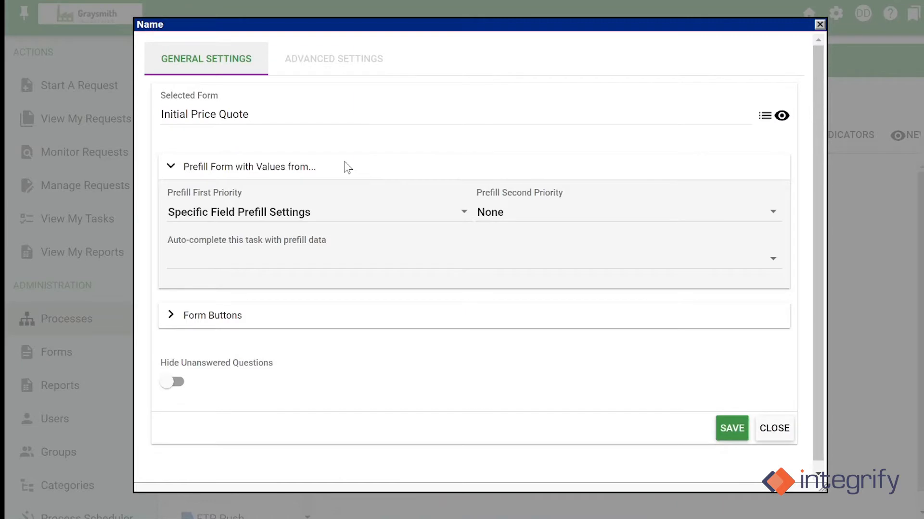
pyautogui.scroll(-1, 309, 330)
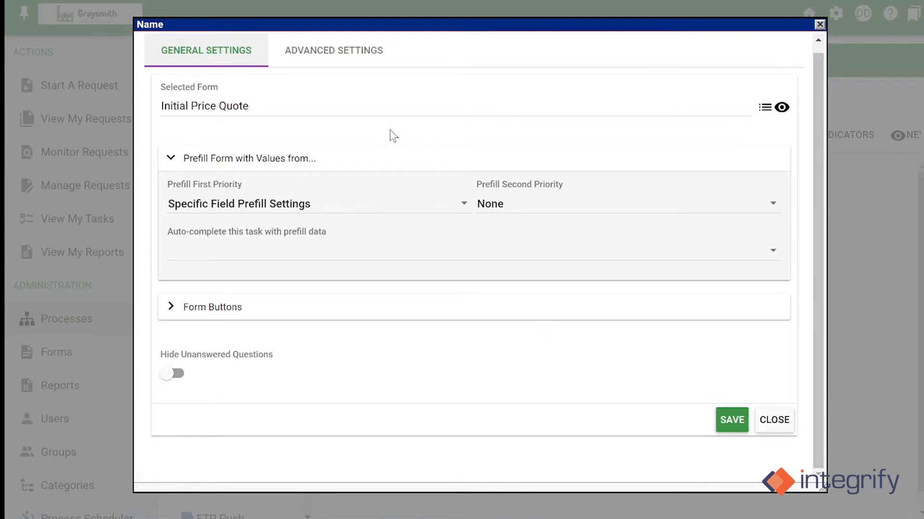
# - Review the advanced captured-field and prefill settings, then save the task configuration
pyautogui.click(343, 66)
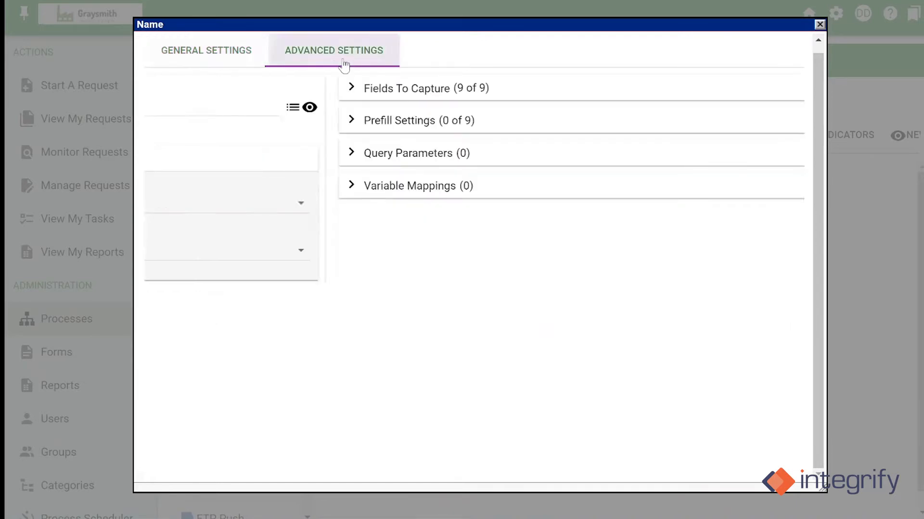
pyautogui.click(172, 98)
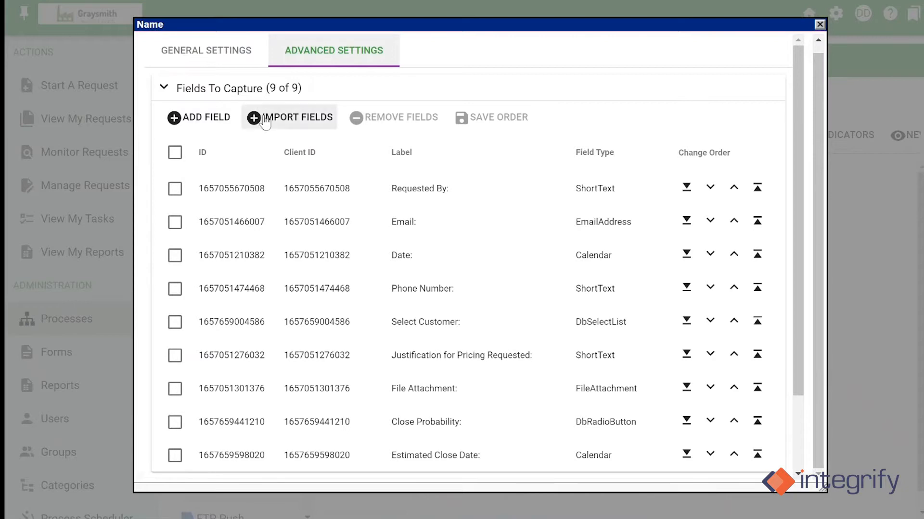
pyautogui.click(166, 91)
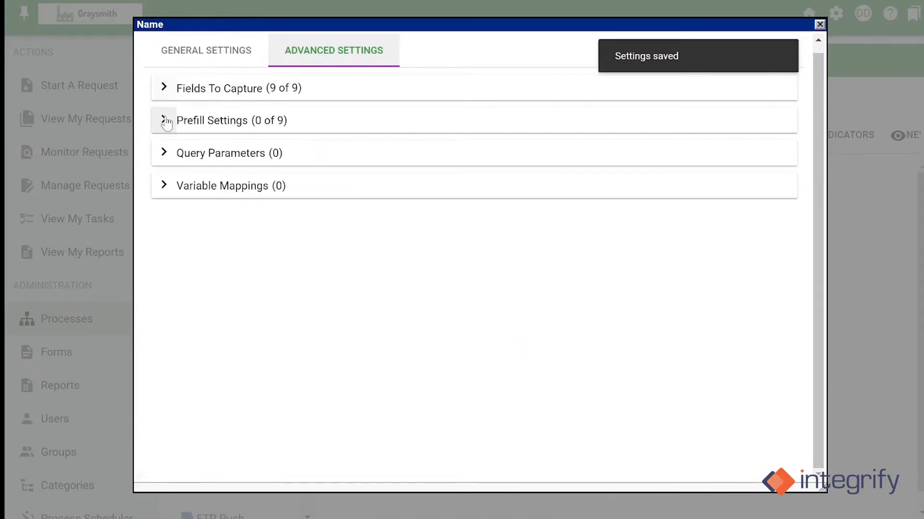
pyautogui.click(164, 121)
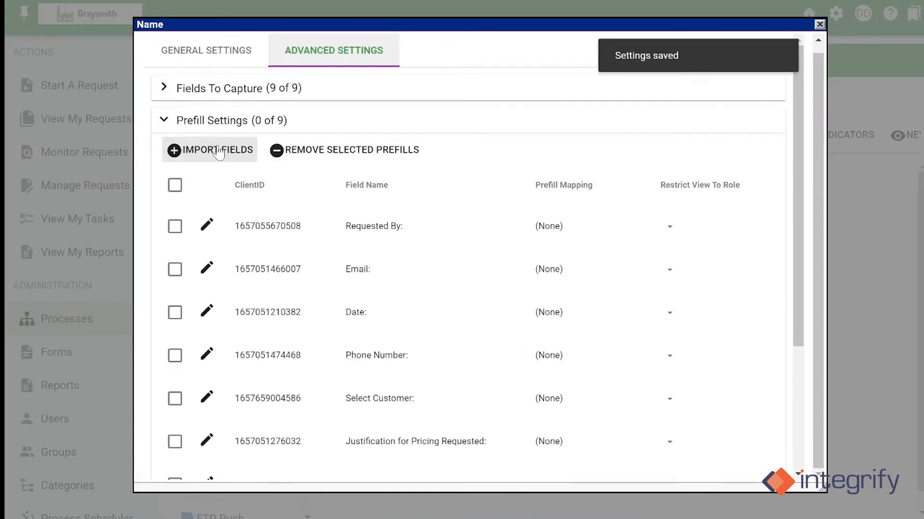
pyautogui.click(164, 120)
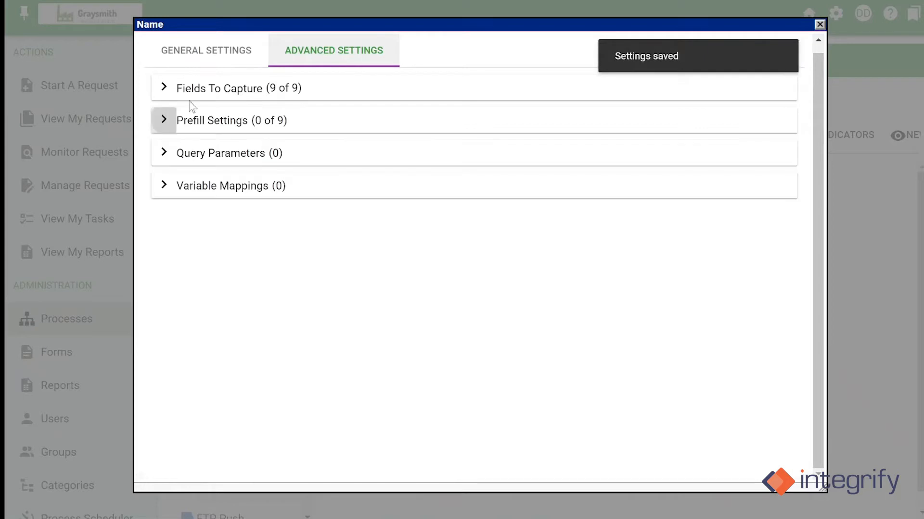
pyautogui.click(226, 62)
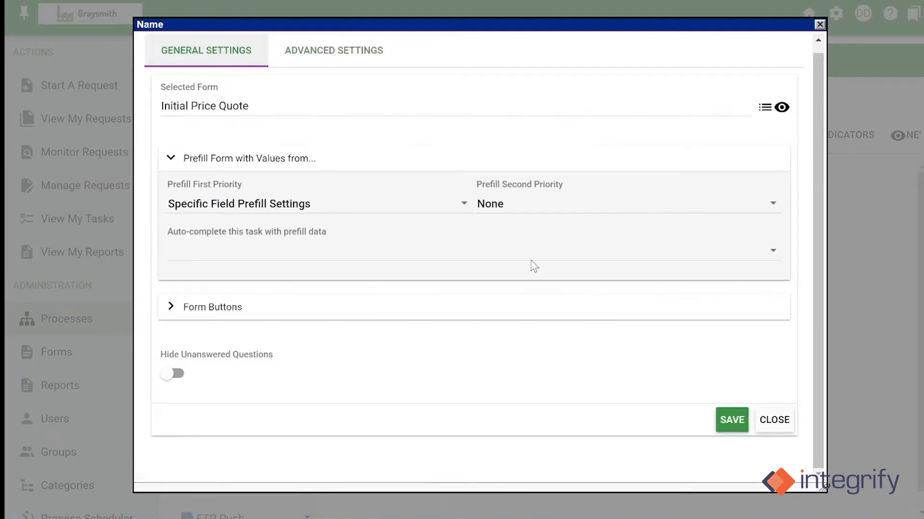
pyautogui.click(730, 427)
pyautogui.click(782, 424)
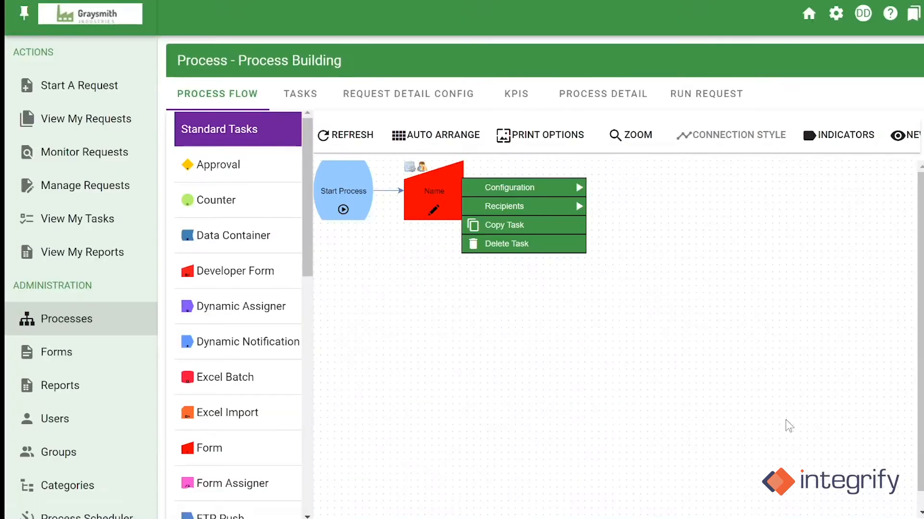
pyautogui.click(427, 188)
pyautogui.moveTo(485, 190)
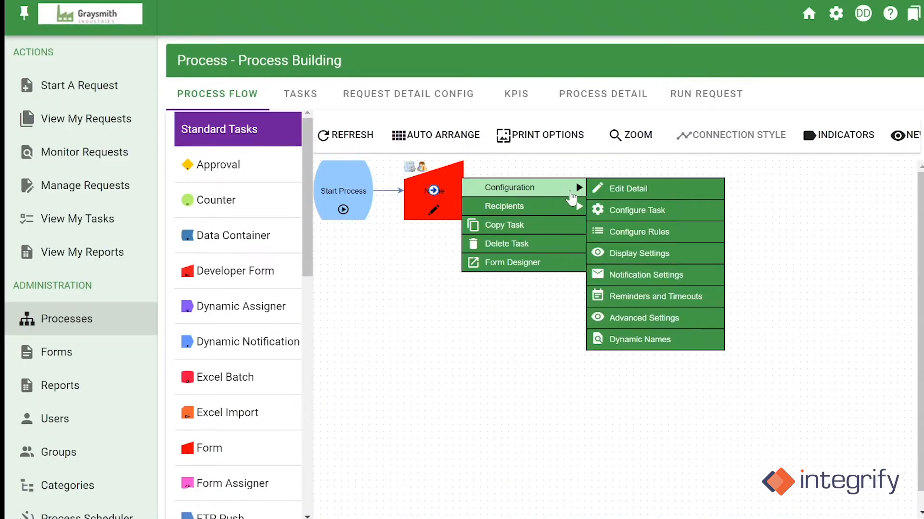
pyautogui.click(619, 232)
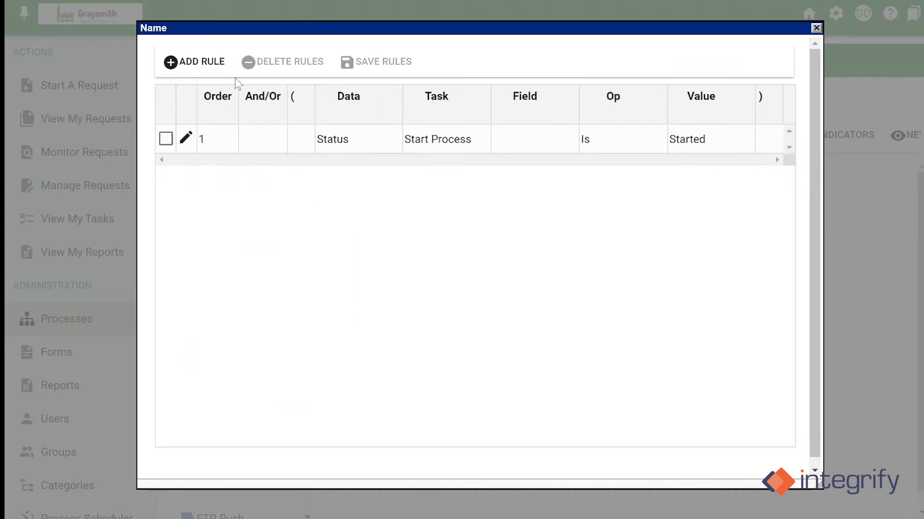
pyautogui.click(814, 30)
pyautogui.moveTo(529, 187)
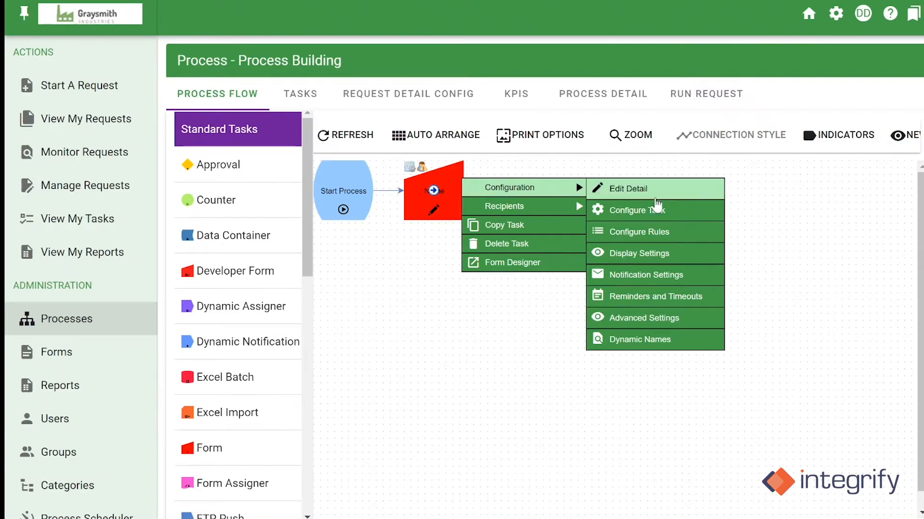
pyautogui.click(643, 255)
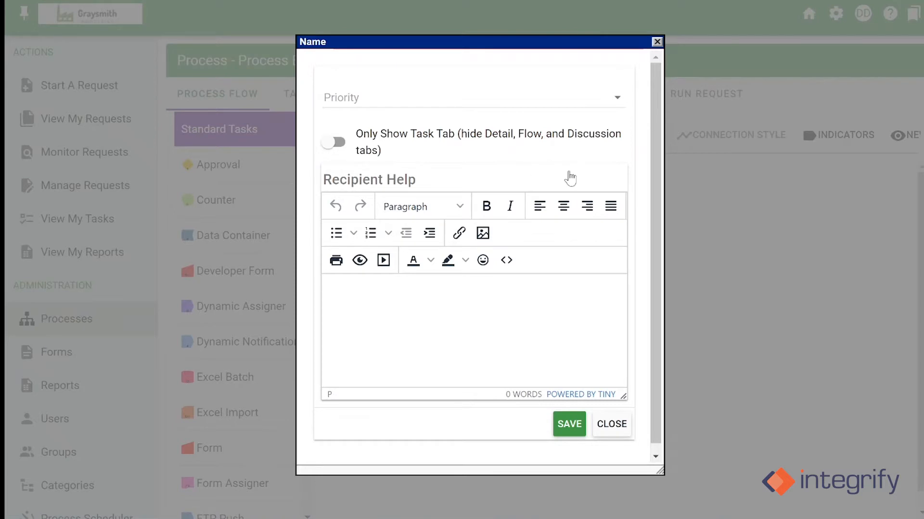
pyautogui.scroll(-1, 557, 218)
pyautogui.click(609, 416)
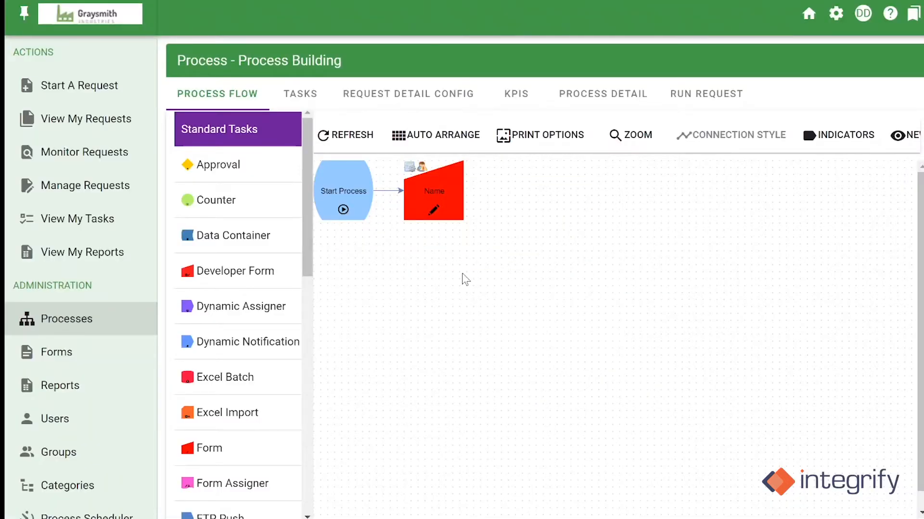
pyautogui.click(432, 206)
pyautogui.moveTo(517, 195)
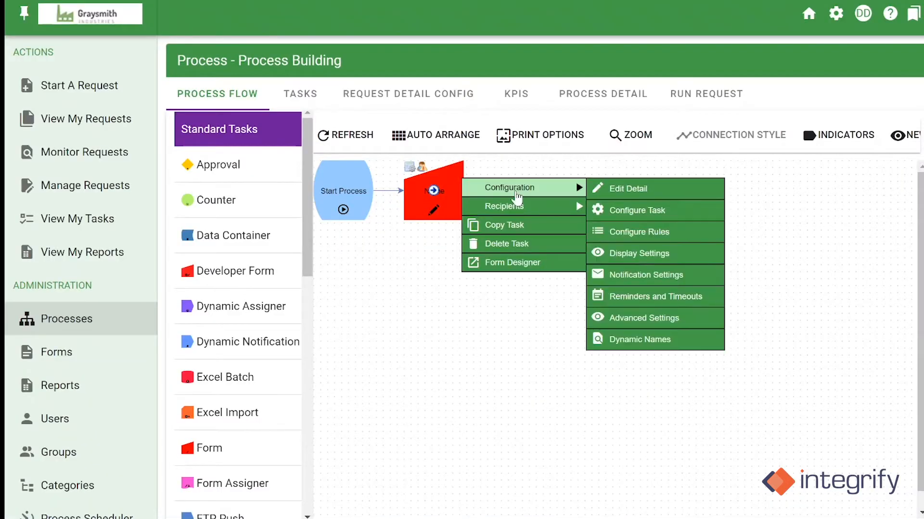
pyautogui.click(644, 276)
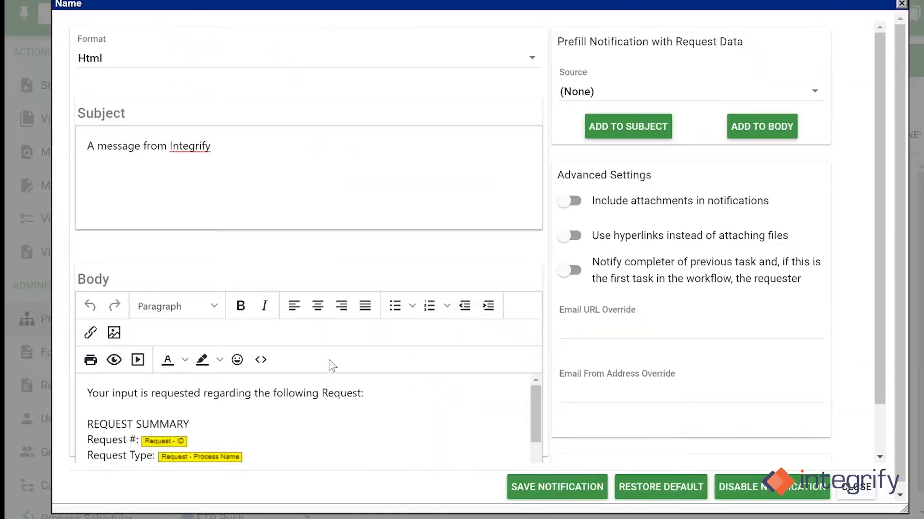
pyautogui.scroll(-5, 340, 356)
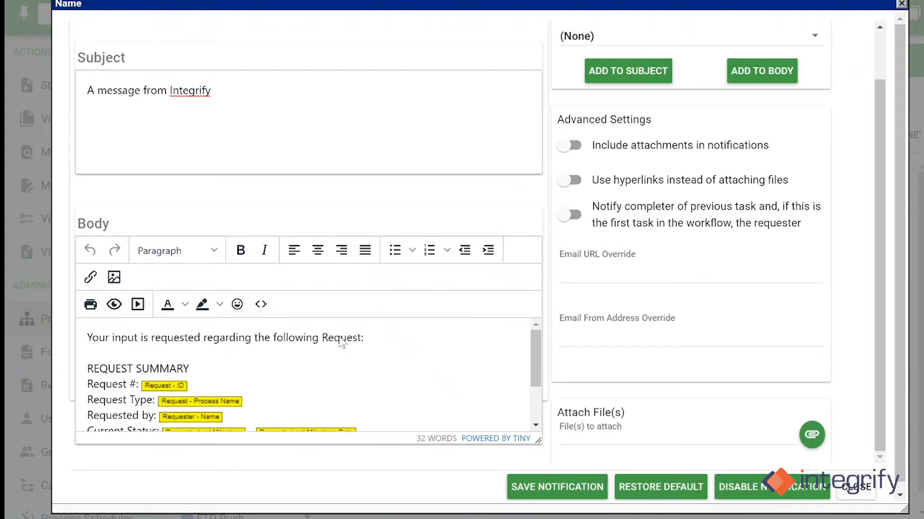
pyautogui.scroll(5, 341, 371)
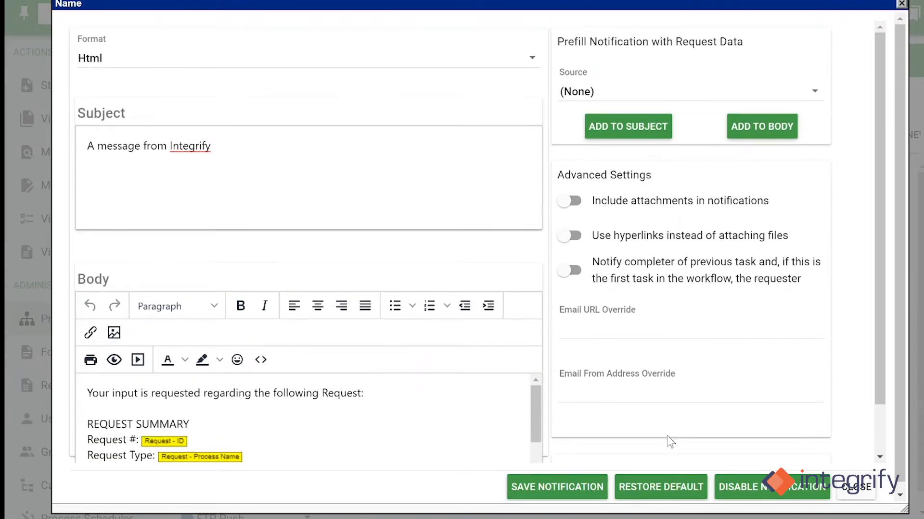
pyautogui.click(854, 491)
pyautogui.click(433, 191)
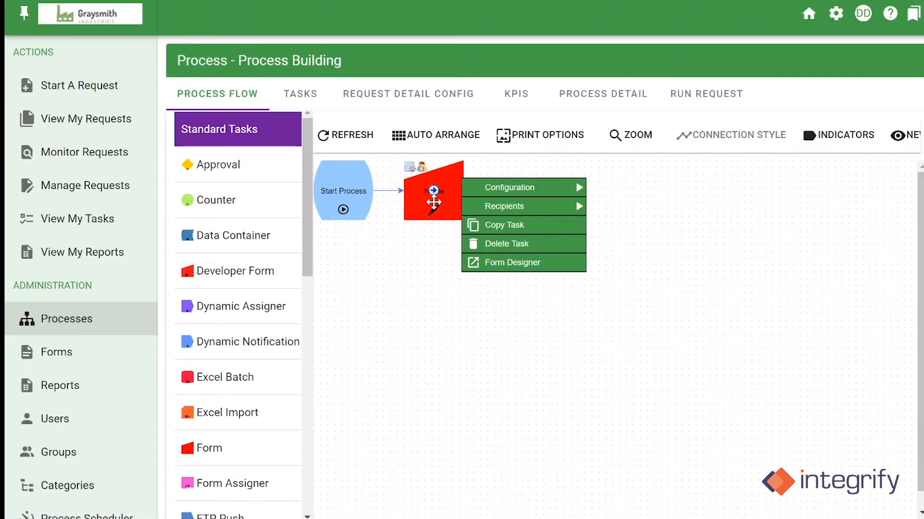
pyautogui.moveTo(520, 188)
pyautogui.click(644, 296)
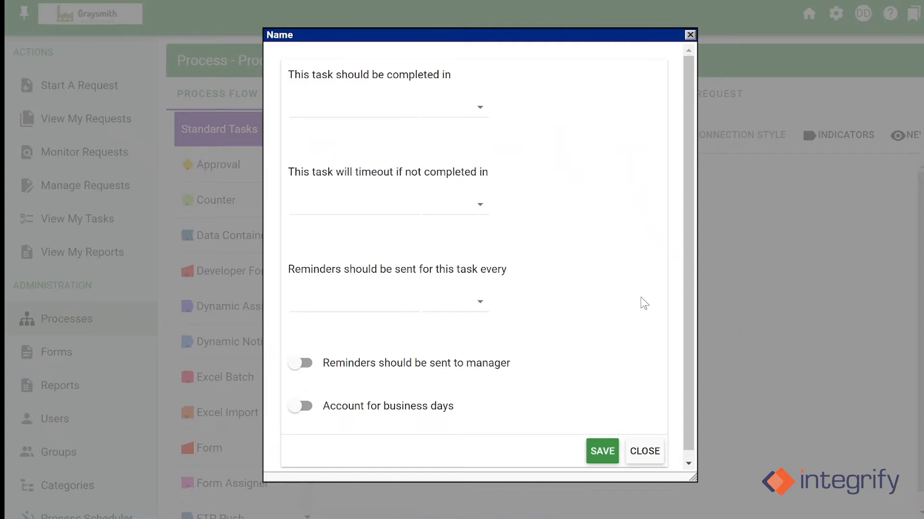
pyautogui.scroll(-1, 613, 310)
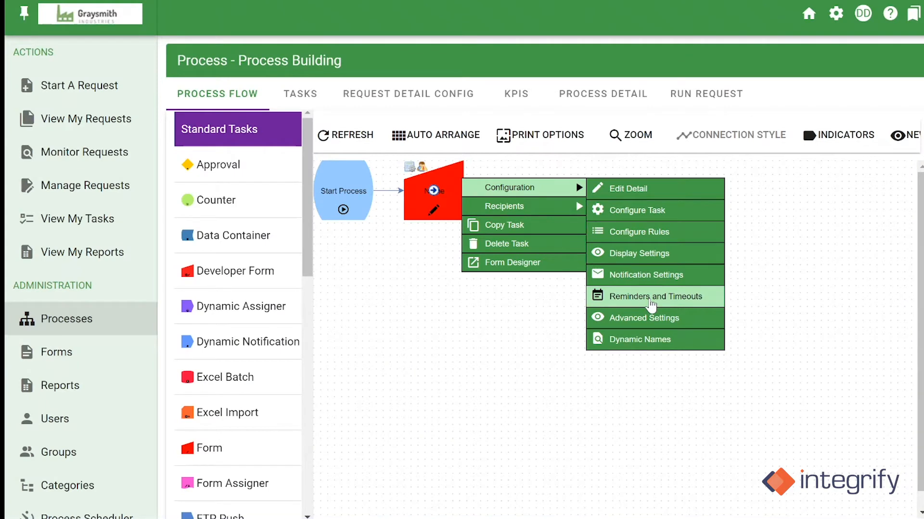
pyautogui.click(653, 329)
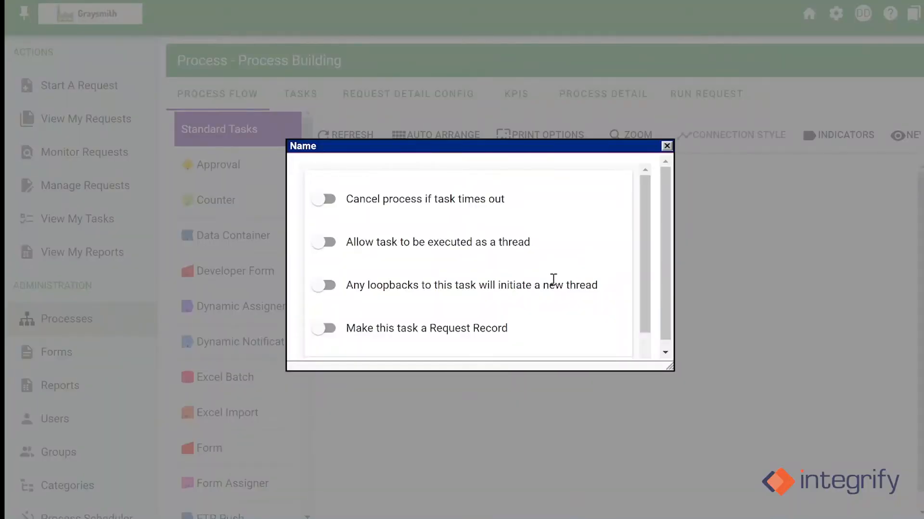
pyautogui.scroll(-1, 555, 283)
pyautogui.click(609, 345)
pyautogui.moveTo(553, 188)
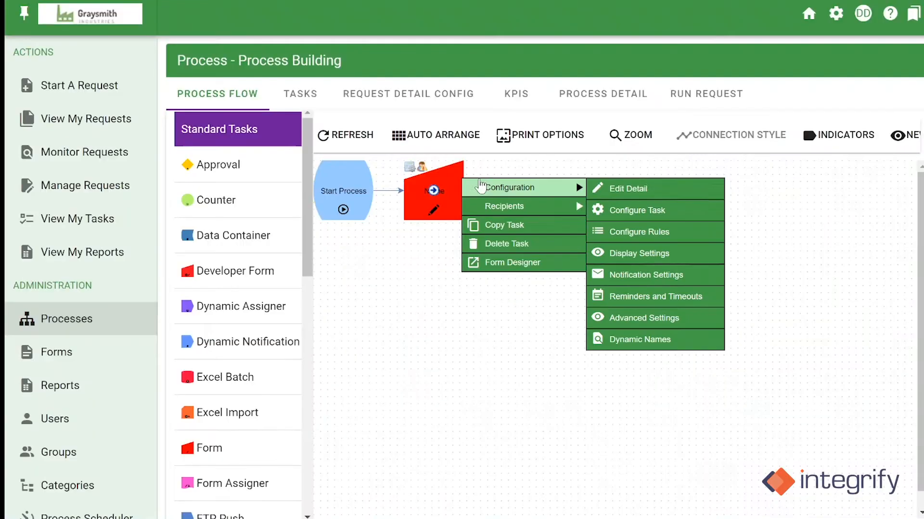
pyautogui.click(662, 339)
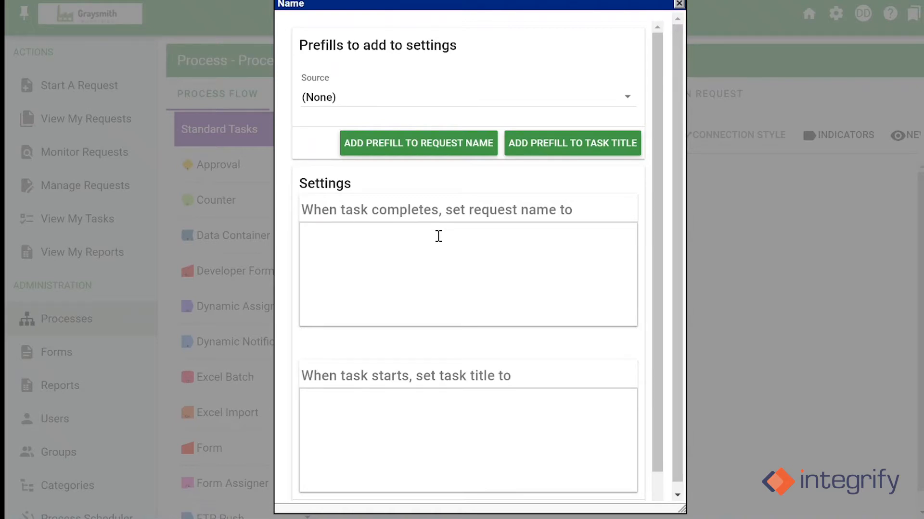
pyautogui.scroll(-1, 438, 236)
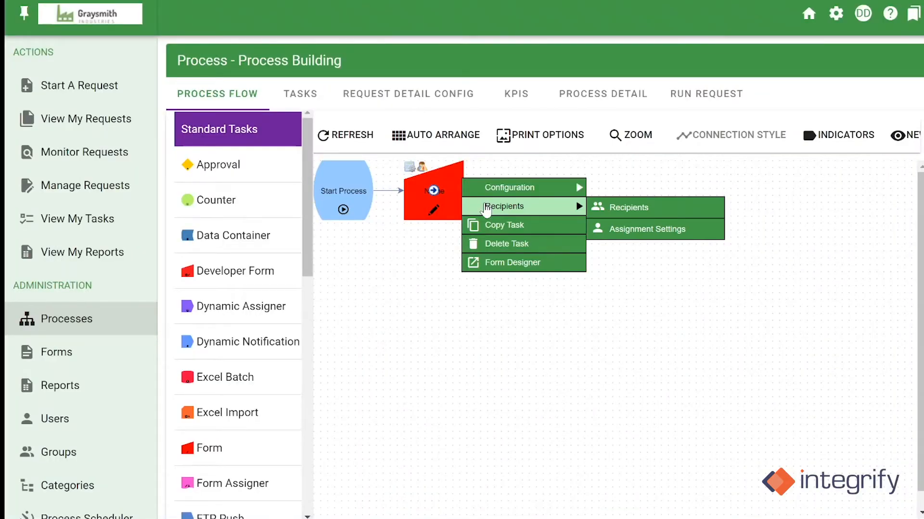
pyautogui.click(623, 210)
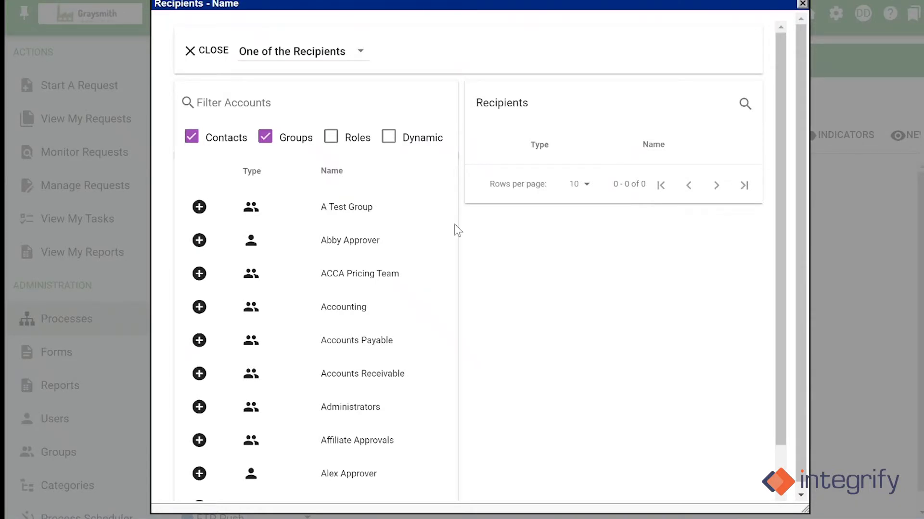
pyautogui.click(802, 4)
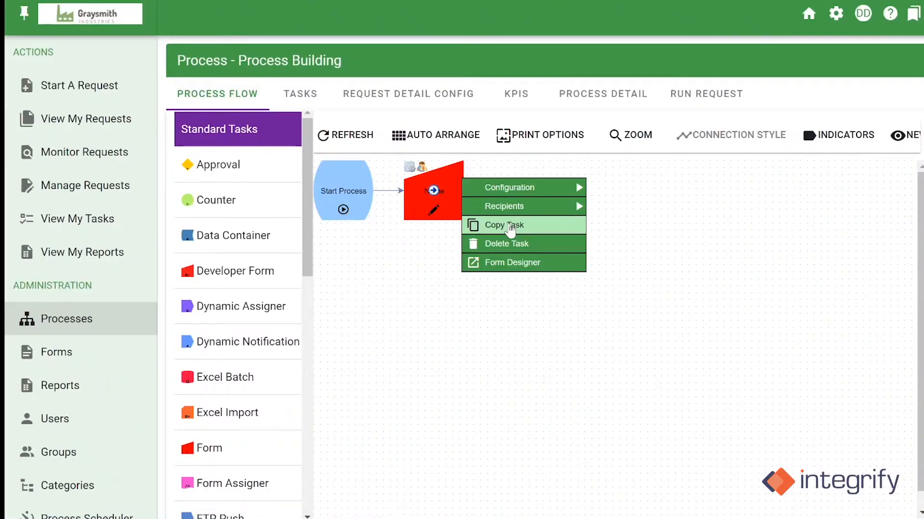
pyautogui.moveTo(529, 213)
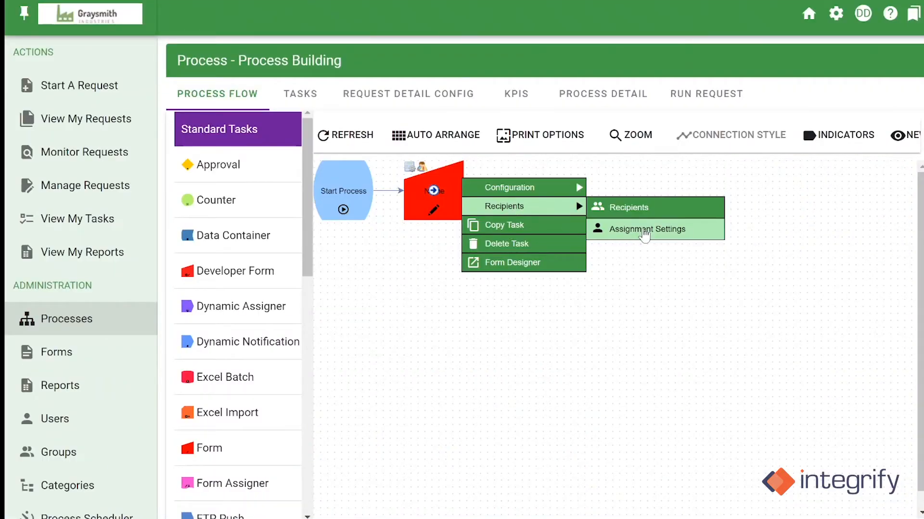
pyautogui.click(644, 232)
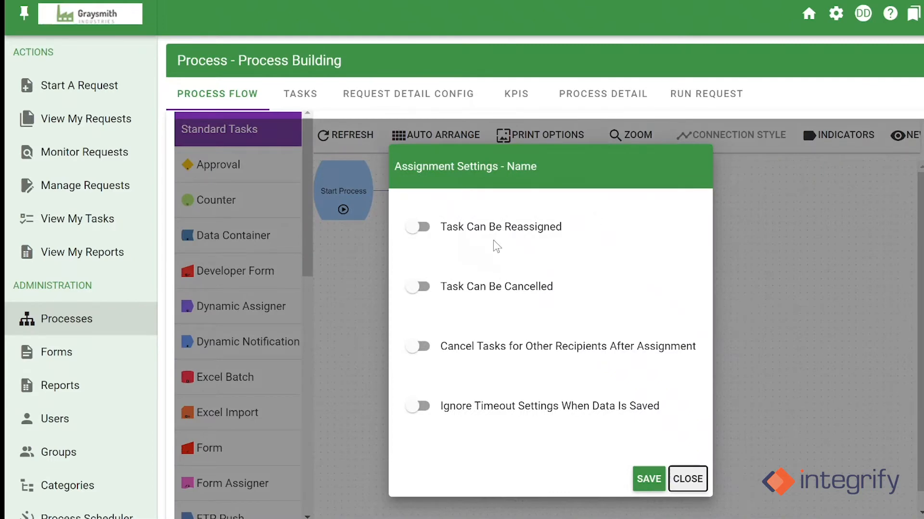
pyautogui.click(687, 479)
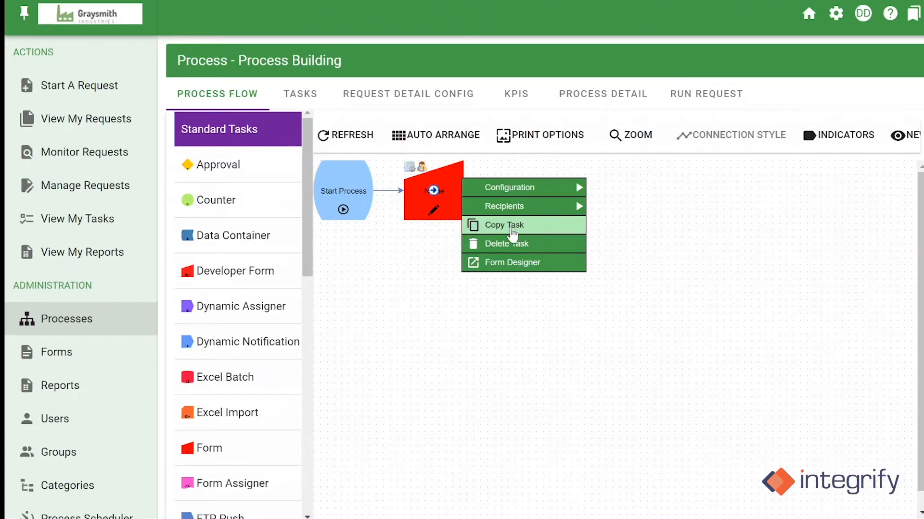
# - Duplicate the Name task, then delete both the copy and the original
pyautogui.click(509, 226)
pyautogui.moveTo(336, 202); pyautogui.dragTo(448, 305)
pyautogui.moveTo(464, 308)
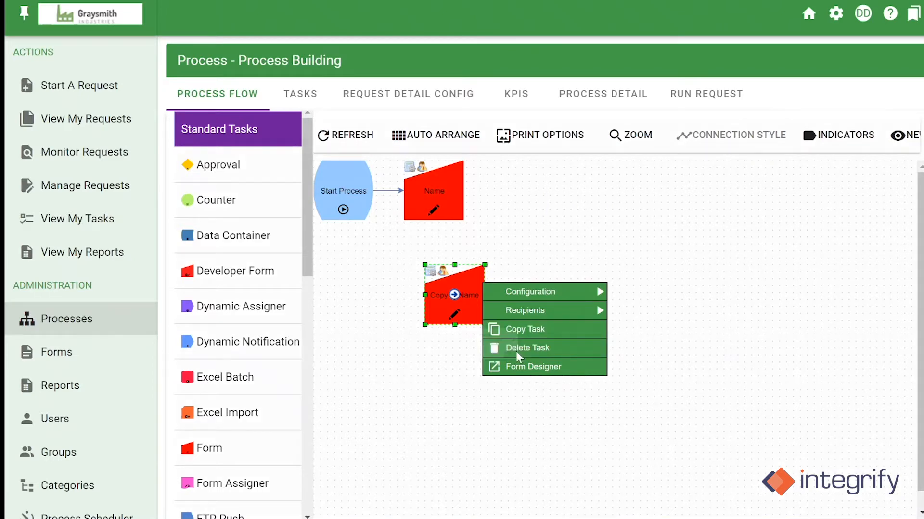
pyautogui.click(495, 347)
pyautogui.click(655, 364)
pyautogui.moveTo(456, 192)
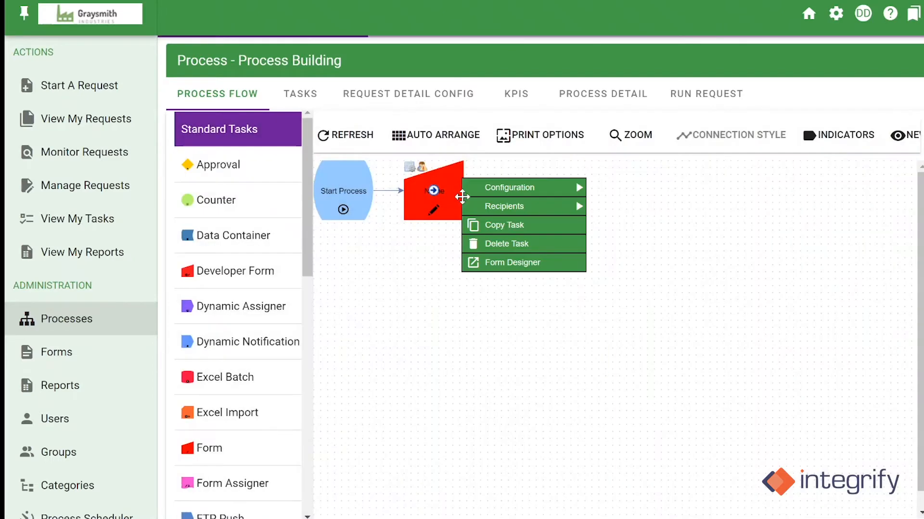
pyautogui.click(496, 244)
pyautogui.click(646, 356)
# - Add a Form task beside Start Process using the Equipment Request form
pyautogui.moveTo(186, 457); pyautogui.dragTo(343, 207)
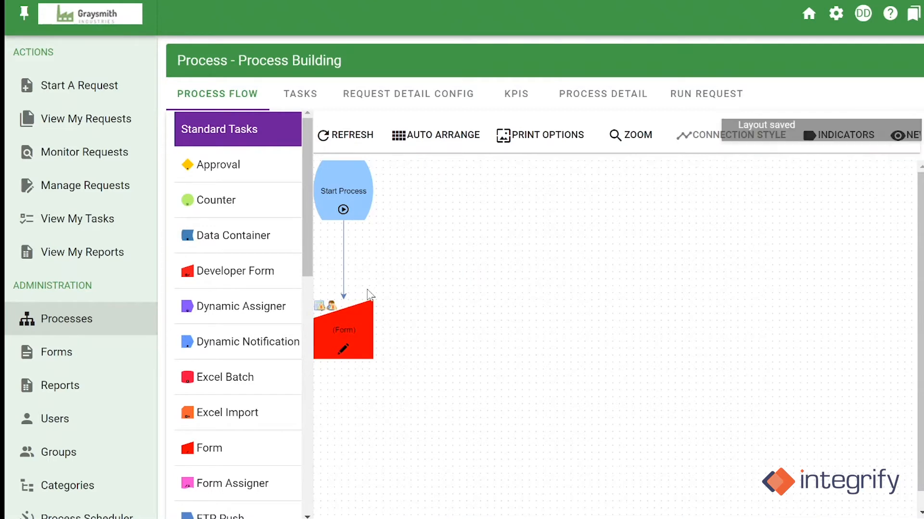
pyautogui.moveTo(446, 182); pyautogui.dragTo(447, 177)
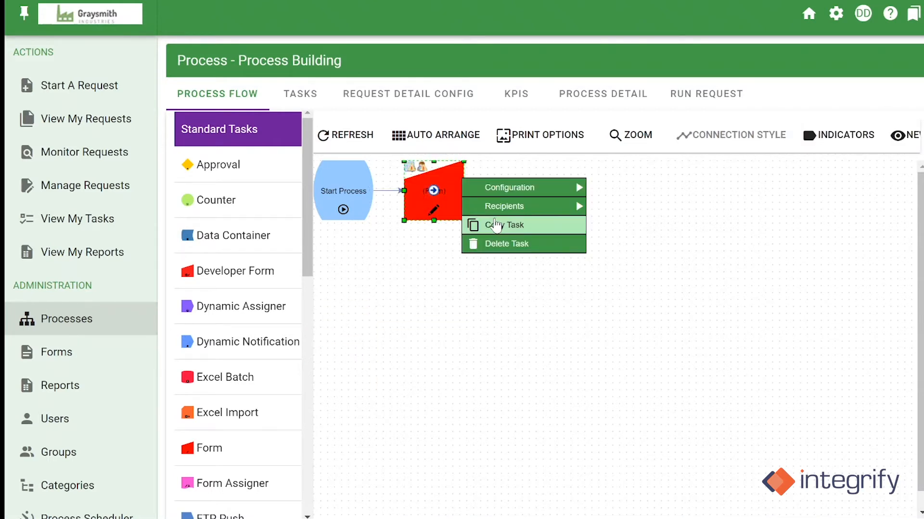
pyautogui.click(420, 270)
pyautogui.moveTo(421, 187)
pyautogui.moveTo(497, 189)
pyautogui.click(614, 210)
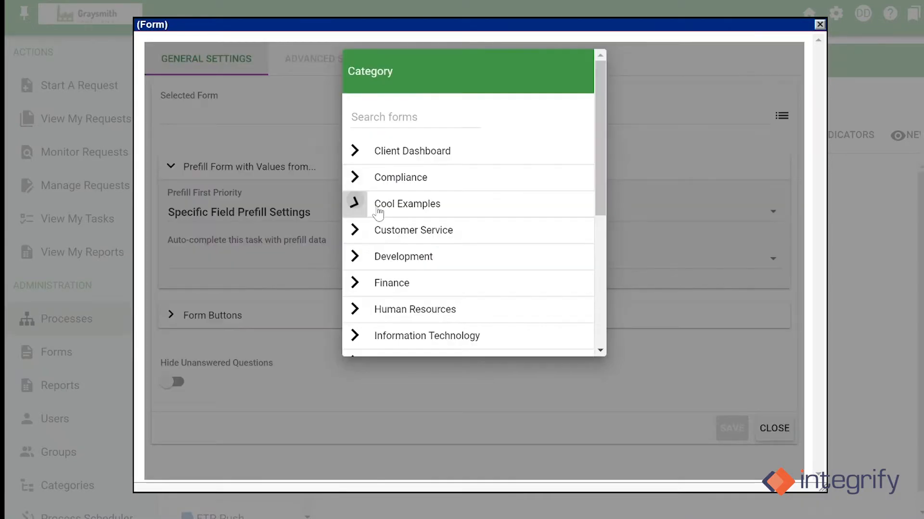
pyautogui.click(357, 204)
pyautogui.click(428, 235)
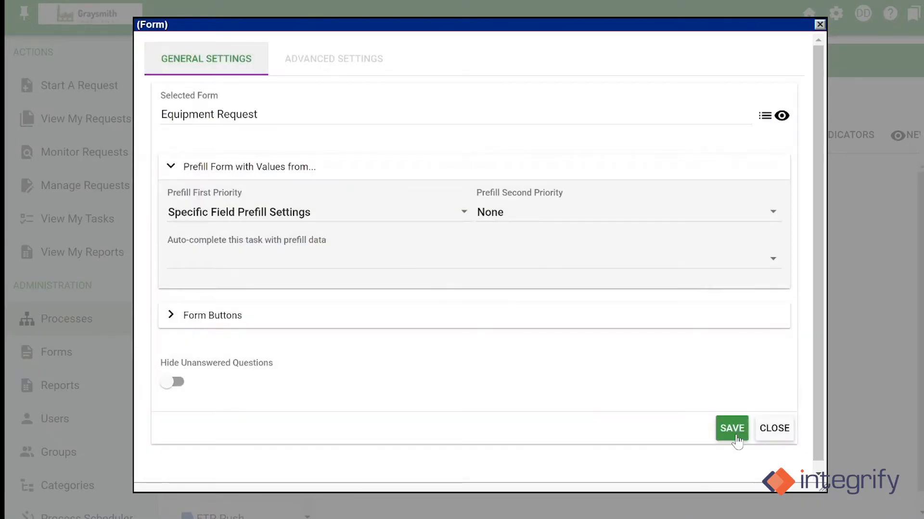
pyautogui.click(731, 428)
# - Add a checkboxes question to the form in Form Designer, then close it
pyautogui.moveTo(457, 206)
pyautogui.click(513, 266)
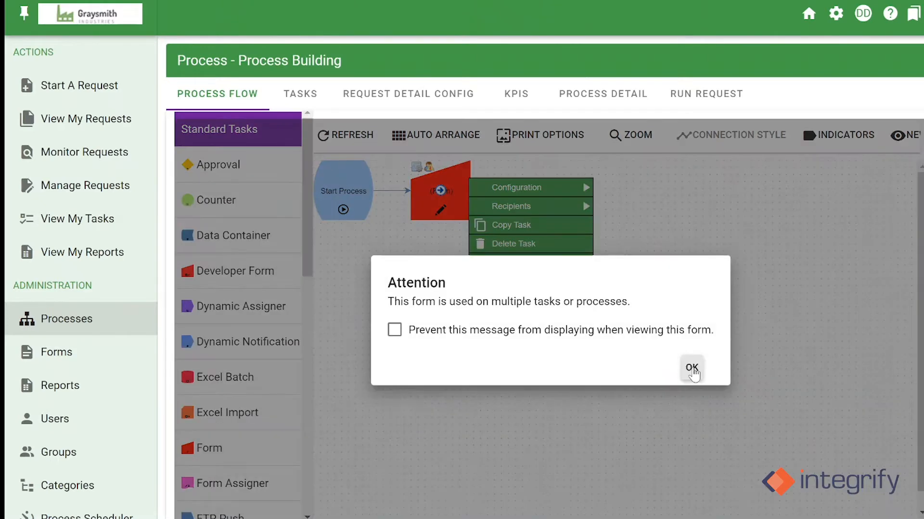
pyautogui.click(685, 366)
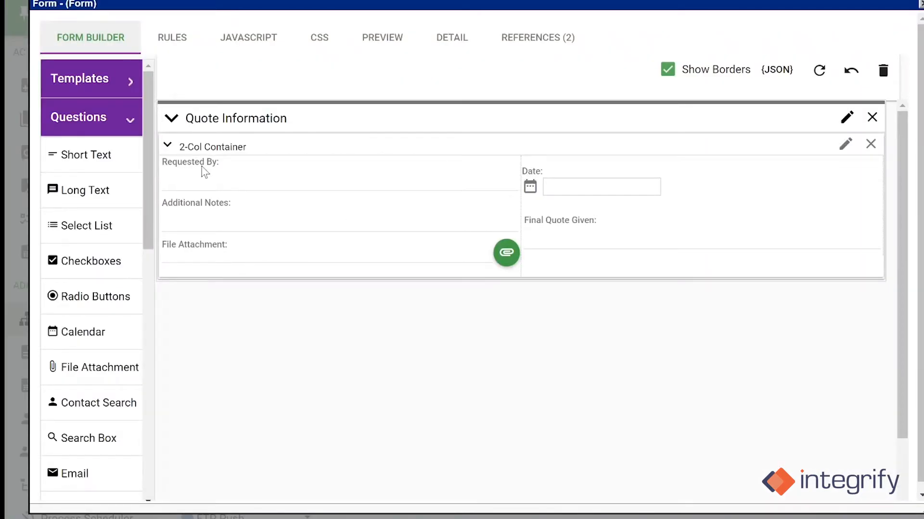
pyautogui.moveTo(96, 264); pyautogui.dragTo(85, 243)
pyautogui.click(919, 7)
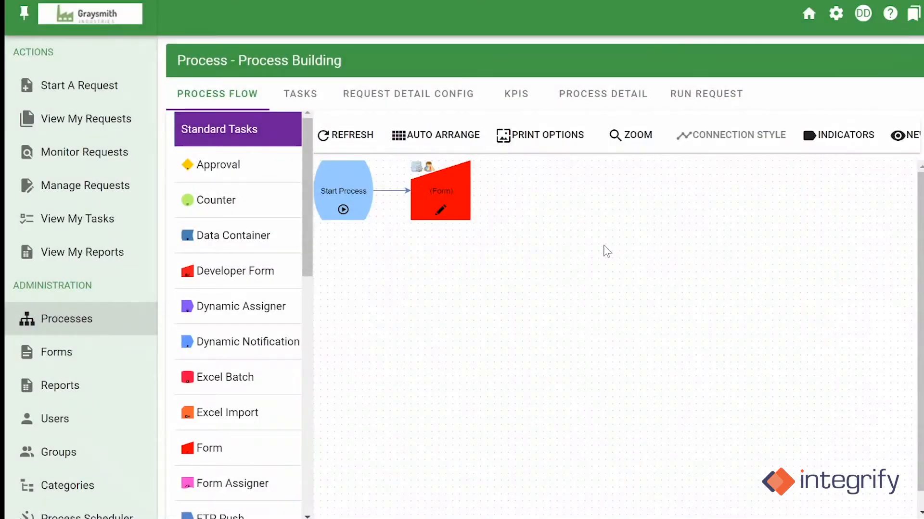
pyautogui.click(429, 199)
# - Reopen the Form task's configuration to view its advanced settings
pyautogui.moveTo(496, 187)
pyautogui.click(628, 207)
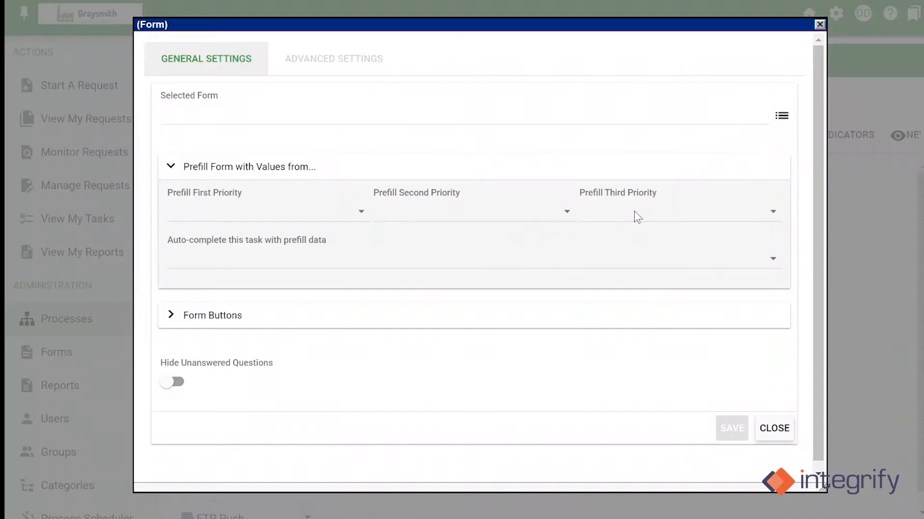
pyautogui.click(377, 72)
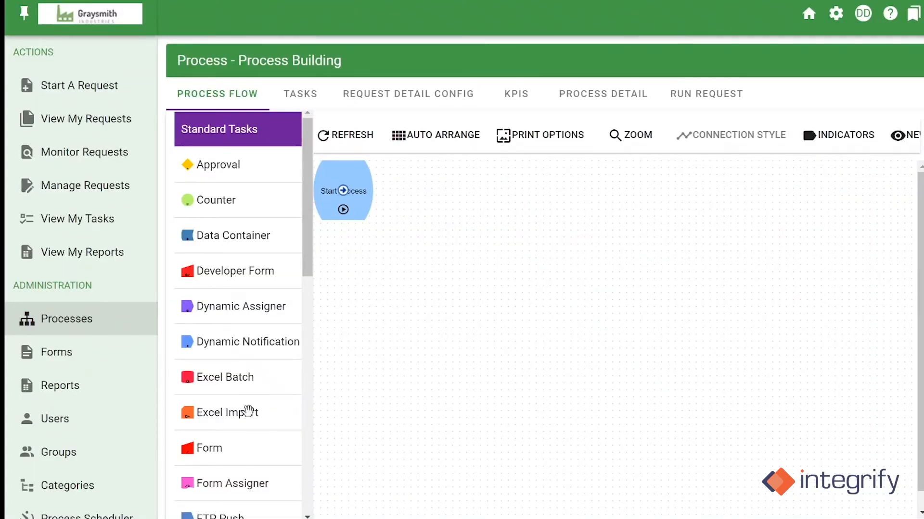
# - Add an Approval task below Start Process and open its configuration
pyautogui.scroll(-12, 247, 411)
pyautogui.scroll(12, 250, 427)
pyautogui.moveTo(247, 175); pyautogui.dragTo(353, 175)
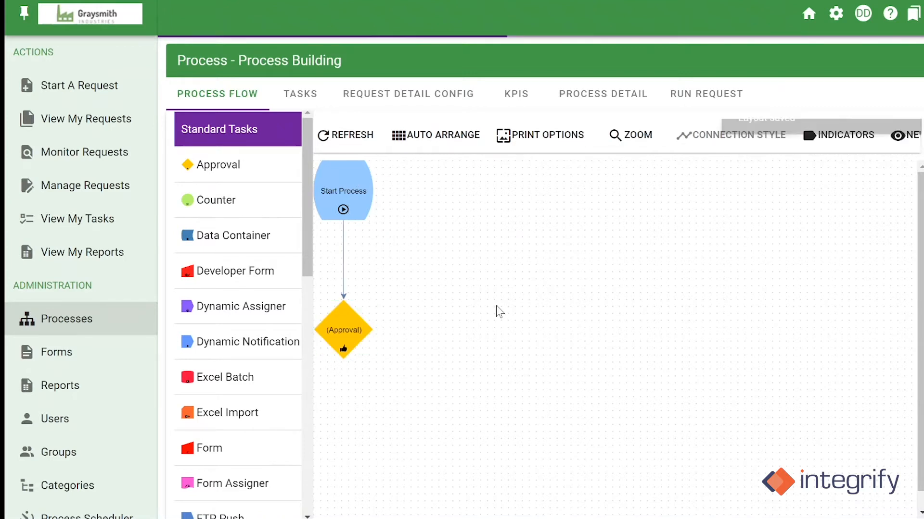
pyautogui.click(358, 327)
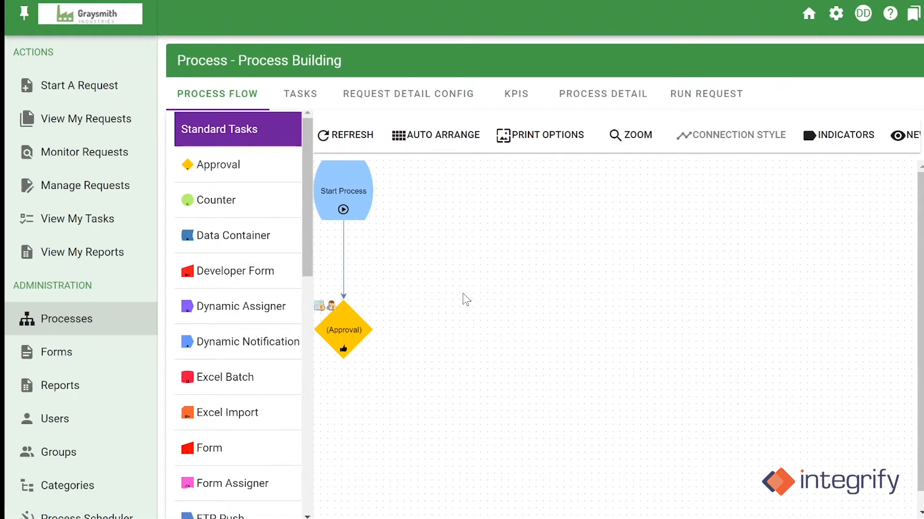
pyautogui.click(343, 330)
pyautogui.moveTo(438, 327)
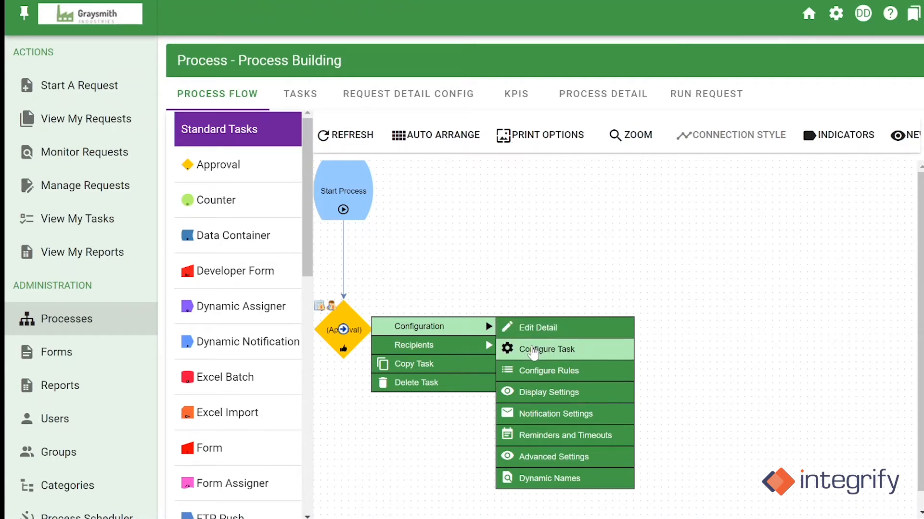
pyautogui.click(533, 351)
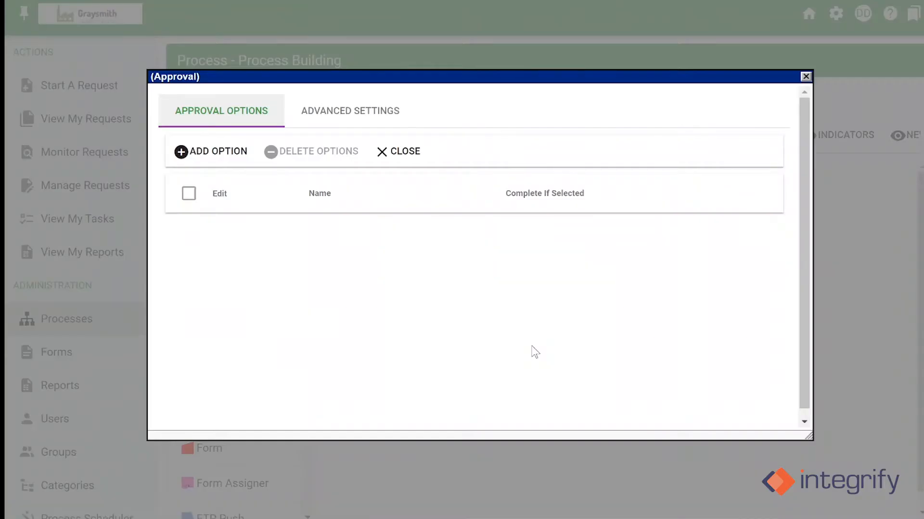
# - Add 'Approve' and 'Deny' approval options
pyautogui.click(219, 154)
pyautogui.click(424, 171)
pyautogui.write('A')
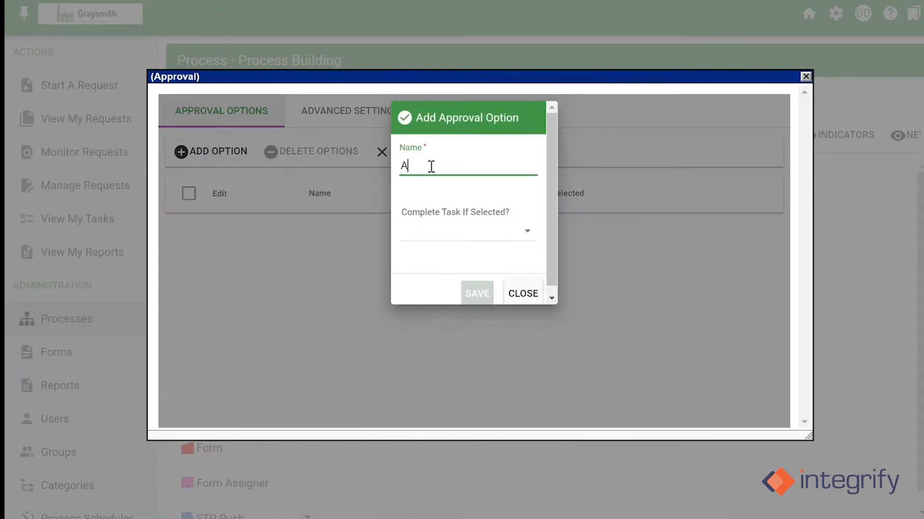
pyautogui.write('pp')
pyautogui.click(481, 199)
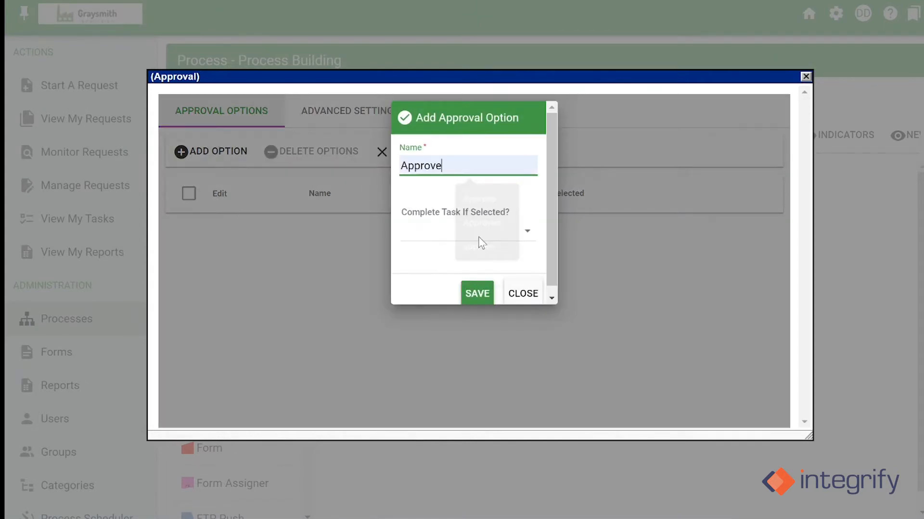
pyautogui.click(477, 293)
pyautogui.click(226, 153)
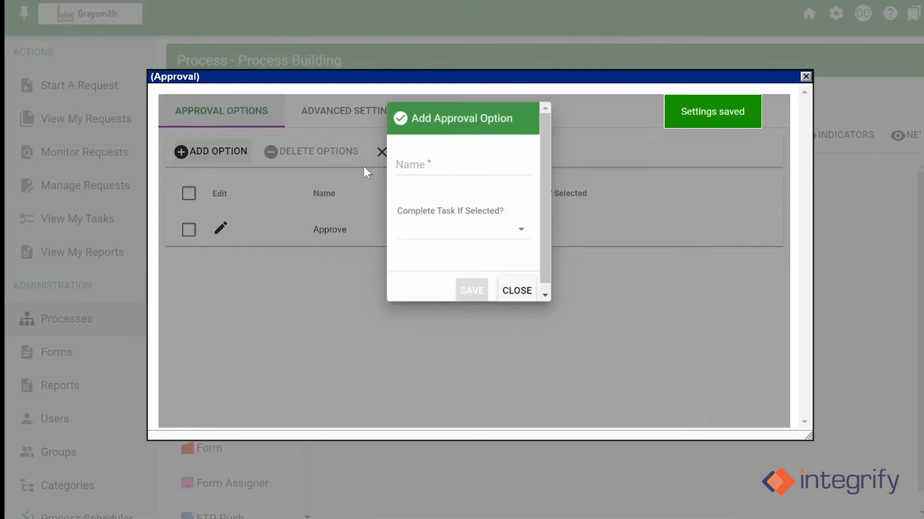
pyautogui.click(454, 168)
pyautogui.write('Den')
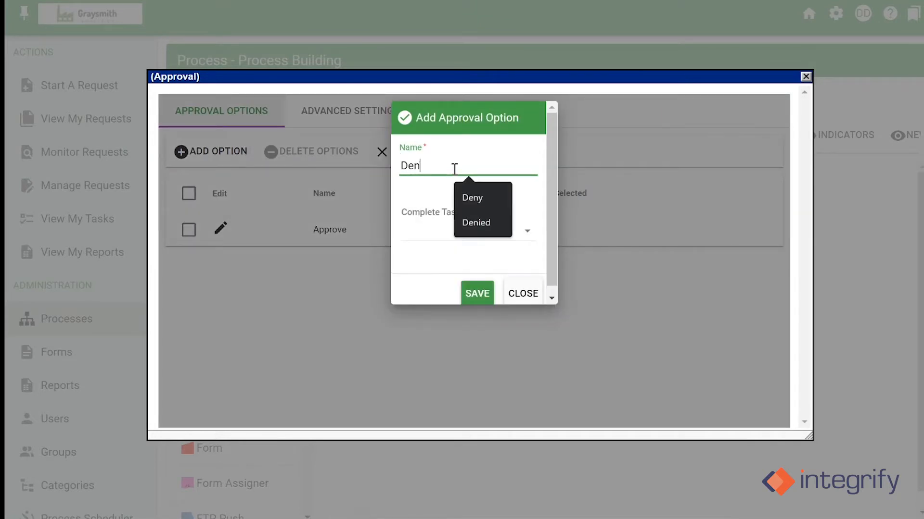
pyautogui.write('y')
pyautogui.click(477, 292)
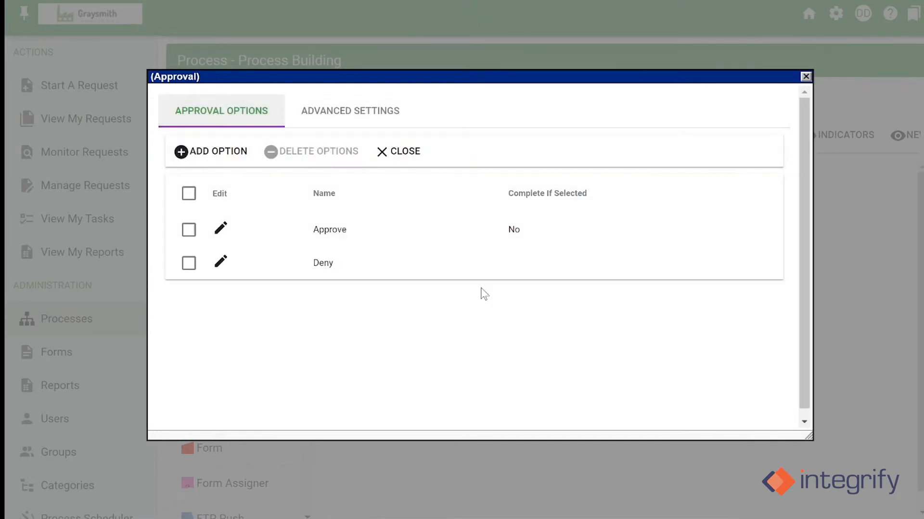
# - Close the Approval settings and check its recipient list without changes
pyautogui.click(804, 77)
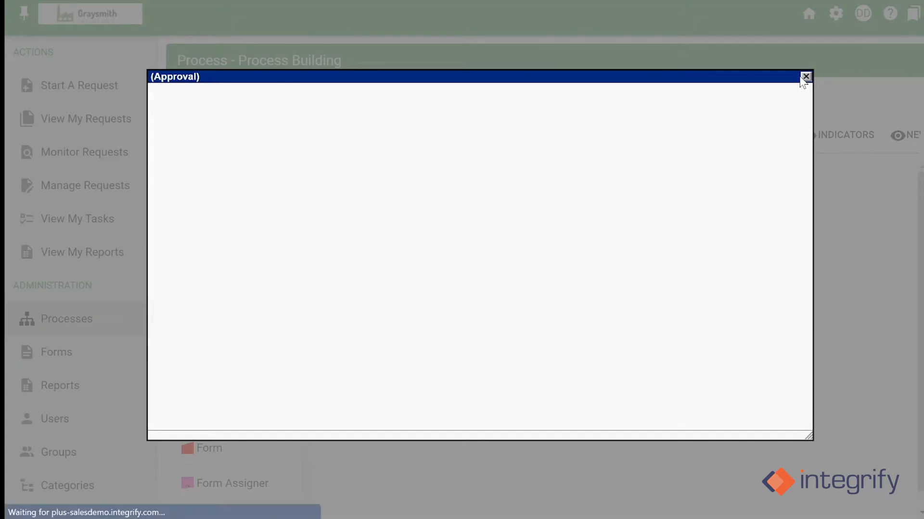
pyautogui.click(340, 323)
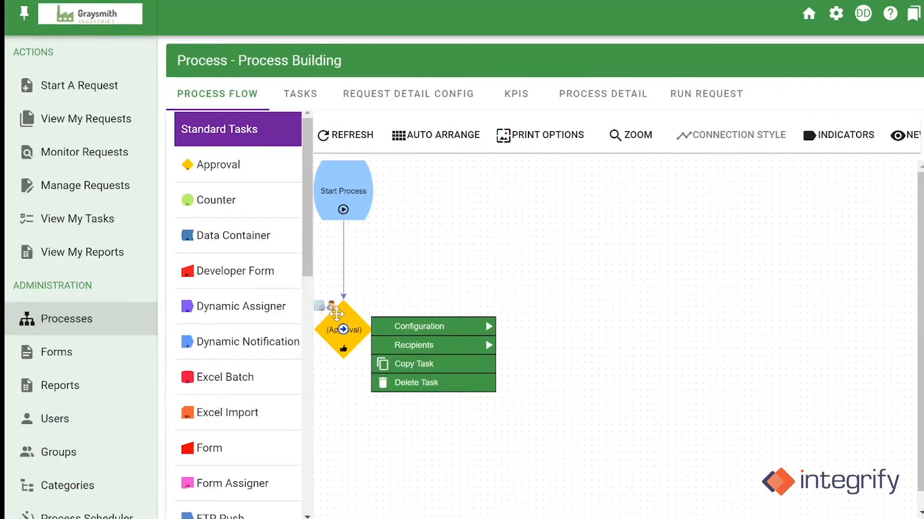
pyautogui.moveTo(481, 345)
pyautogui.click(541, 347)
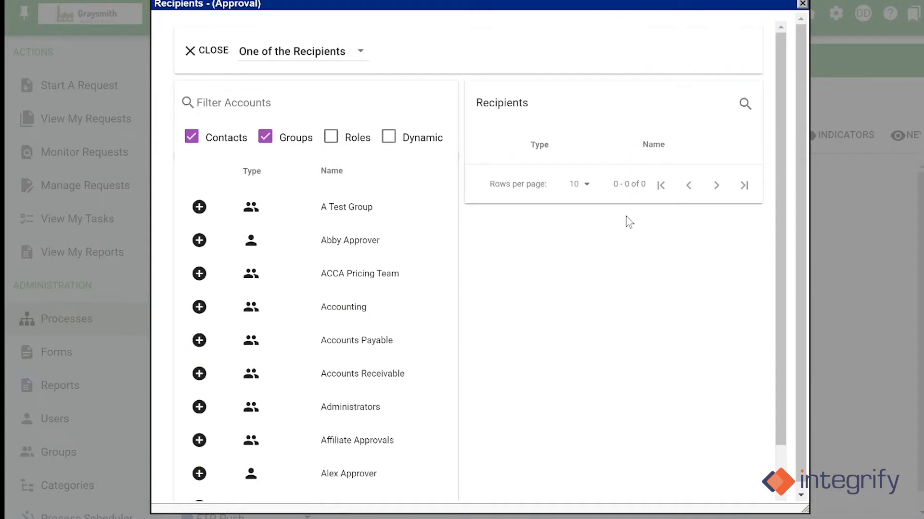
pyautogui.click(802, 4)
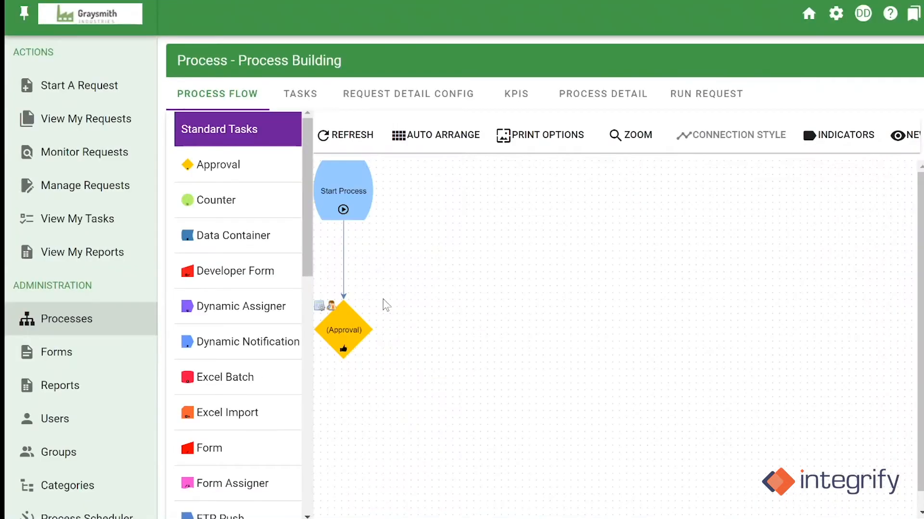
# - Move the Approval task beside Start Process and drop a trial Form task below it
pyautogui.click(342, 328)
pyautogui.moveTo(342, 328); pyautogui.dragTo(433, 190)
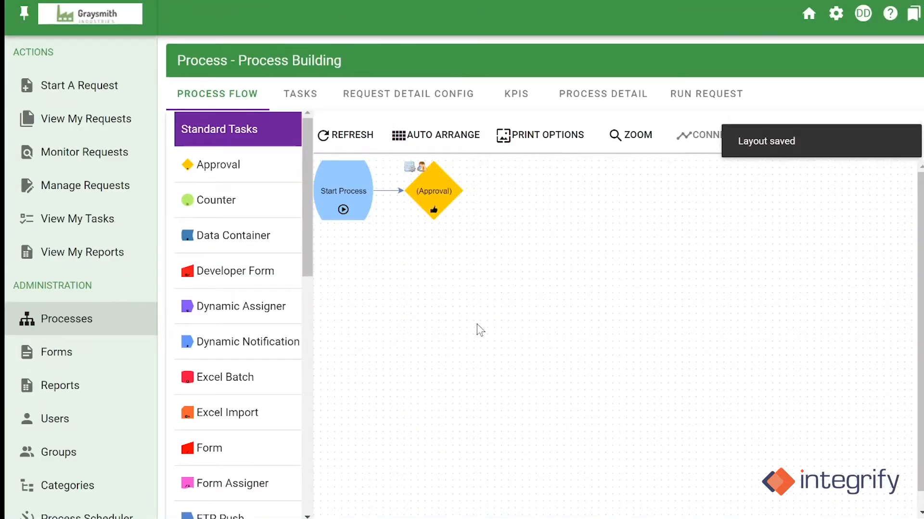
pyautogui.moveTo(209, 448); pyautogui.dragTo(364, 201)
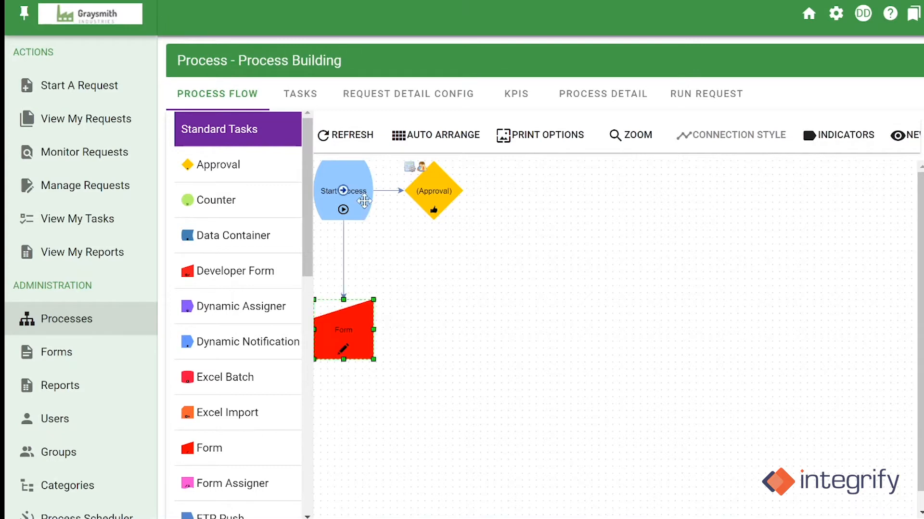
pyautogui.moveTo(370, 314); pyautogui.dragTo(500, 264)
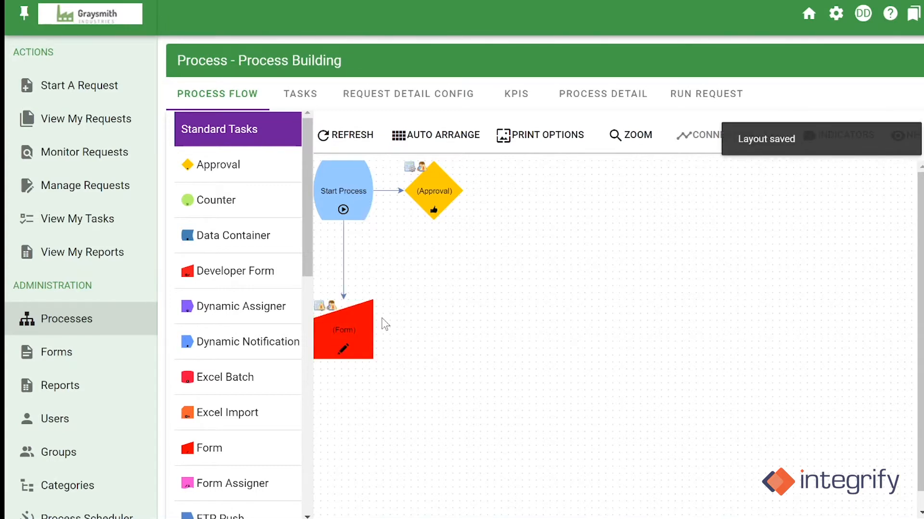
pyautogui.click(351, 317)
pyautogui.click(629, 262)
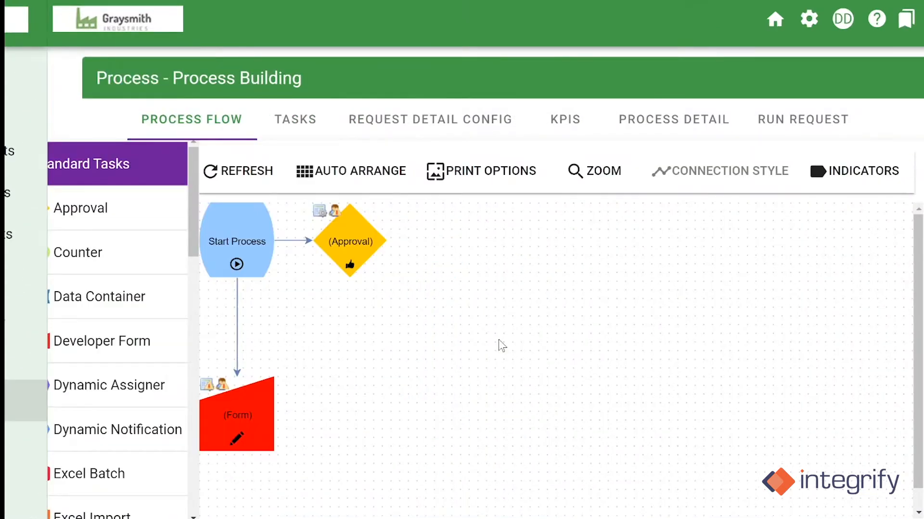
# - Zoom in and delete the trial Form task
pyautogui.hotkey('ctrl', '+')
pyautogui.scroll(-1, 339, 405)
pyautogui.click(248, 421)
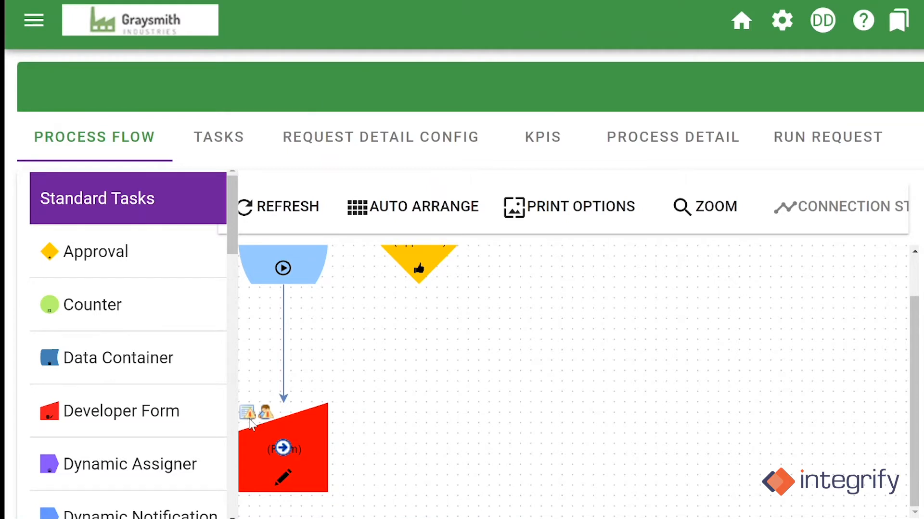
pyautogui.moveTo(260, 449)
pyautogui.moveTo(423, 373)
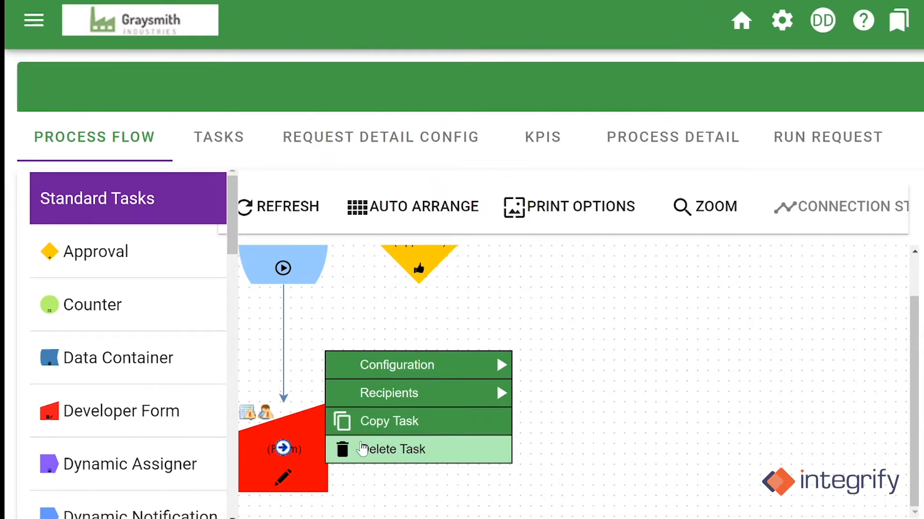
pyautogui.click(362, 450)
pyautogui.click(618, 414)
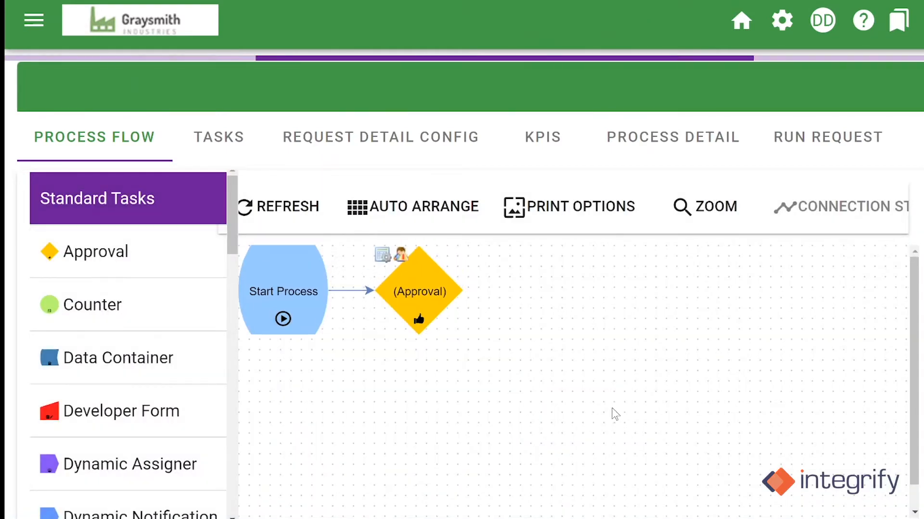
# - Add A Test Group as the Approval task's recipient
pyautogui.moveTo(424, 276)
pyautogui.moveTo(553, 286)
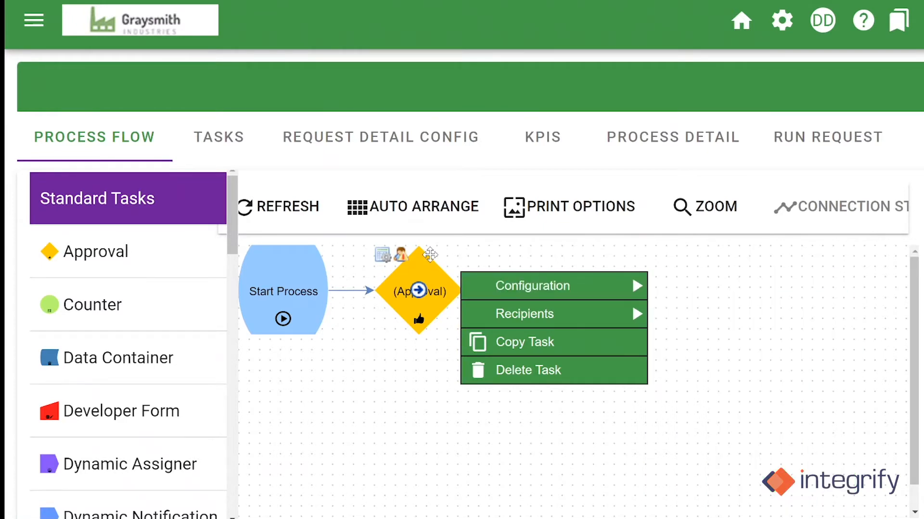
pyautogui.moveTo(551, 314)
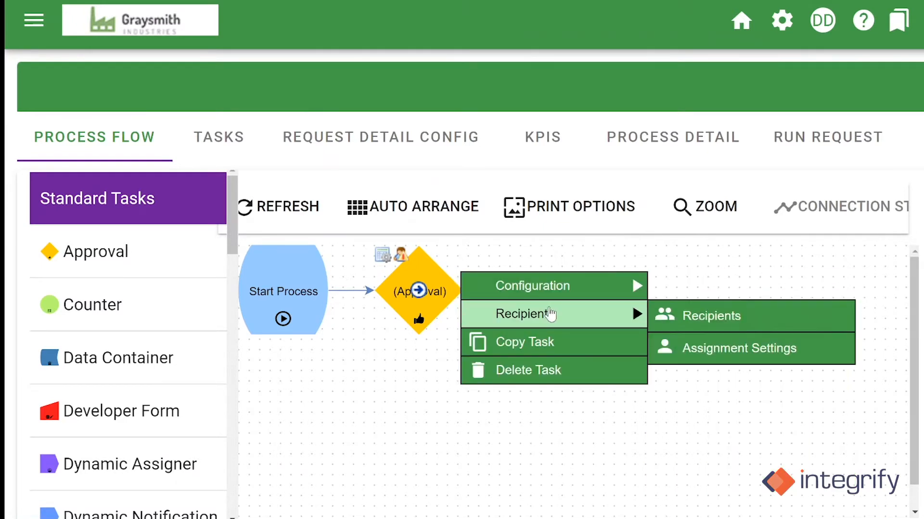
pyautogui.click(688, 316)
pyautogui.click(59, 315)
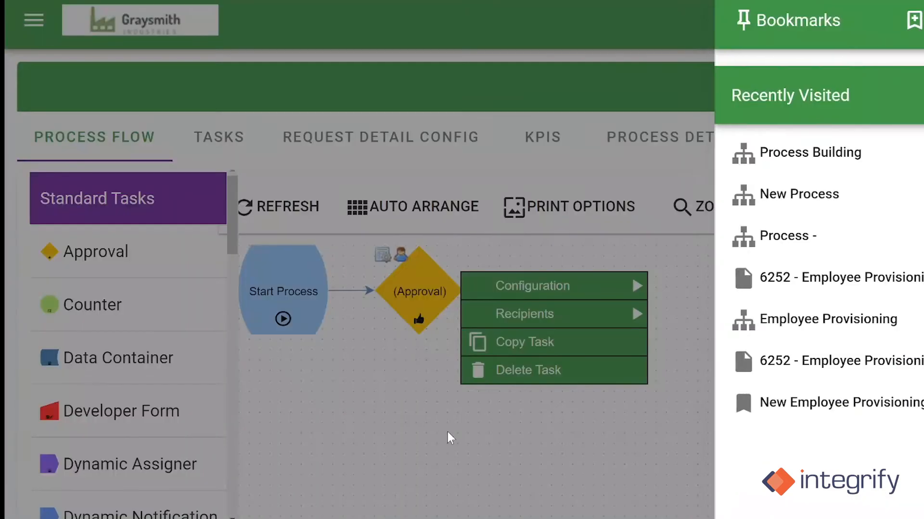
pyautogui.click(448, 432)
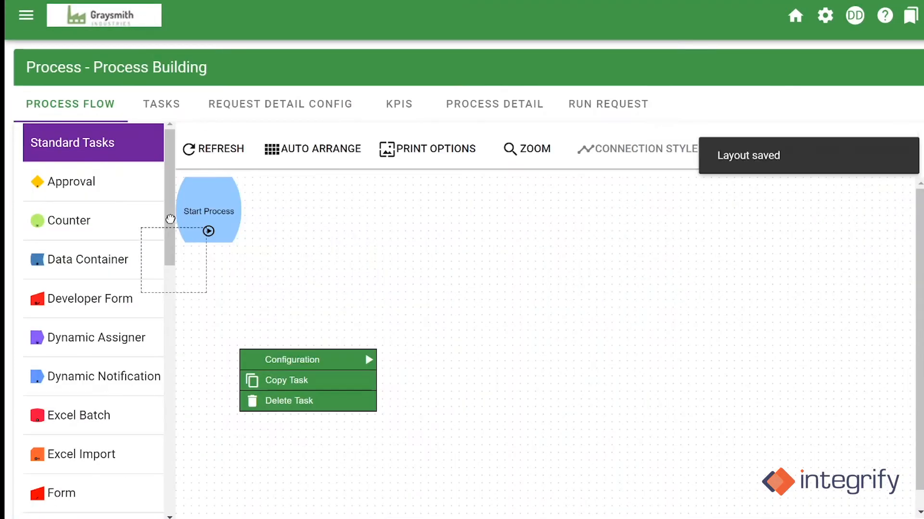
# - Swap in a Counter, then a Data Container, then a Developer Form task below Start Process
pyautogui.moveTo(69, 221); pyautogui.dragTo(218, 200)
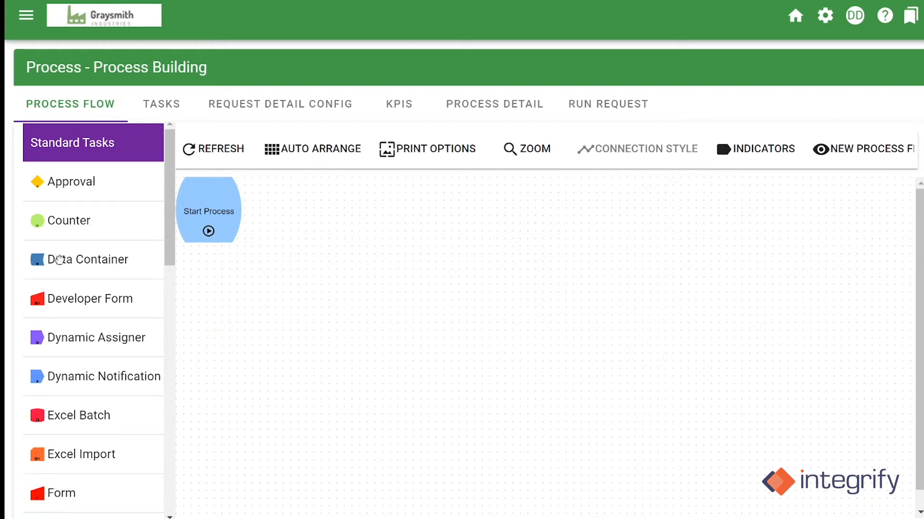
pyautogui.moveTo(59, 259); pyautogui.dragTo(189, 224)
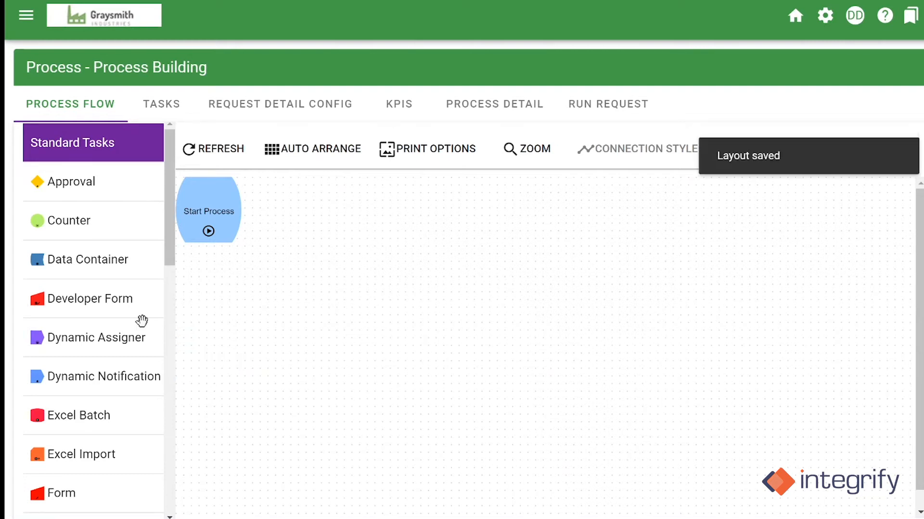
pyautogui.moveTo(137, 313); pyautogui.dragTo(221, 212)
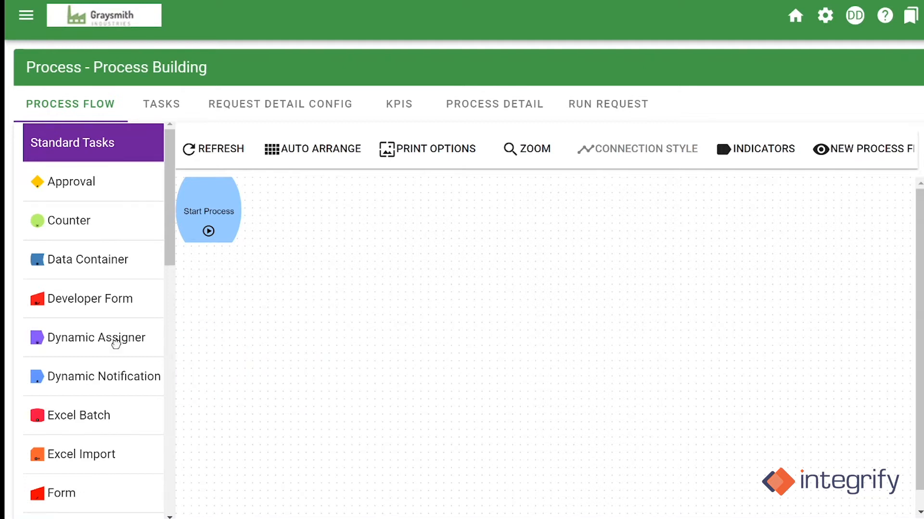
# - Cycle Dynamic Assigner, Dynamic Notification and Excel Batch tasks below Start Process, moving the last up beside it
pyautogui.moveTo(115, 344); pyautogui.dragTo(240, 241)
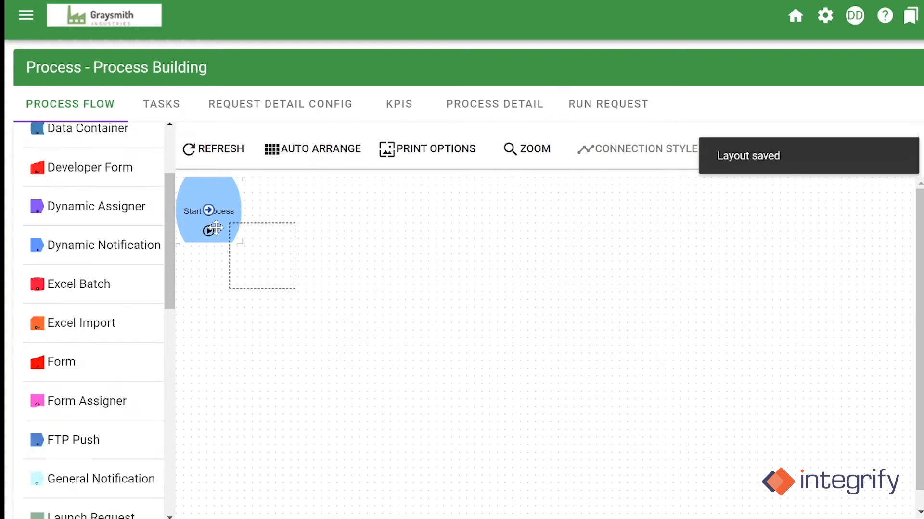
pyautogui.moveTo(230, 223); pyautogui.dragTo(240, 241)
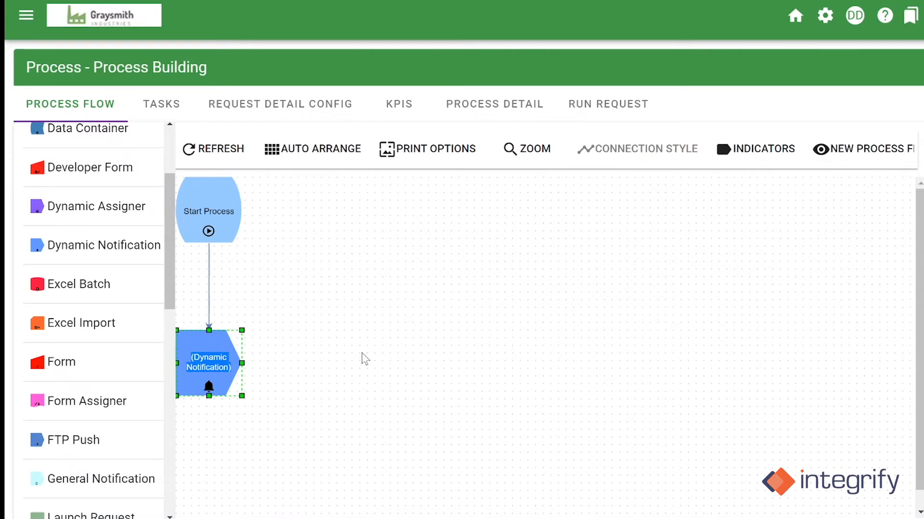
pyautogui.press('Delete')
pyautogui.moveTo(122, 289); pyautogui.dragTo(202, 241)
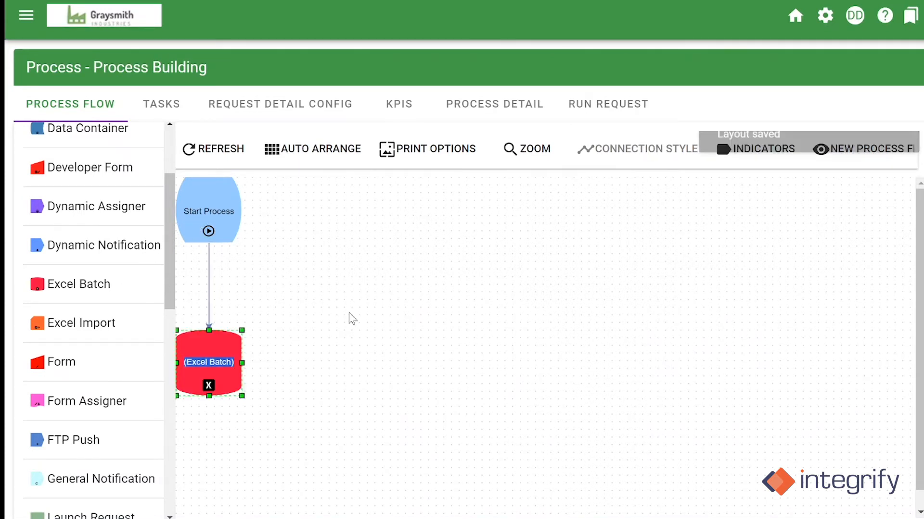
pyautogui.click(349, 314)
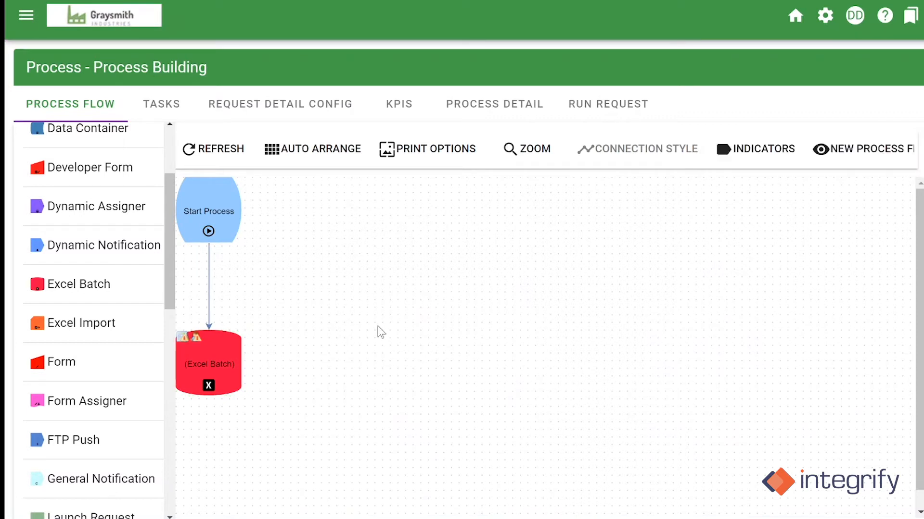
pyautogui.click(214, 372)
pyautogui.moveTo(214, 372); pyautogui.dragTo(226, 236)
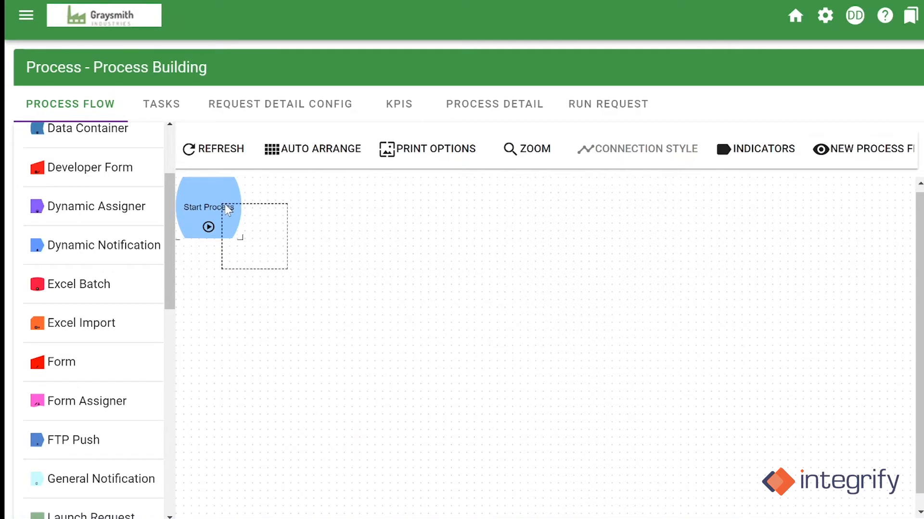
# - Try Form and Form Assigner tasks below Start Process, then drop in an FTP Push task
pyautogui.moveTo(227, 206); pyautogui.dragTo(228, 209)
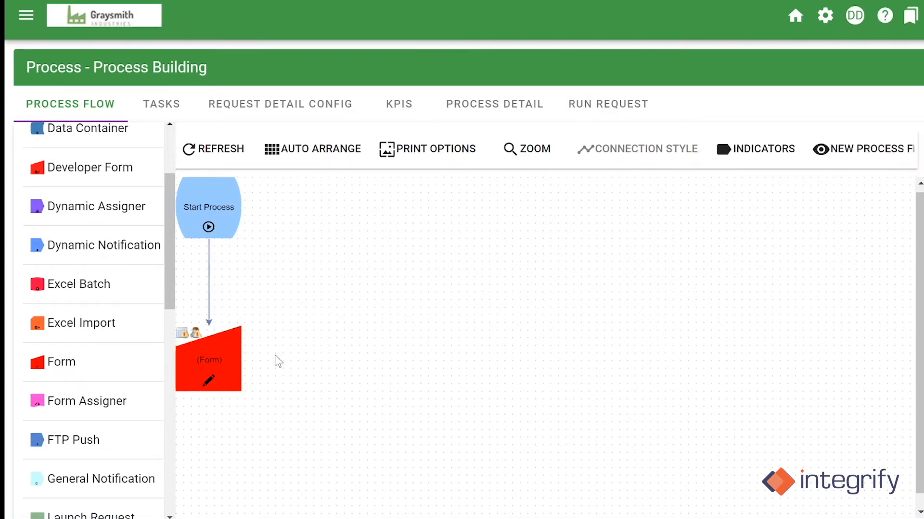
pyautogui.click(207, 387)
pyautogui.moveTo(310, 365)
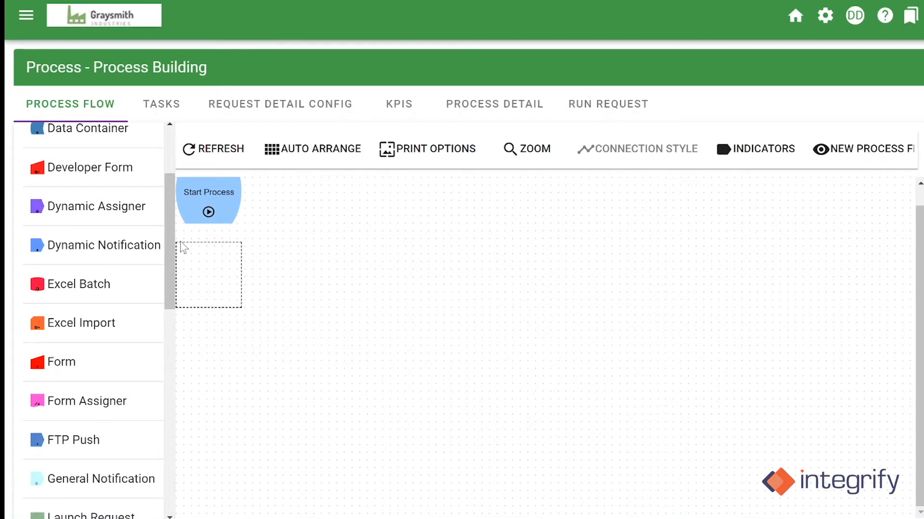
pyautogui.moveTo(181, 243); pyautogui.dragTo(207, 214)
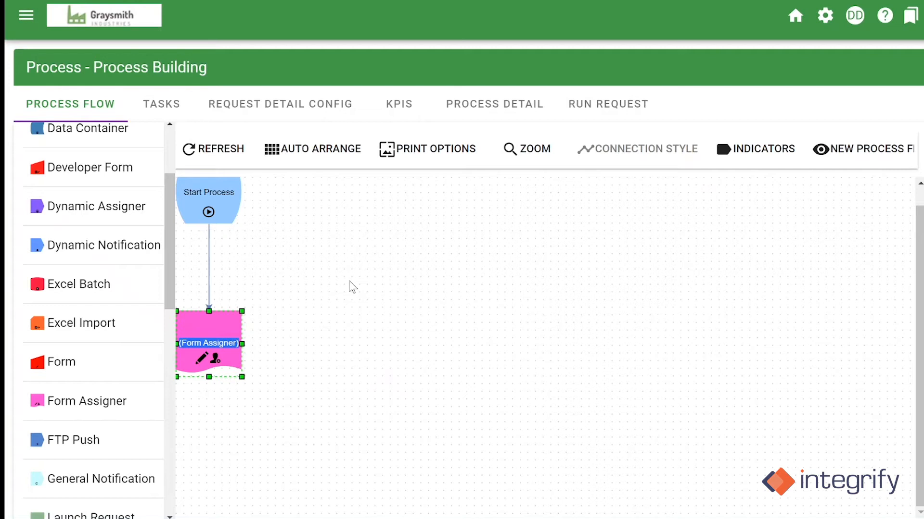
pyautogui.press('Delete')
pyautogui.scroll(-3, 117, 367)
pyautogui.moveTo(123, 308); pyautogui.dragTo(237, 213)
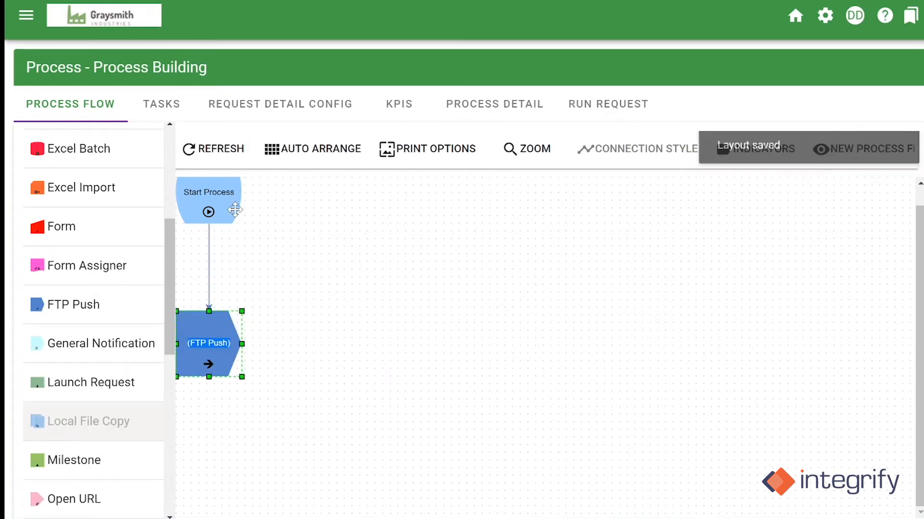
# - Add a General Notification task below Start Process, then delete it
pyautogui.click(422, 362)
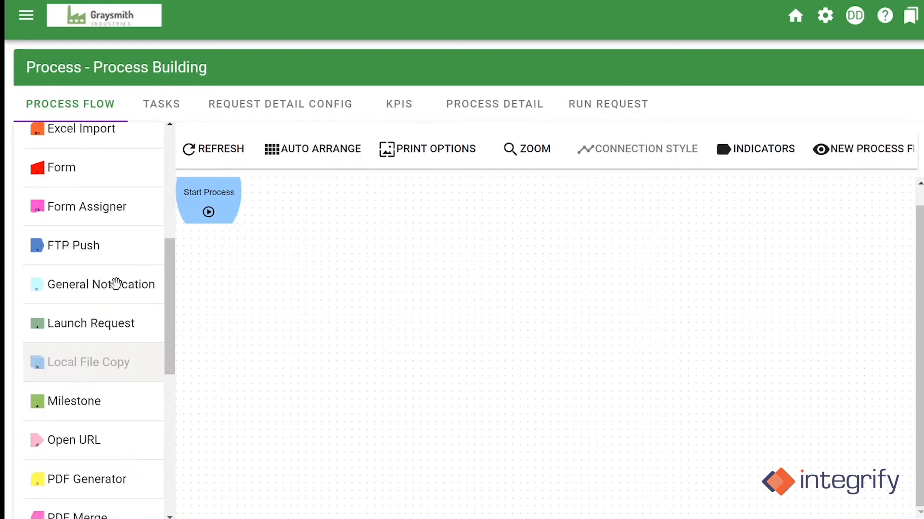
pyautogui.moveTo(115, 282); pyautogui.dragTo(211, 197)
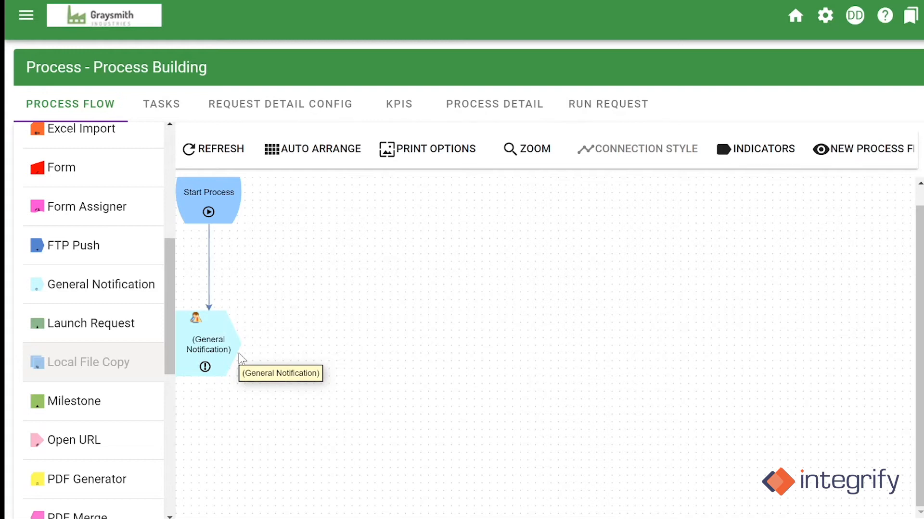
pyautogui.rightClick(207, 351)
pyautogui.click(286, 401)
# - Add and delete a Launch Request task, then connect a Milestone task below Start Process
pyautogui.moveTo(109, 332); pyautogui.dragTo(202, 217)
pyautogui.click(356, 295)
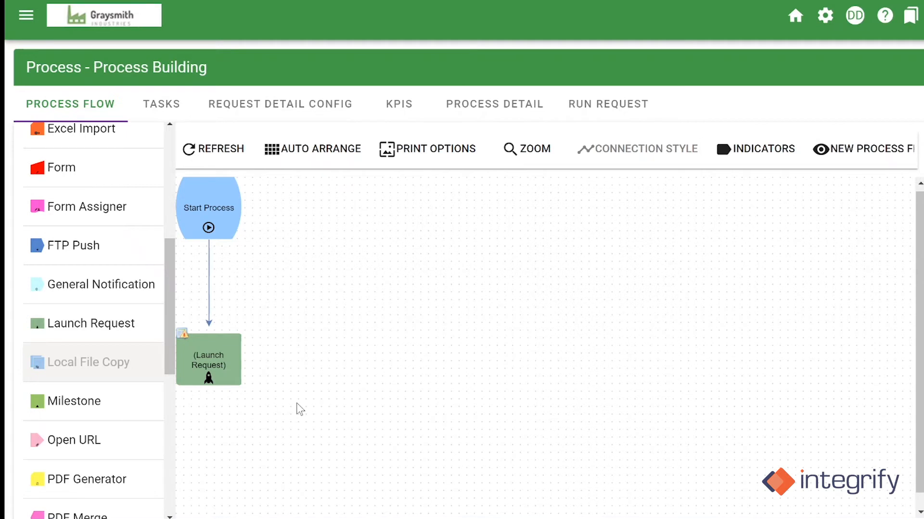
pyautogui.rightClick(206, 373)
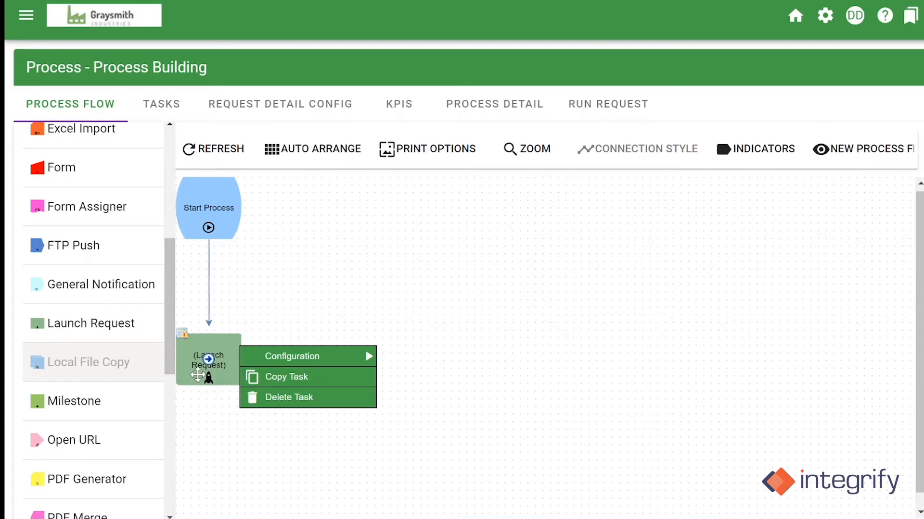
pyautogui.click(295, 394)
pyautogui.moveTo(239, 261); pyautogui.dragTo(260, 279)
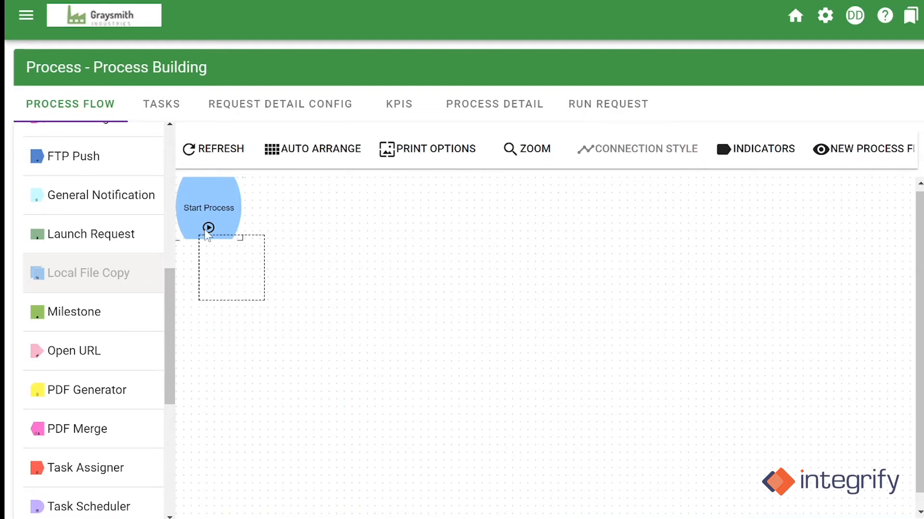
# - Replace the Milestone with an Open URL task, then delete it
pyautogui.moveTo(207, 230); pyautogui.dragTo(208, 208)
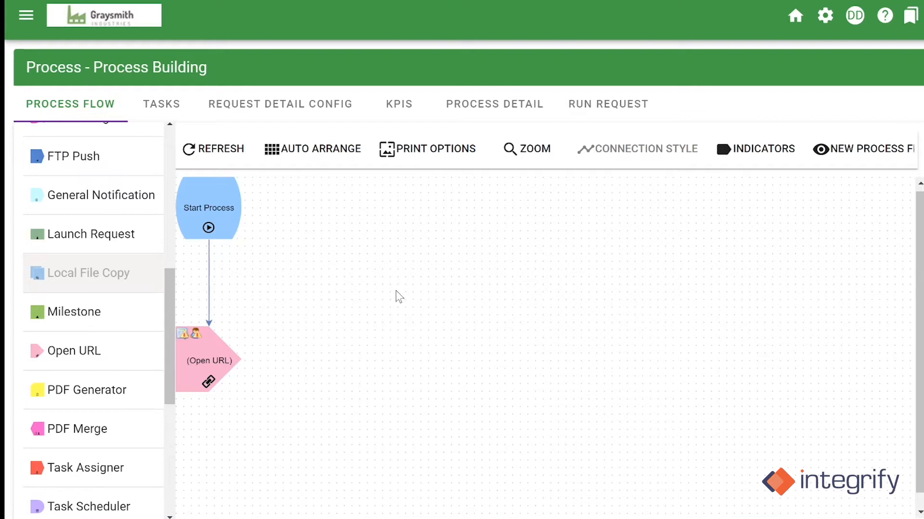
pyautogui.rightClick(207, 359)
pyautogui.moveTo(276, 368)
pyautogui.click(258, 418)
pyautogui.click(567, 377)
# - Add and delete a PDF Generator task, then connect a PDF Merge task below Start Process
pyautogui.moveTo(86, 390); pyautogui.dragTo(207, 255)
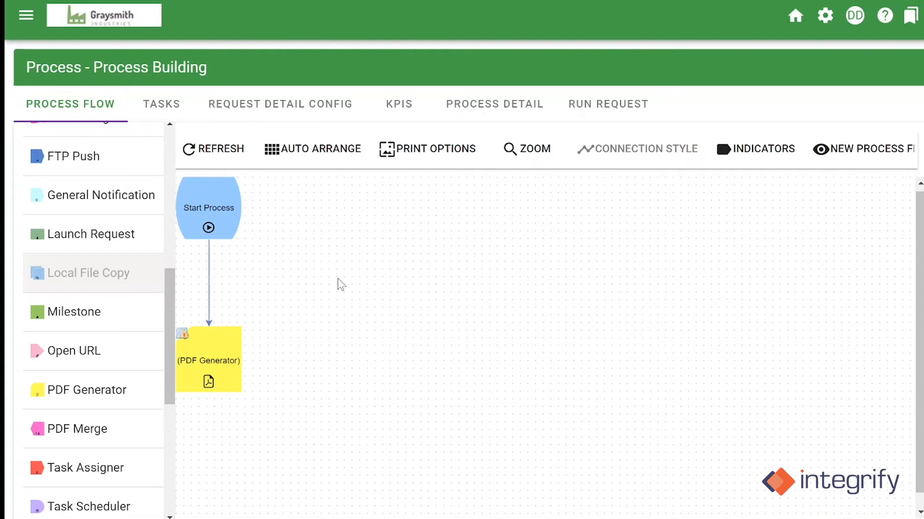
pyautogui.rightClick(234, 383)
pyautogui.click(288, 398)
pyautogui.moveTo(77, 429); pyautogui.dragTo(231, 231)
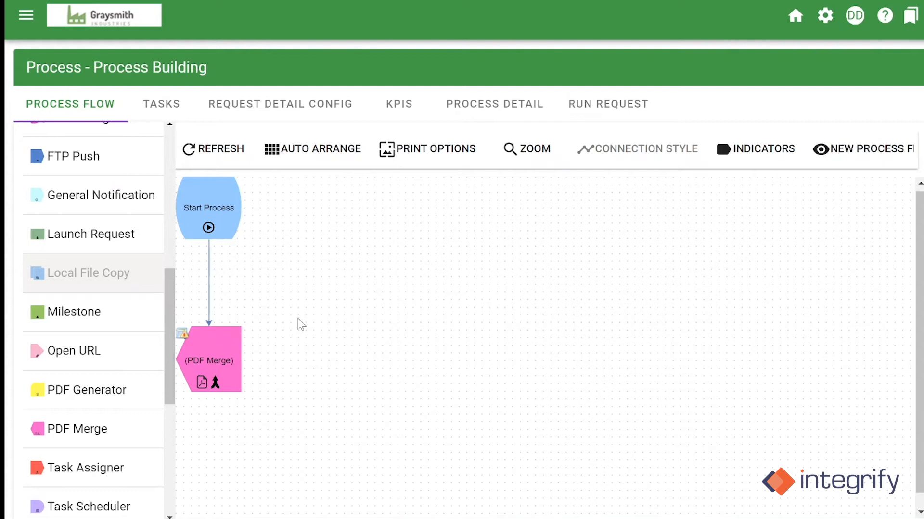
pyautogui.rightClick(207, 359)
# - Delete PDF Merge, cycle Task Assigner and Task Scheduler, then add a User Profile task
pyautogui.click(279, 395)
pyautogui.scroll(-5, 124, 247)
pyautogui.moveTo(124, 248); pyautogui.dragTo(209, 209)
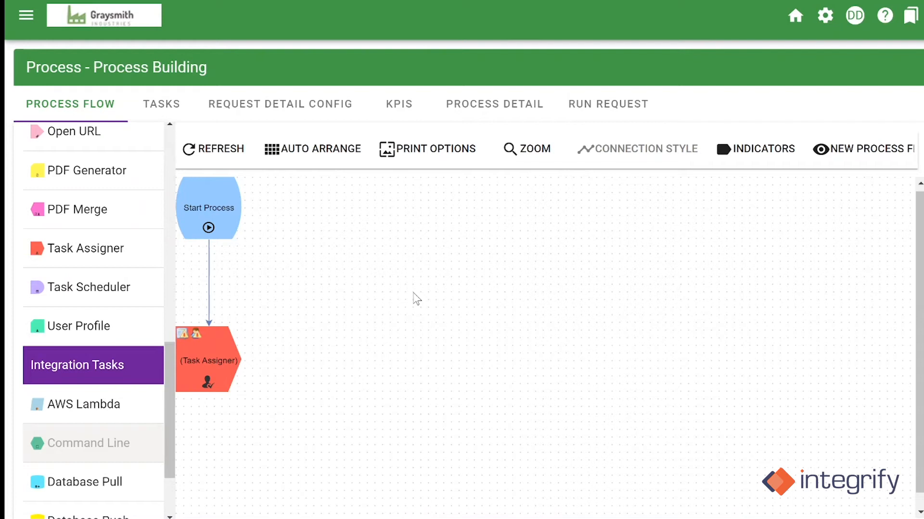
pyautogui.moveTo(103, 295); pyautogui.dragTo(272, 219)
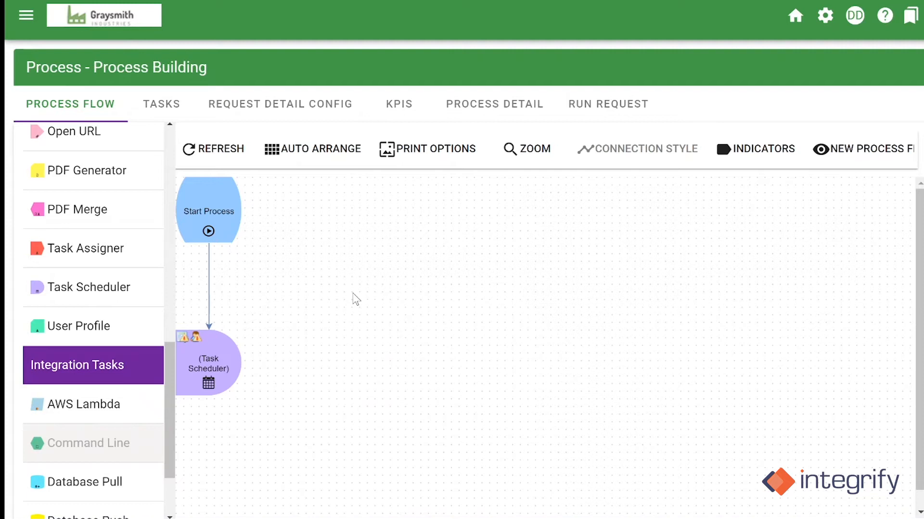
pyautogui.rightClick(235, 350)
pyautogui.click(272, 391)
pyautogui.moveTo(78, 326); pyautogui.dragTo(214, 216)
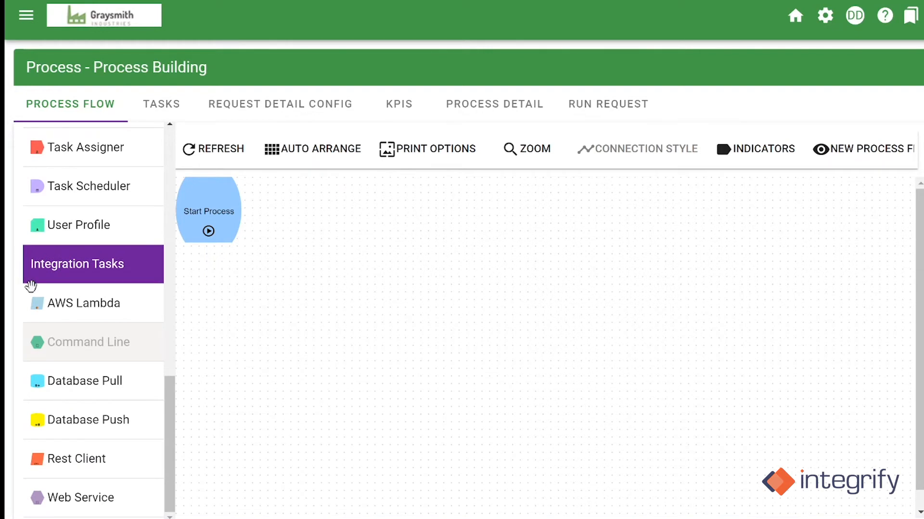
# - Swap AWS Lambda, Database Pull and Database Push tasks below Start Process, then delete the last
pyautogui.moveTo(54, 312); pyautogui.dragTo(210, 219)
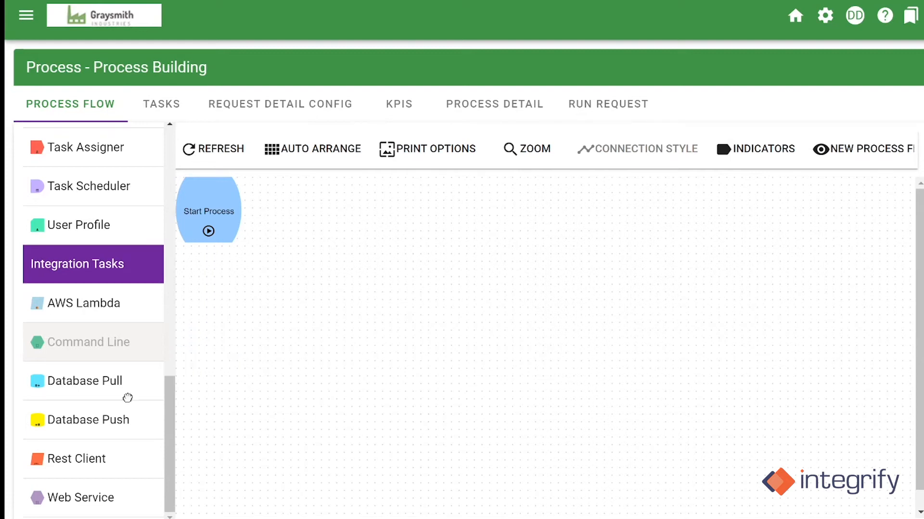
pyautogui.moveTo(123, 394); pyautogui.dragTo(208, 226)
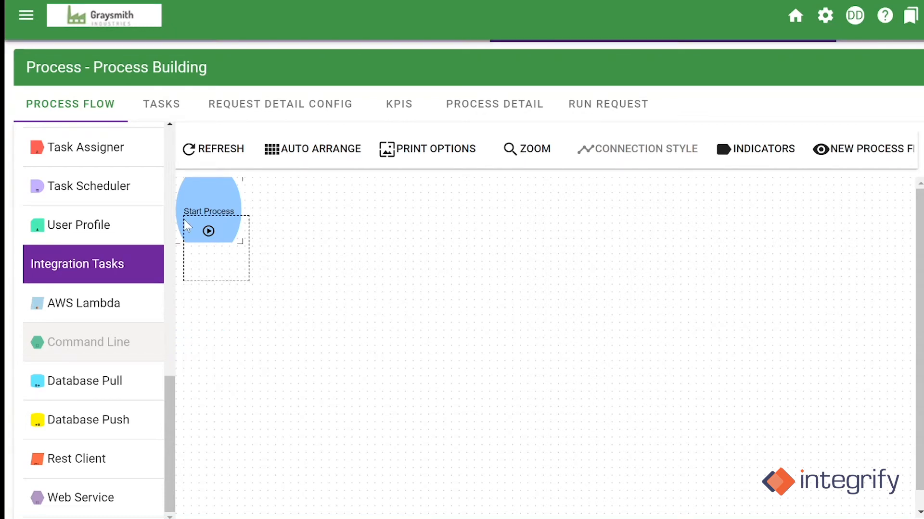
pyautogui.moveTo(184, 219); pyautogui.dragTo(208, 361)
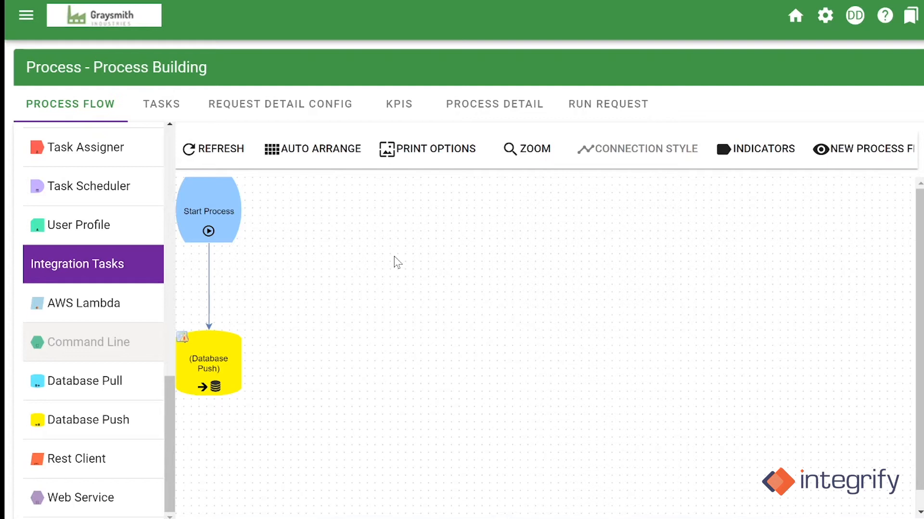
pyautogui.rightClick(205, 373)
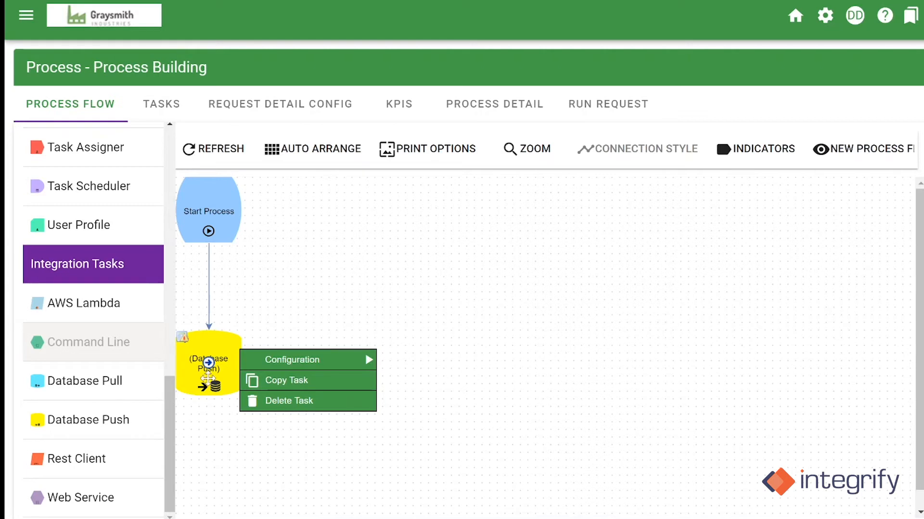
pyautogui.click(283, 399)
# - Add and delete a Rest Client task, then try a Web Service task below Start Process
pyautogui.moveTo(132, 449); pyautogui.dragTo(211, 233)
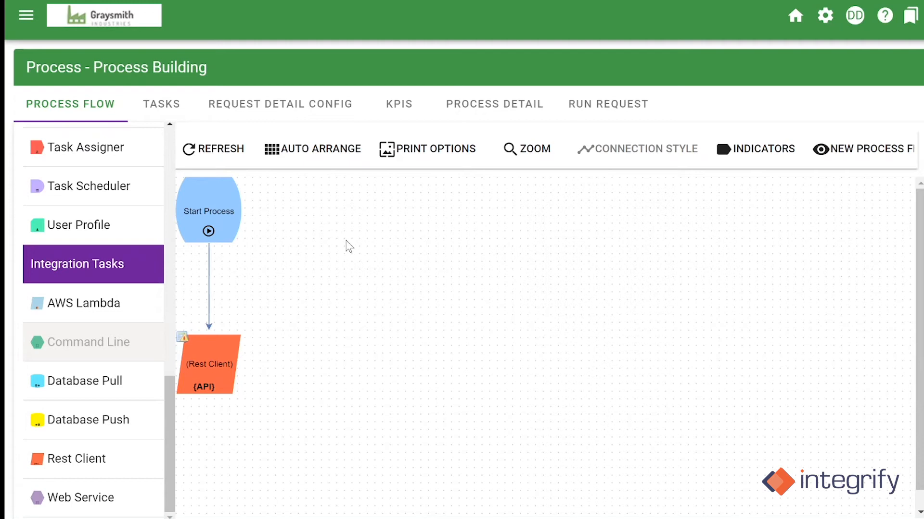
pyautogui.rightClick(208, 363)
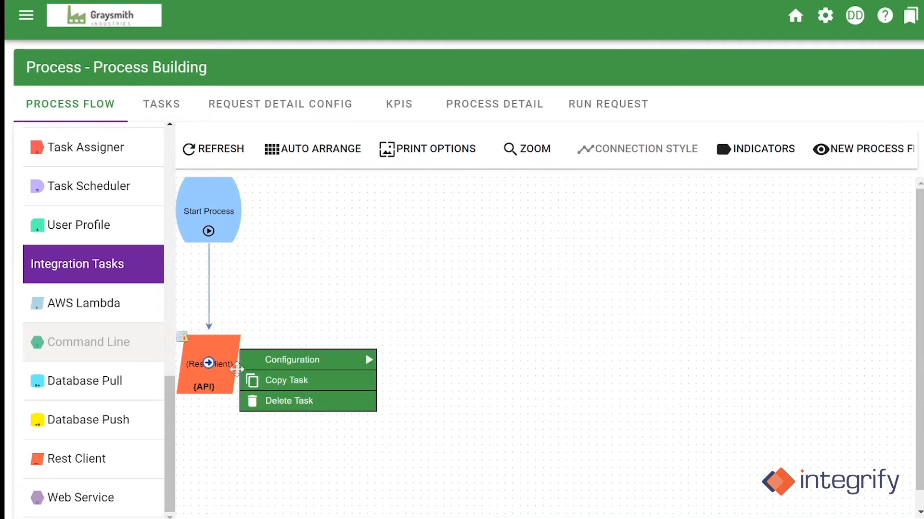
pyautogui.click(288, 397)
pyautogui.moveTo(205, 299); pyautogui.dragTo(208, 356)
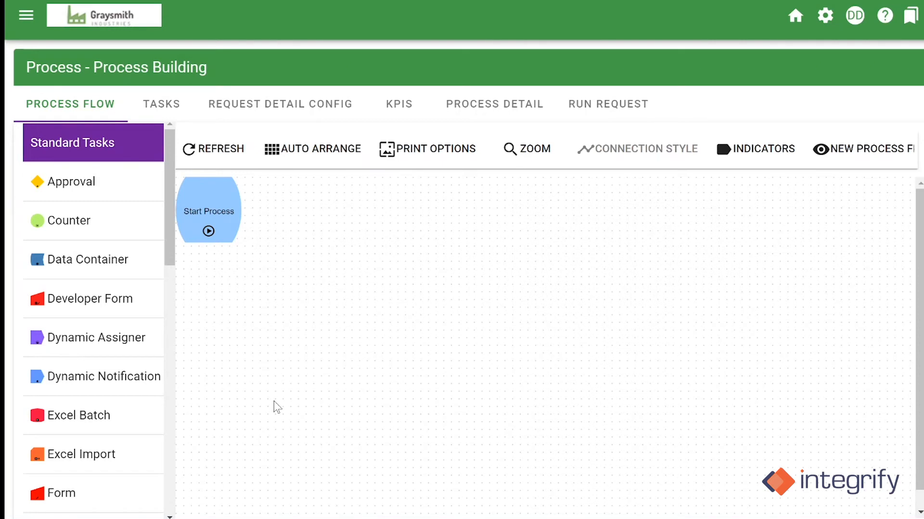
# - Add a Form task right of Start Process and assign it the Cool Examples Initial Price Quote form
pyautogui.moveTo(99, 506); pyautogui.dragTo(190, 222)
pyautogui.moveTo(215, 333); pyautogui.dragTo(333, 194)
pyautogui.click(355, 352)
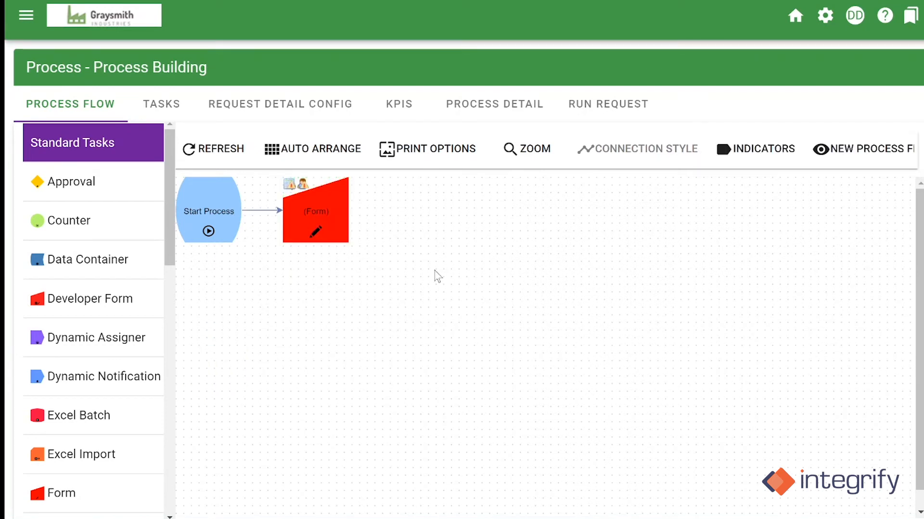
pyautogui.click(342, 199)
pyautogui.moveTo(387, 212)
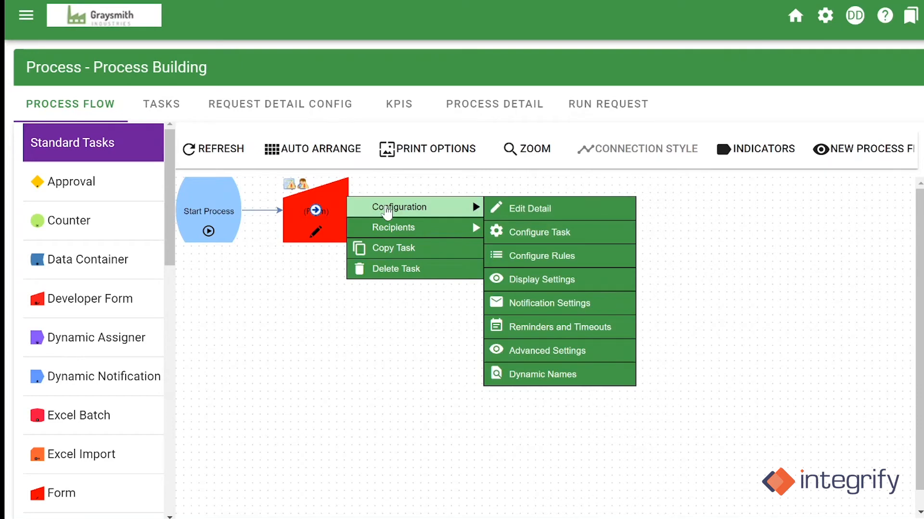
pyautogui.click(539, 232)
pyautogui.click(449, 115)
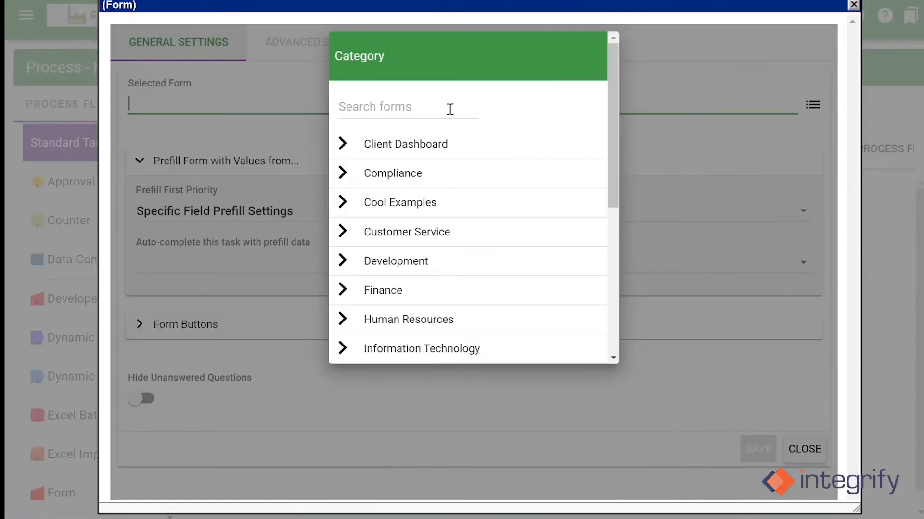
pyautogui.click(343, 202)
pyautogui.scroll(-2, 501, 243)
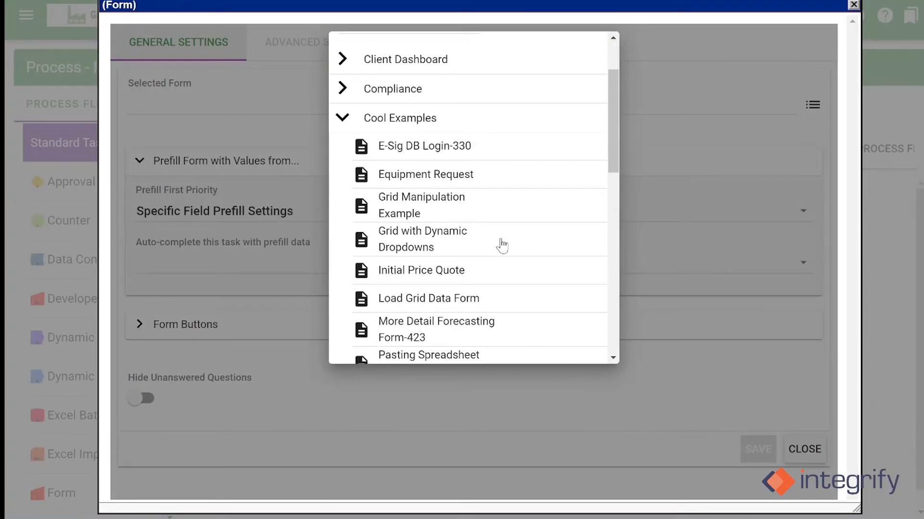
pyautogui.scroll(-3, 501, 243)
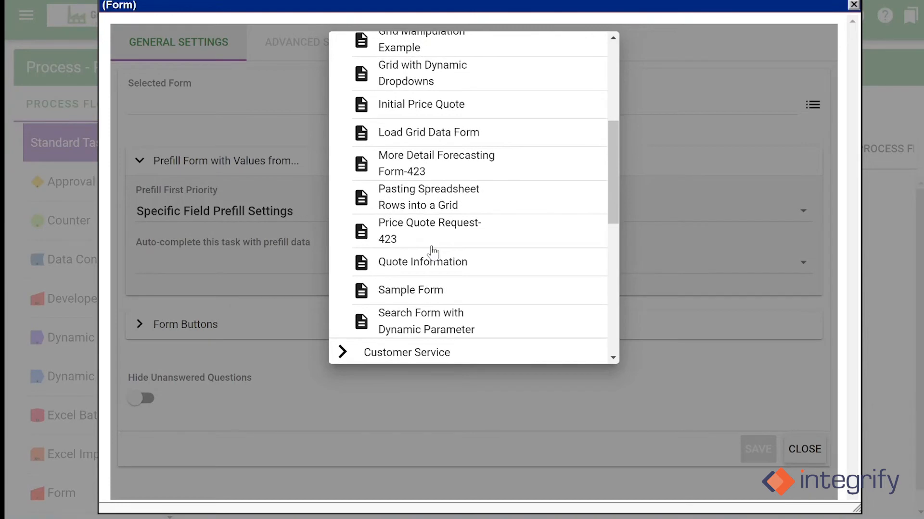
pyautogui.click(362, 104)
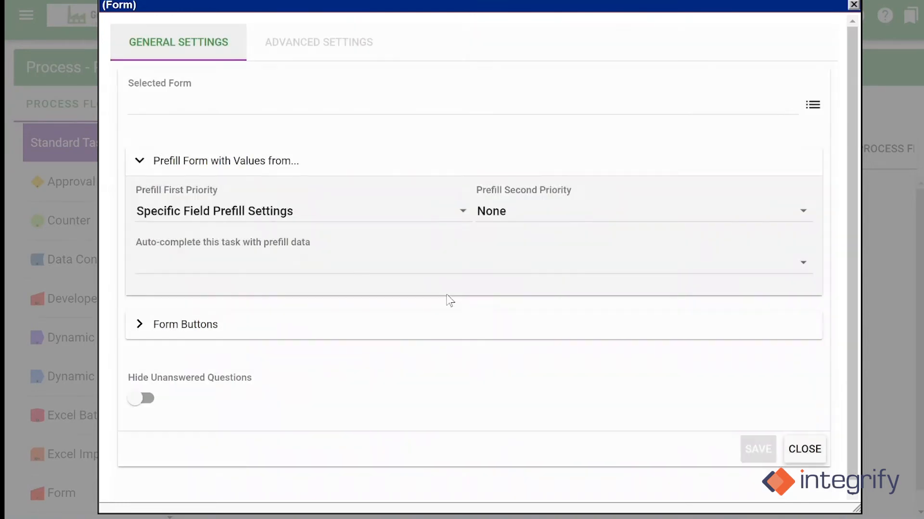
pyautogui.click(755, 449)
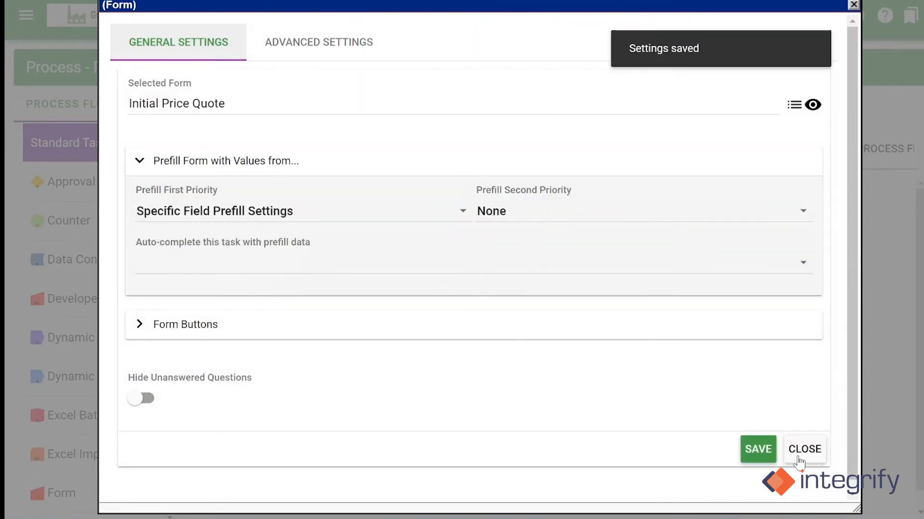
pyautogui.click(799, 452)
# - Rename the form task to Initial Price Quote
pyautogui.click(321, 209)
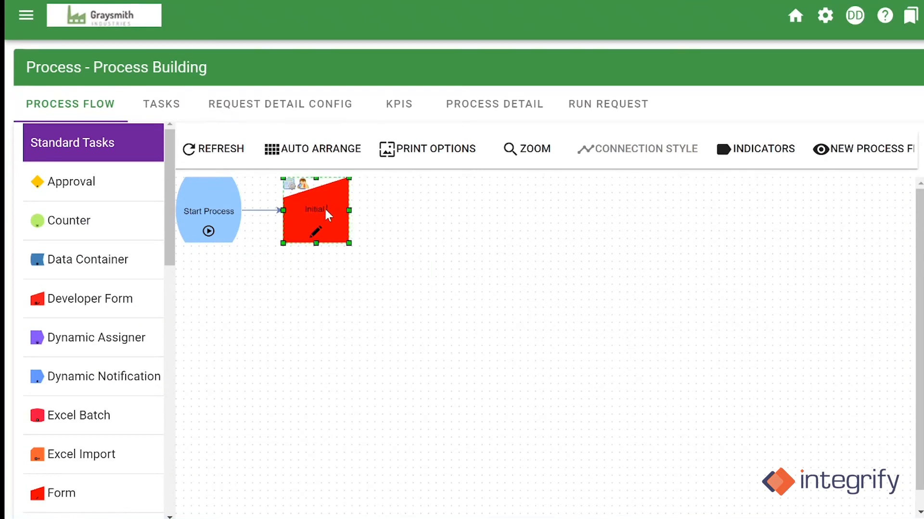
pyautogui.write('Quote')
pyautogui.click(445, 229)
# - Add the dynamic recipient Requester to the Initial Price Quote task
pyautogui.moveTo(338, 201)
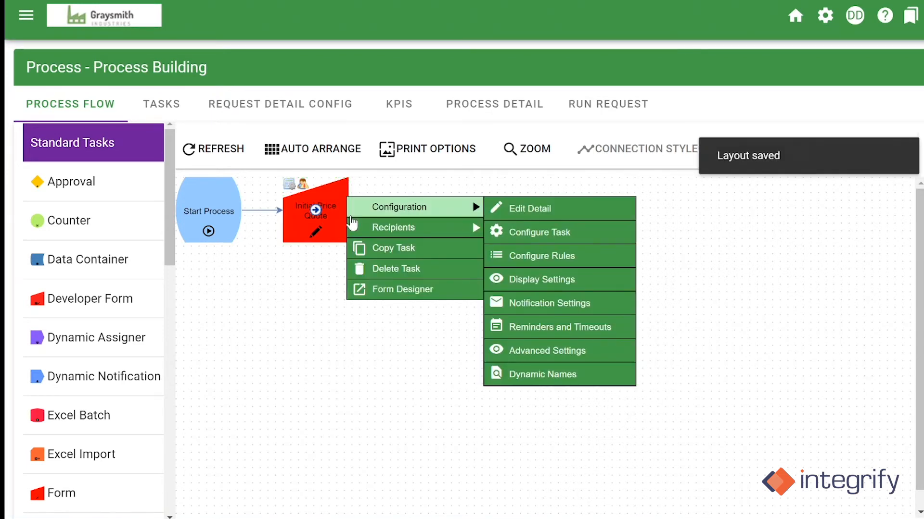
pyautogui.moveTo(399, 228)
pyautogui.click(494, 232)
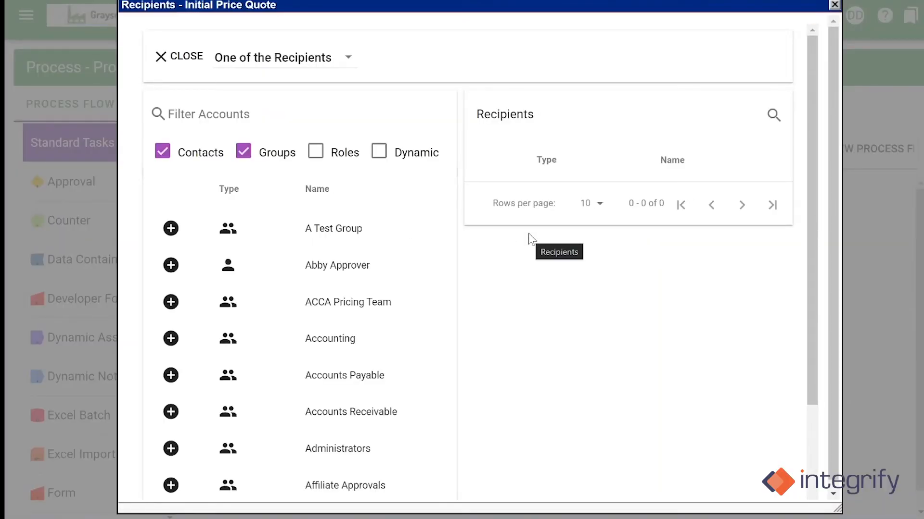
pyautogui.click(162, 151)
pyautogui.click(243, 151)
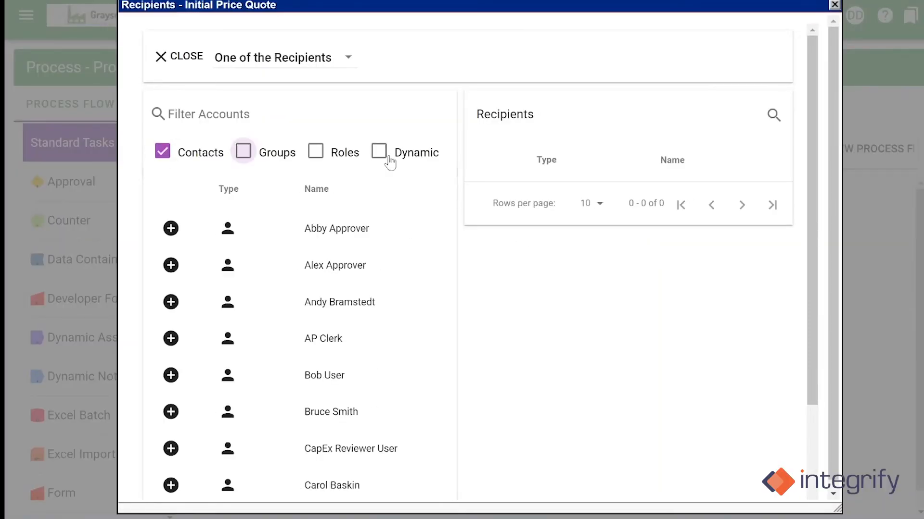
pyautogui.click(383, 157)
pyautogui.click(169, 230)
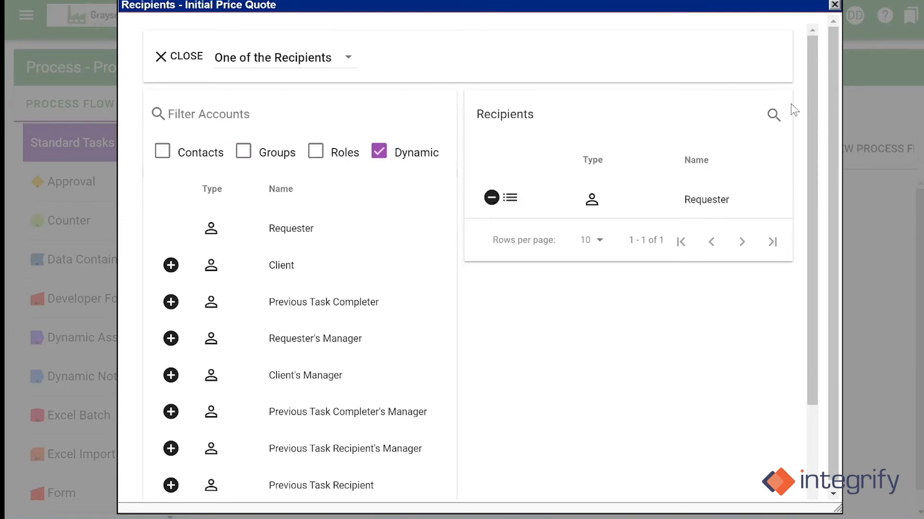
pyautogui.click(834, 5)
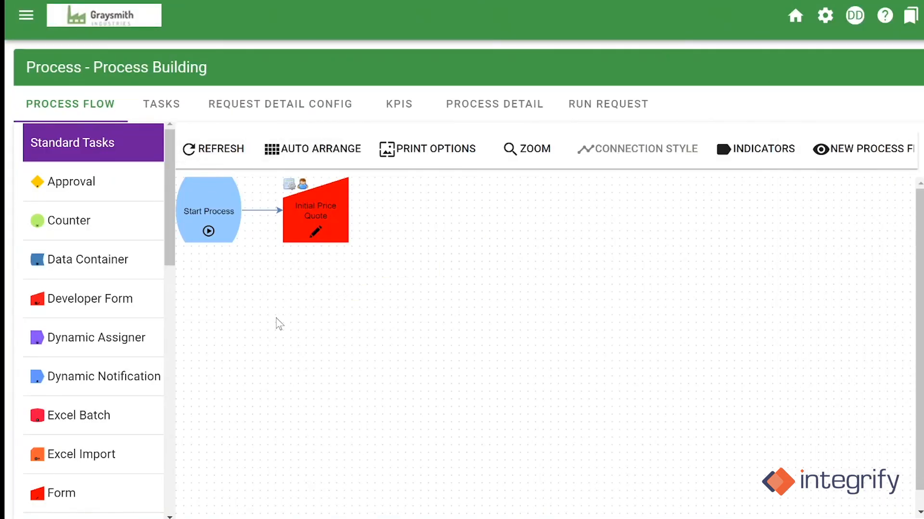
# - Attach a Milestone named 'Initial Price Quote Completed' after the Initial Price Quote task
pyautogui.scroll(-1, 125, 362)
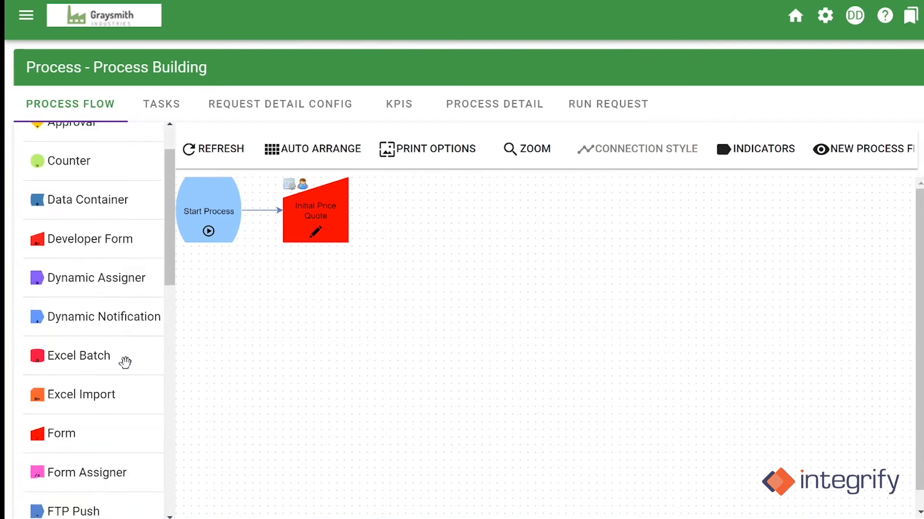
pyautogui.scroll(-5, 125, 362)
pyautogui.moveTo(101, 421); pyautogui.dragTo(339, 214)
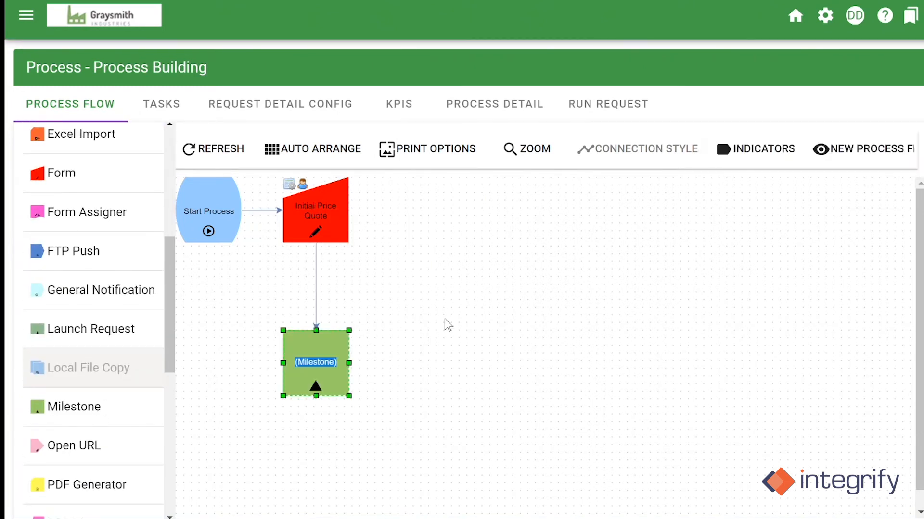
pyautogui.write('Initial Price Quote Completed')
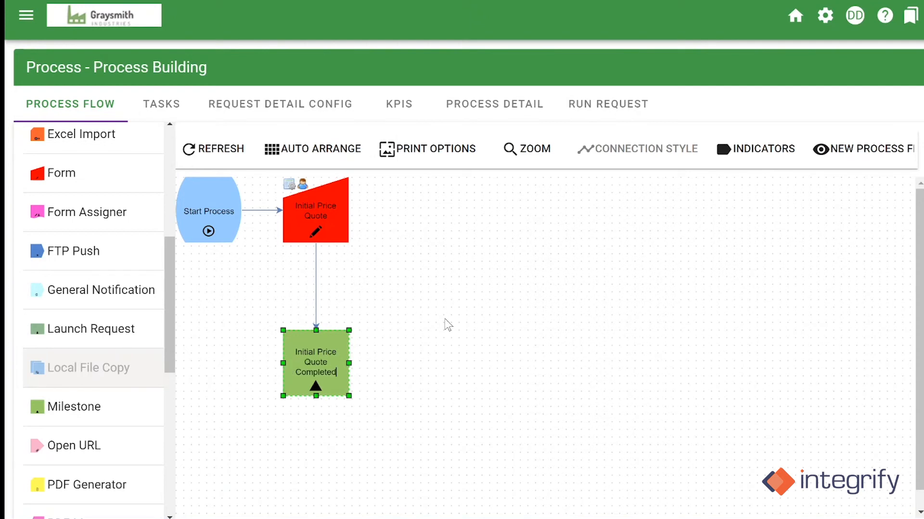
pyautogui.click(445, 318)
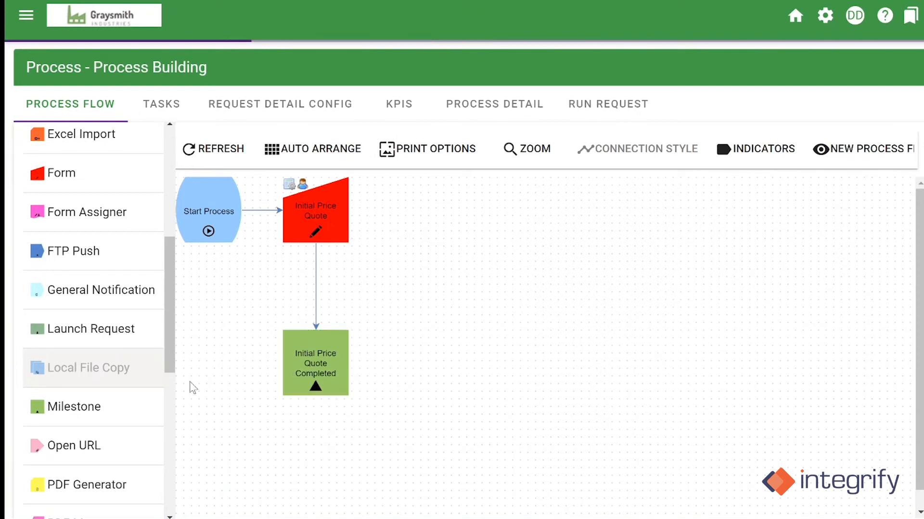
# - Position the milestone to the right of Initial Price Quote and review its options unchanged
pyautogui.moveTo(341, 353); pyautogui.dragTo(433, 198)
pyautogui.click(369, 285)
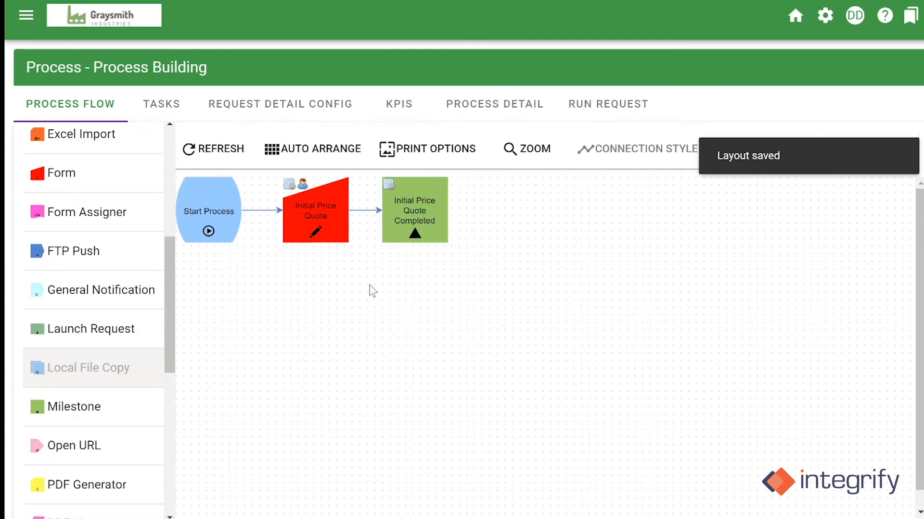
pyautogui.click(411, 235)
pyautogui.click(373, 255)
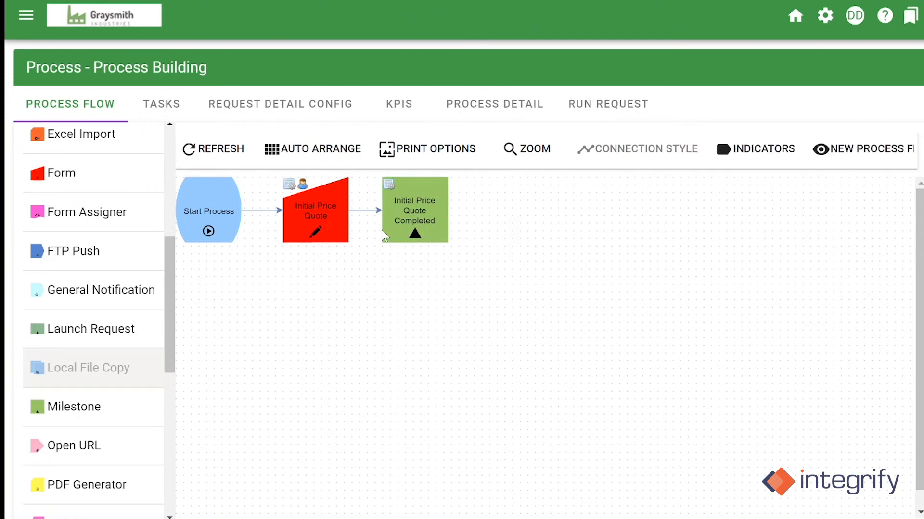
pyautogui.click(397, 211)
pyautogui.moveTo(491, 214)
pyautogui.click(557, 324)
pyautogui.scroll(-1, 128, 352)
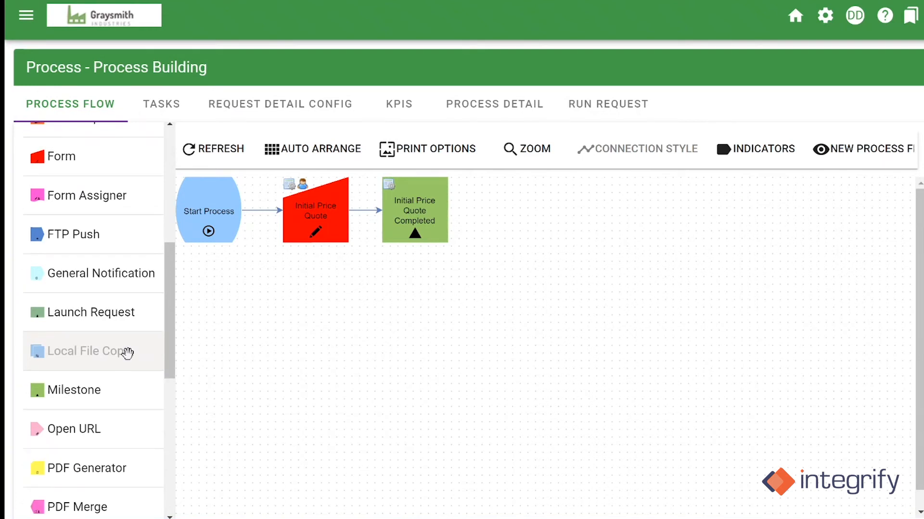
pyautogui.scroll(-3, 128, 361)
pyautogui.scroll(10, 128, 351)
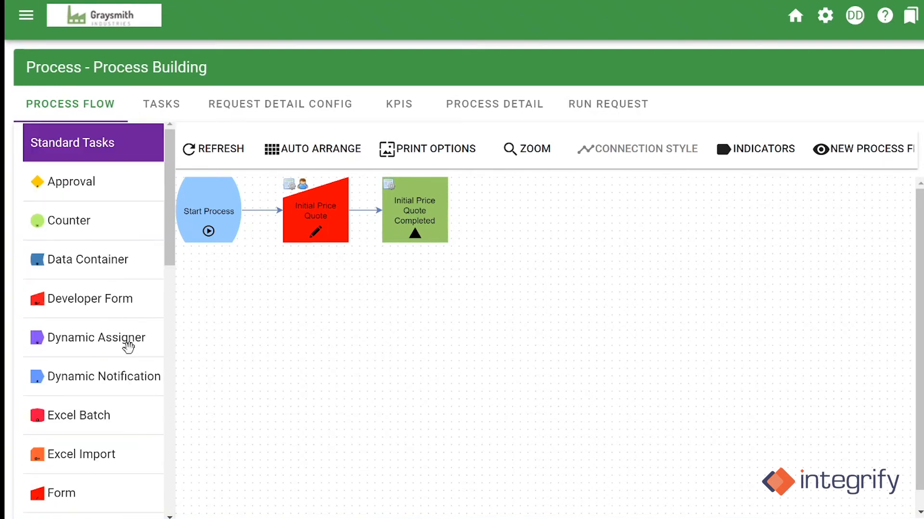
# - Add an approval task named 'Quote Approval' below the milestone
pyautogui.moveTo(125, 197); pyautogui.dragTo(401, 217)
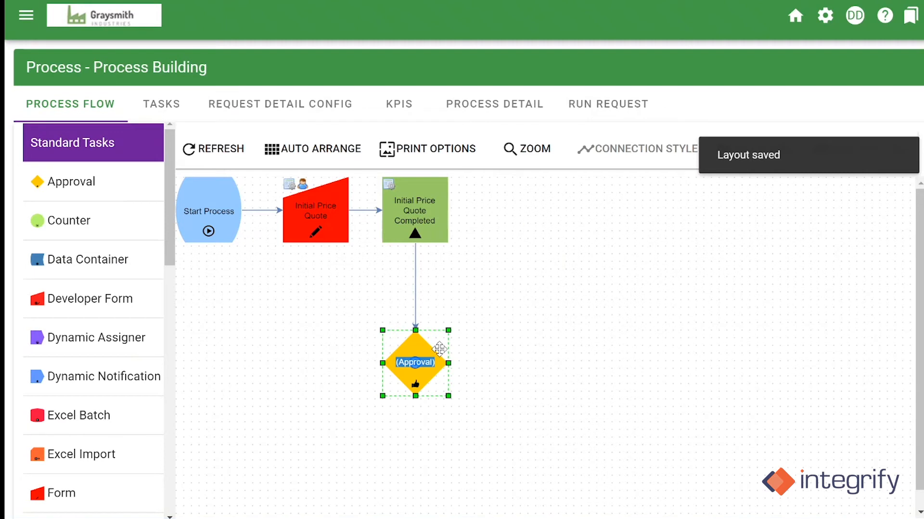
pyautogui.write('Quote')
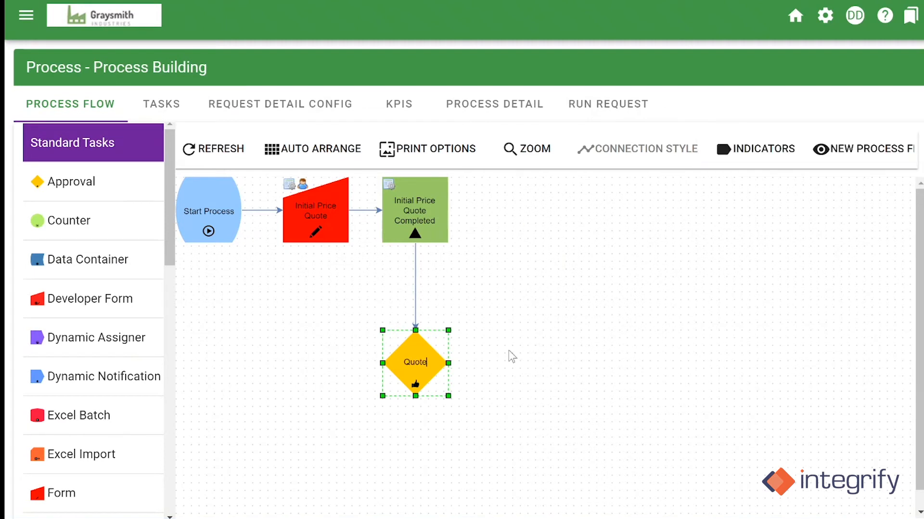
pyautogui.write(' Approval')
pyautogui.click(509, 351)
# - Give Quote Approval the approval options Approve and Deny
pyautogui.click(422, 354)
pyautogui.moveTo(483, 360)
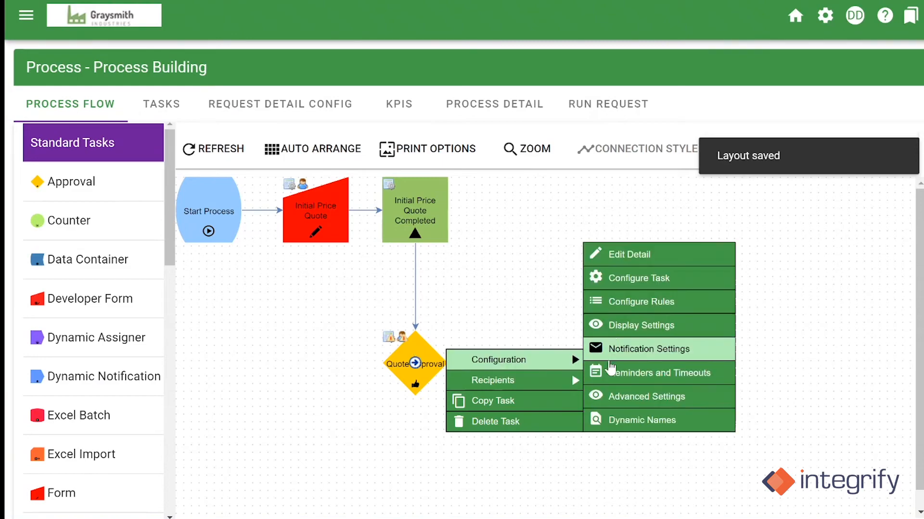
pyautogui.click(630, 288)
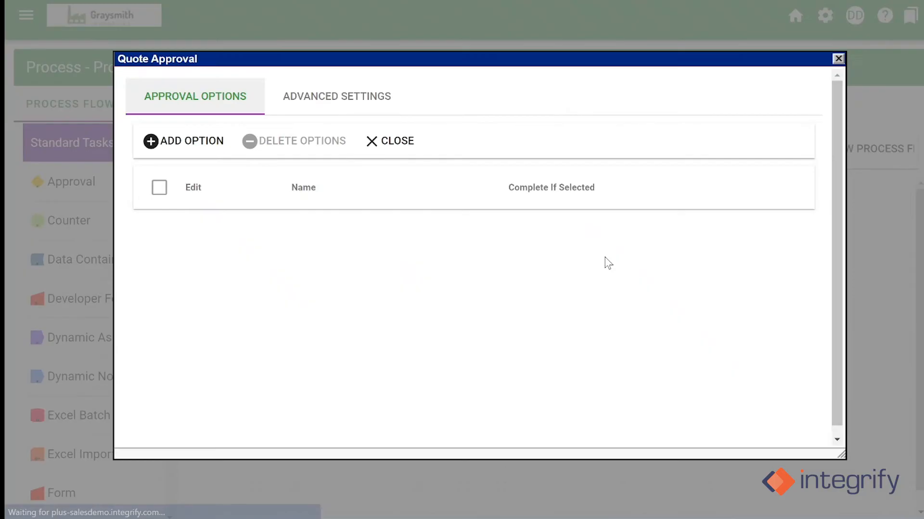
pyautogui.click(229, 147)
pyautogui.write('Approve')
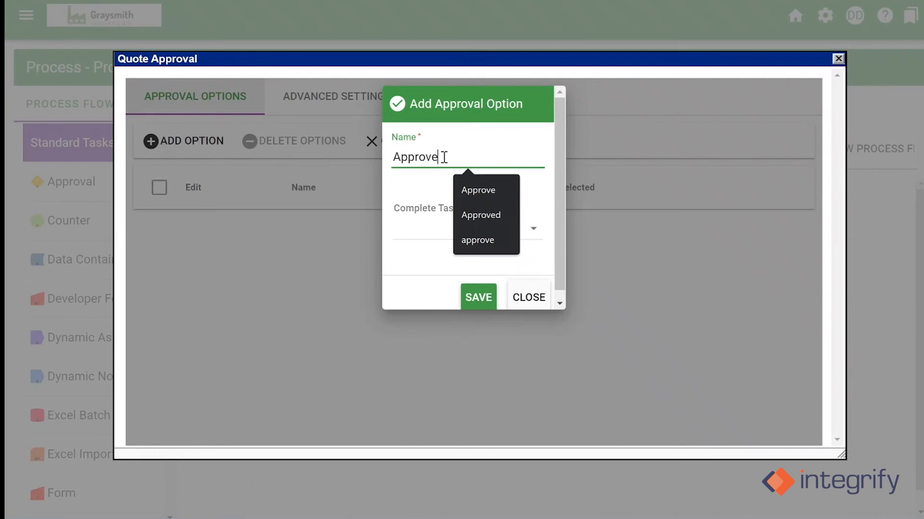
pyautogui.click(478, 297)
pyautogui.click(188, 141)
pyautogui.click(437, 159)
pyautogui.write('Deny')
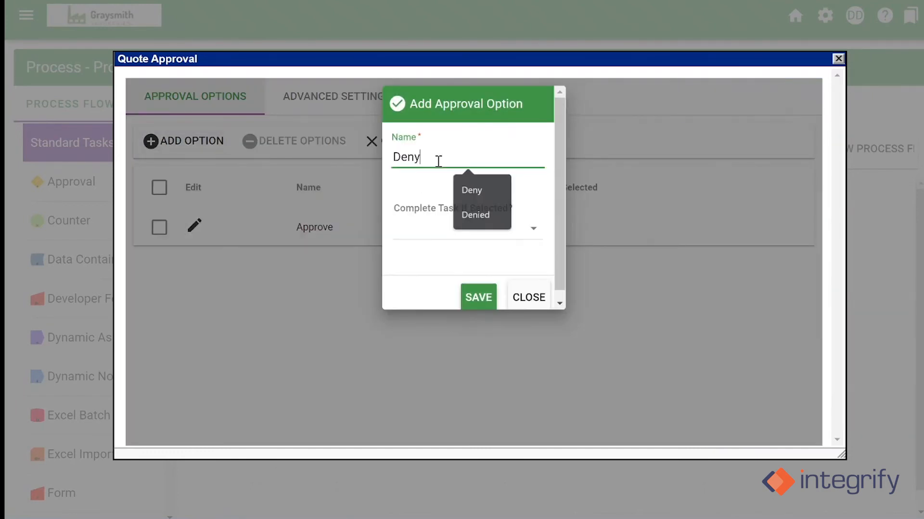
pyautogui.click(475, 295)
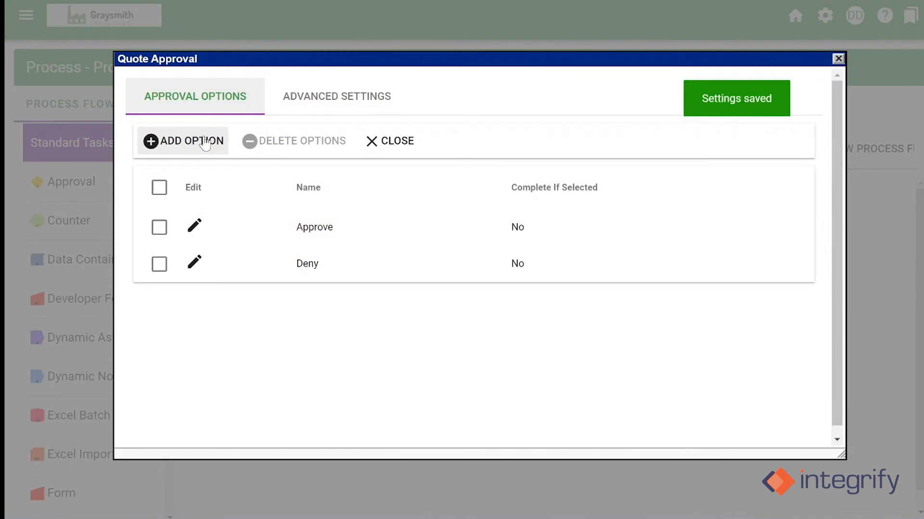
# - Add a third option, Need More Information, and close the approval options
pyautogui.click(212, 141)
pyautogui.click(433, 166)
pyautogui.write('ed M')
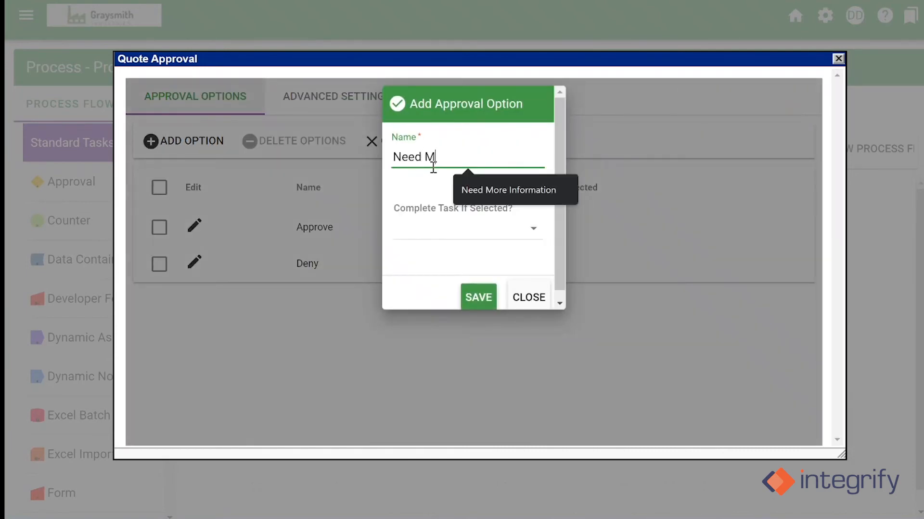
pyautogui.write('ore Inof==')
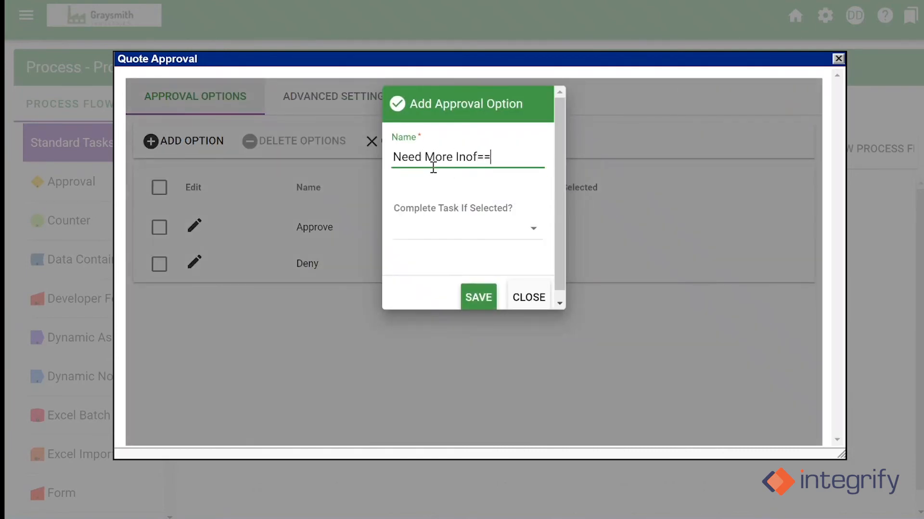
pyautogui.press('BackSpace')
pyautogui.press('BackSpace')
pyautogui.press('BackSpace')
pyautogui.press('BackSpace')
pyautogui.write('fo')
pyautogui.click(488, 191)
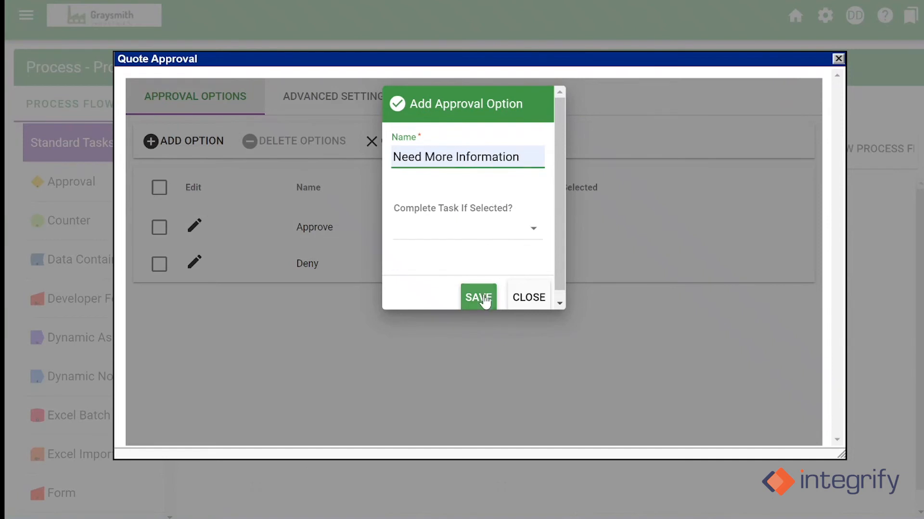
pyautogui.click(478, 296)
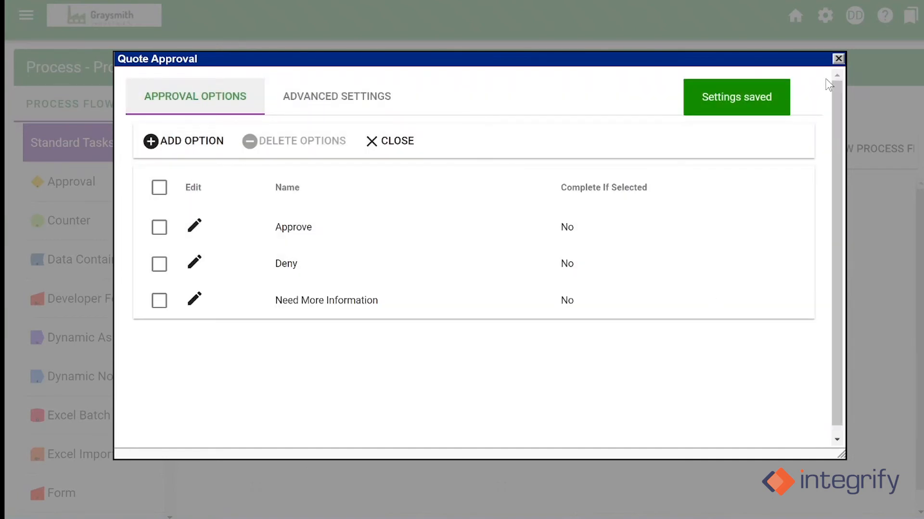
pyautogui.click(838, 63)
pyautogui.click(394, 358)
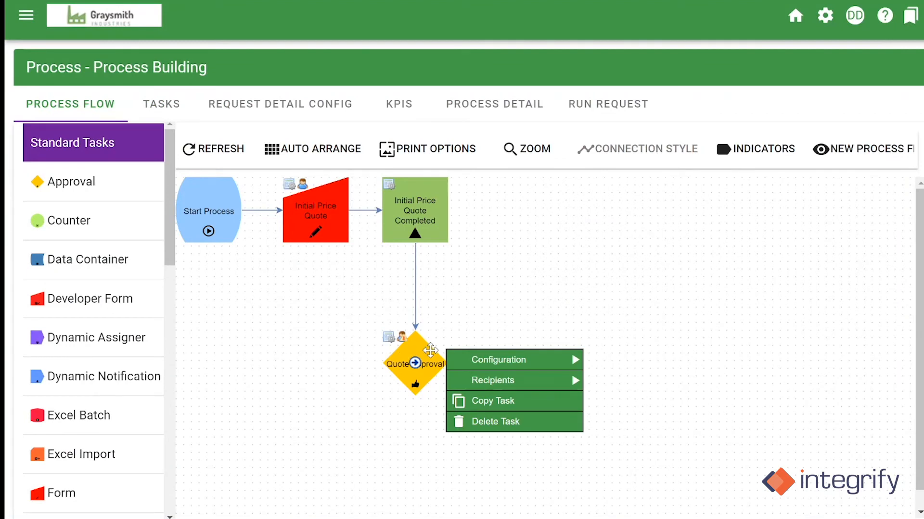
# - Assign the Accounting group as the recipient of Quote Approval
pyautogui.moveTo(505, 382)
pyautogui.click(596, 389)
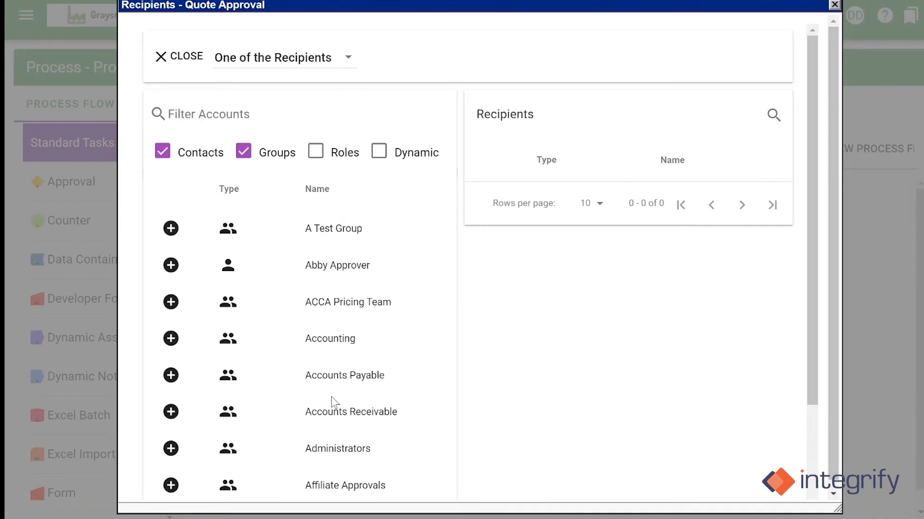
pyautogui.click(171, 338)
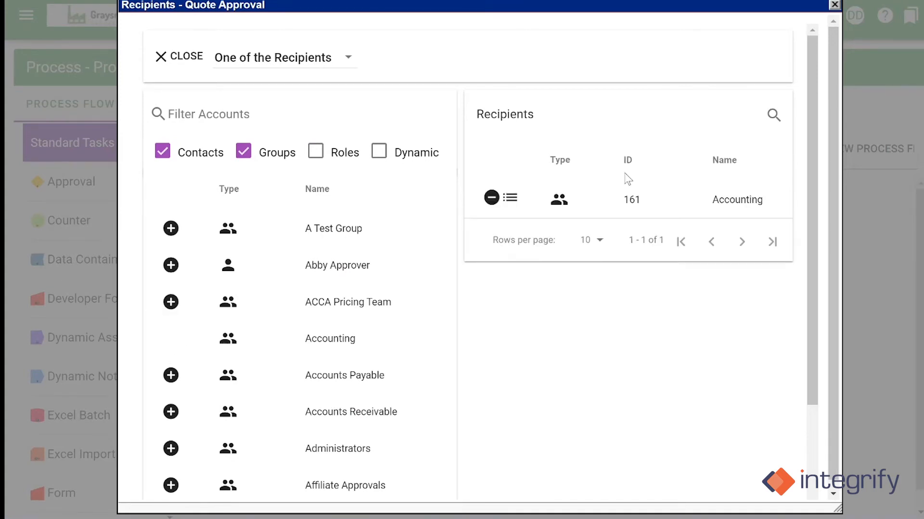
pyautogui.click(834, 5)
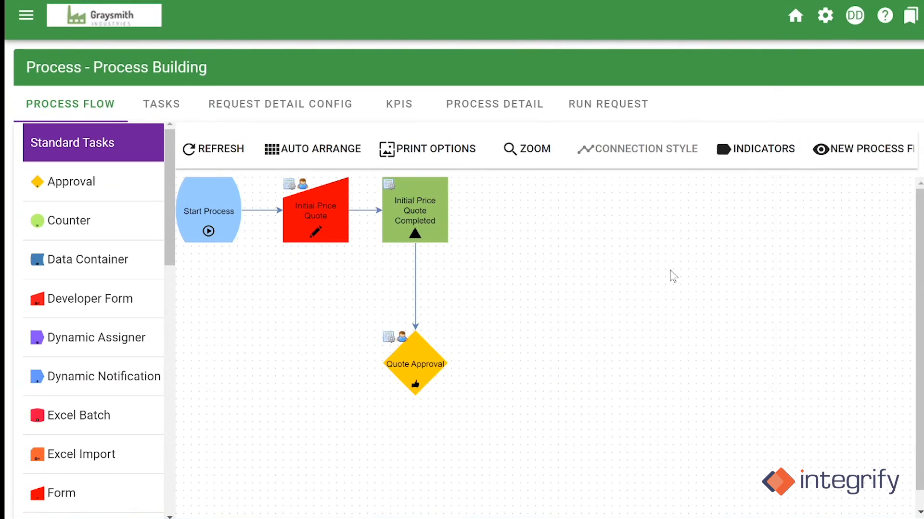
# - Auto-arrange the flow into a Horizontal layout and confirm with YES
pyautogui.click(313, 210)
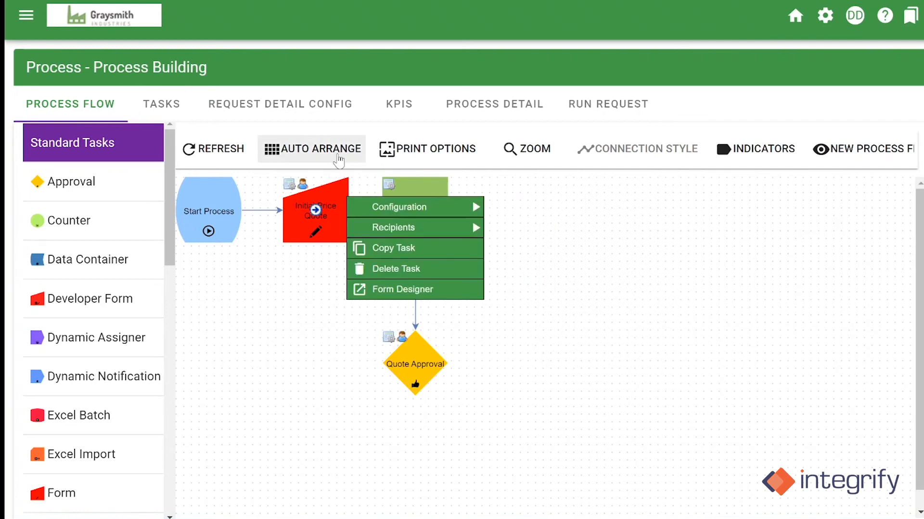
pyautogui.click(339, 159)
pyautogui.click(397, 222)
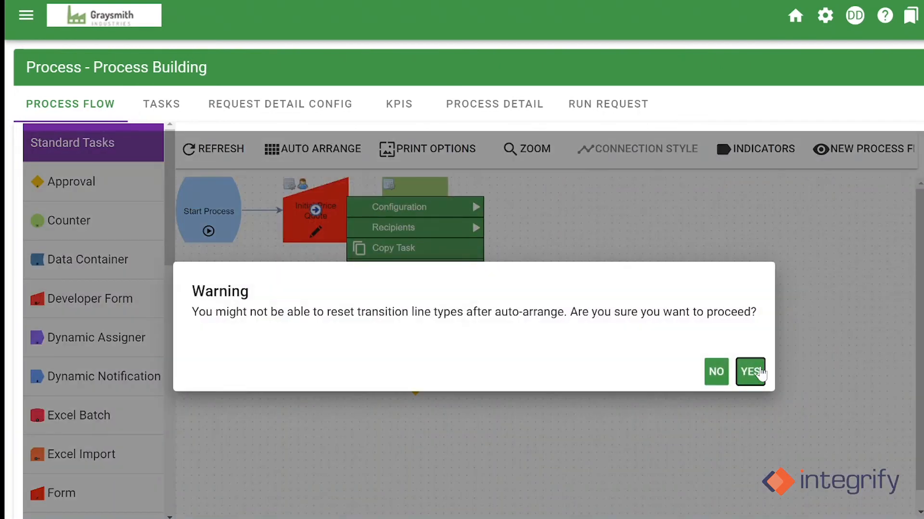
pyautogui.click(745, 371)
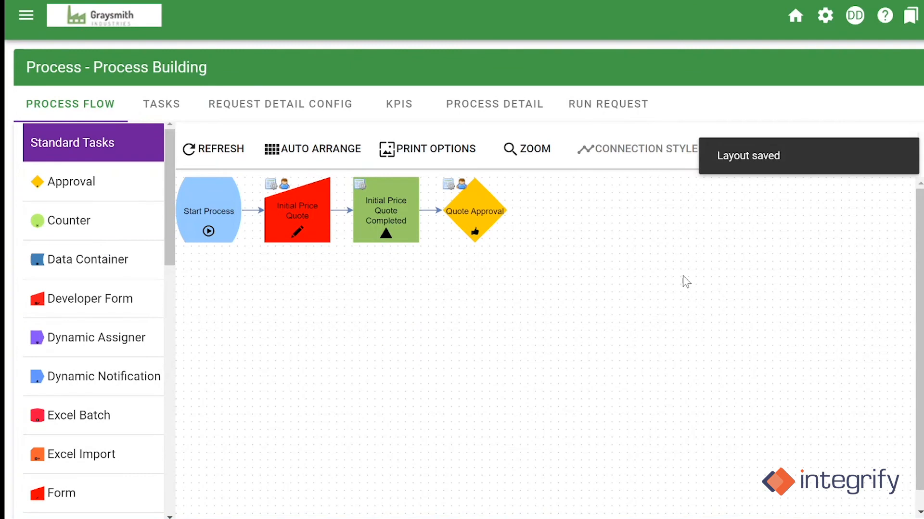
pyautogui.click(454, 234)
pyautogui.click(436, 212)
pyautogui.rightClick(413, 203)
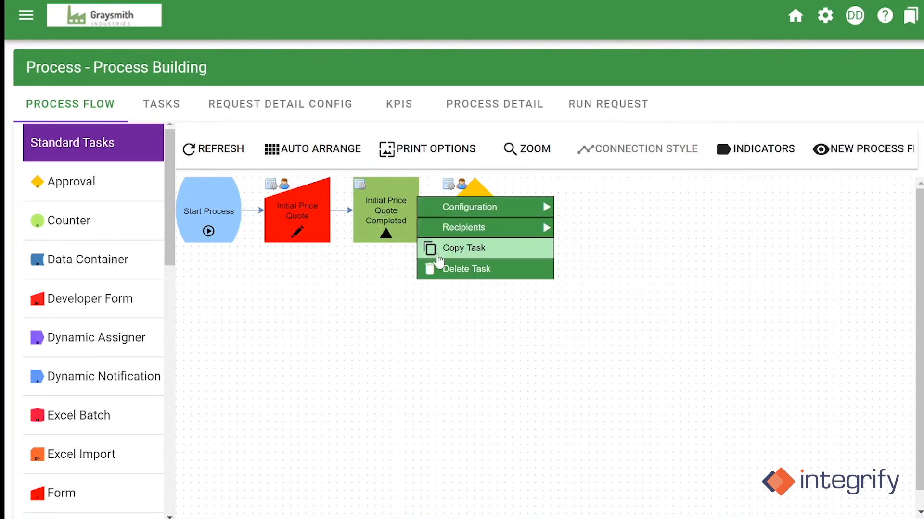
pyautogui.click(350, 347)
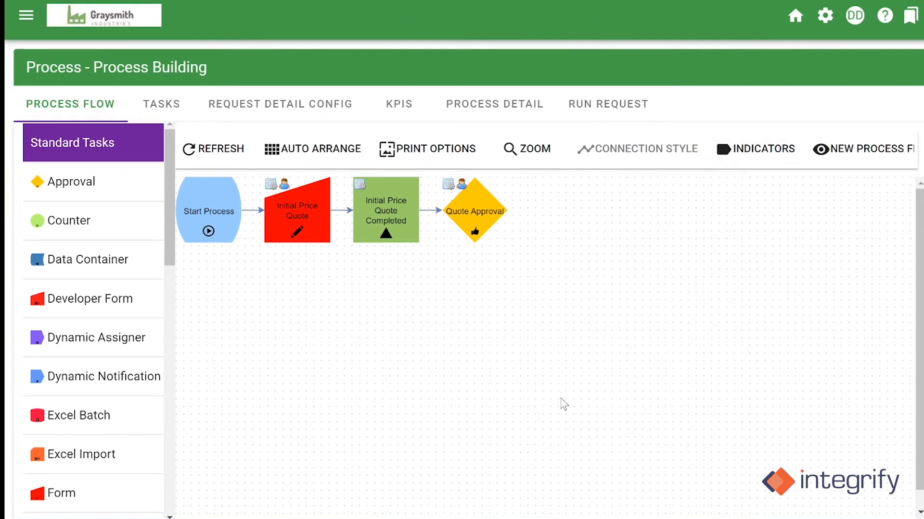
pyautogui.scroll(-4, 76, 370)
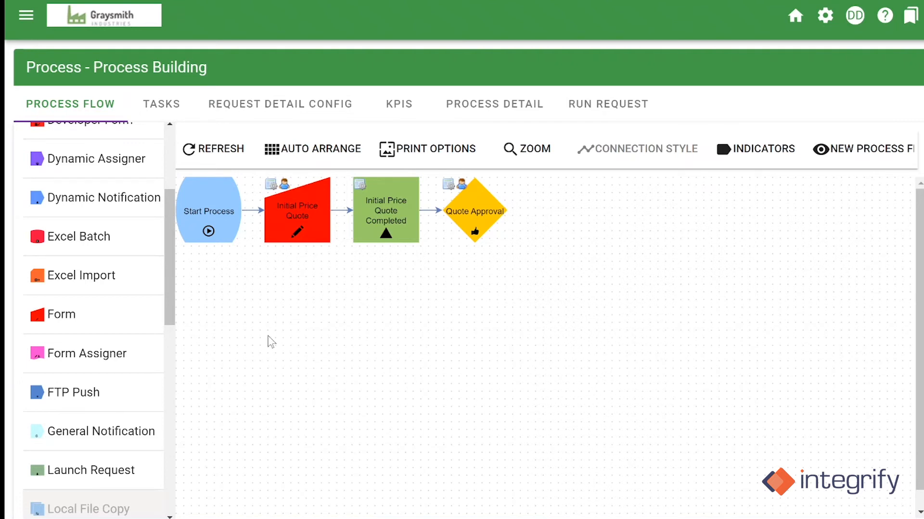
# - Attach milestones Approved, Deny and Need more Information to Quote Approval, separating overlapping ones
pyautogui.scroll(3, 113, 363)
pyautogui.scroll(-8, 114, 308)
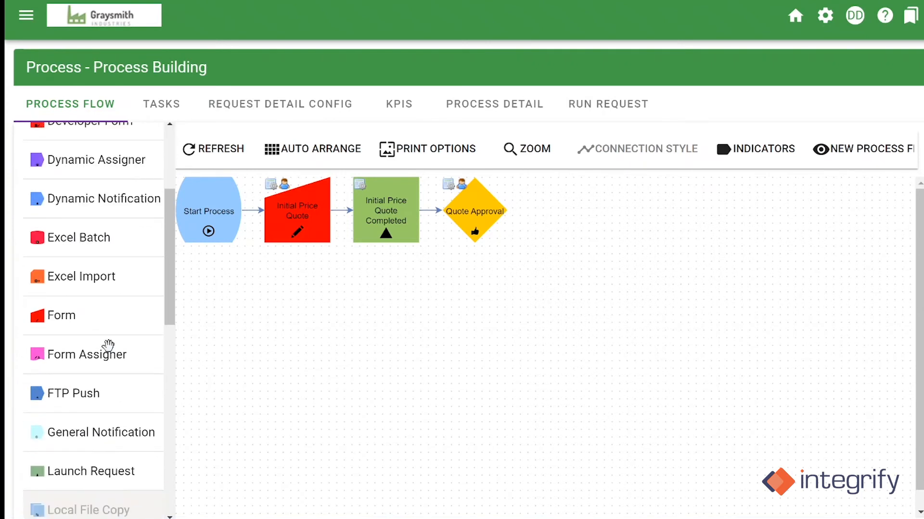
pyautogui.moveTo(107, 329); pyautogui.dragTo(493, 208)
pyautogui.write('Approved')
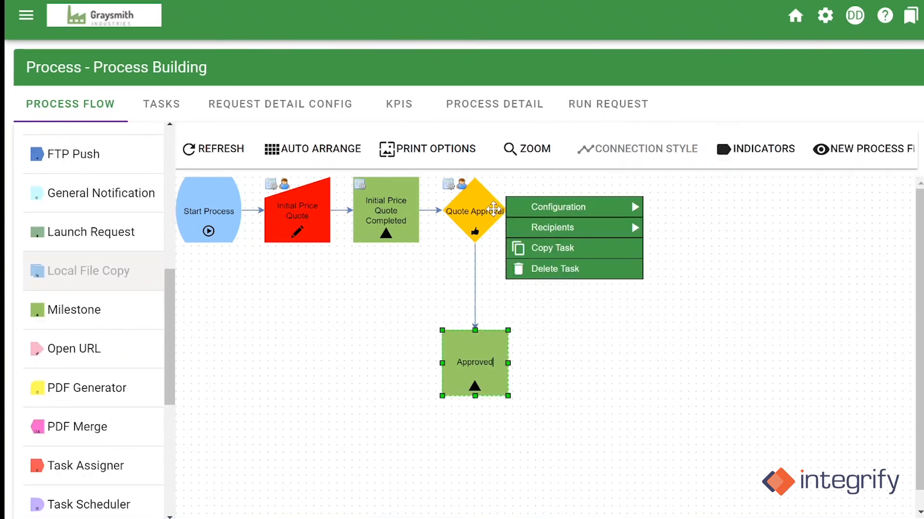
pyautogui.click(549, 370)
pyautogui.moveTo(53, 303); pyautogui.dragTo(449, 203)
pyautogui.write('Deny')
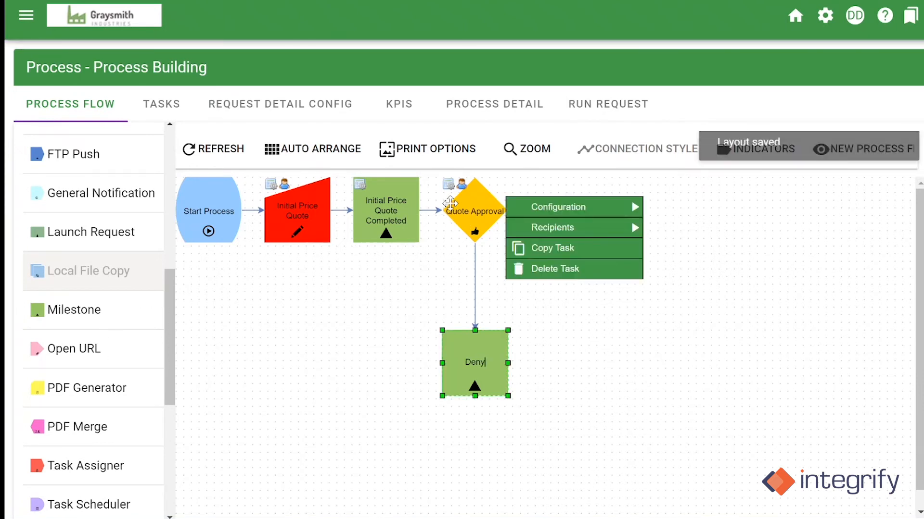
pyautogui.click(416, 314)
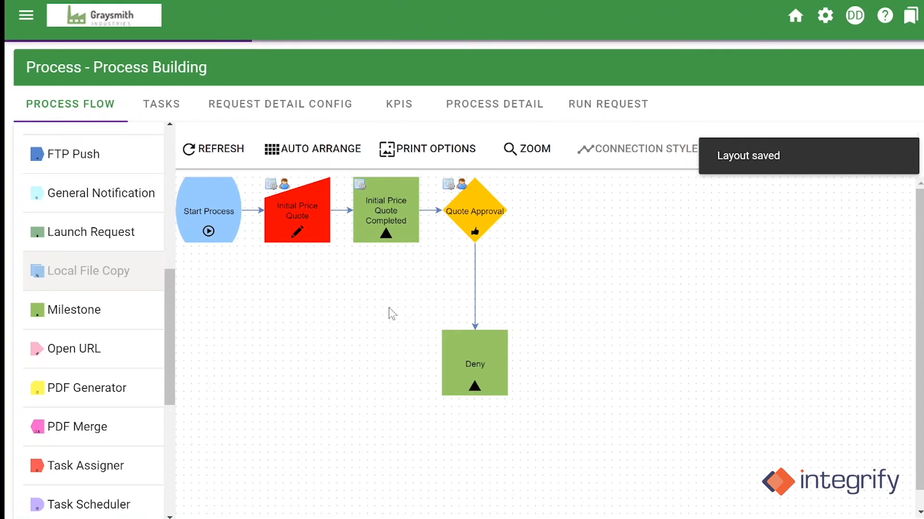
pyautogui.moveTo(130, 310); pyautogui.dragTo(488, 222)
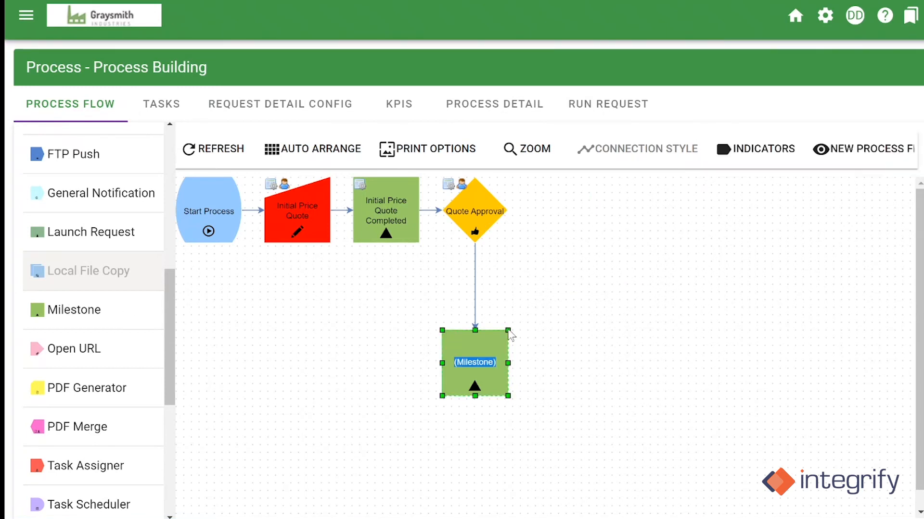
pyautogui.write('Need more ')
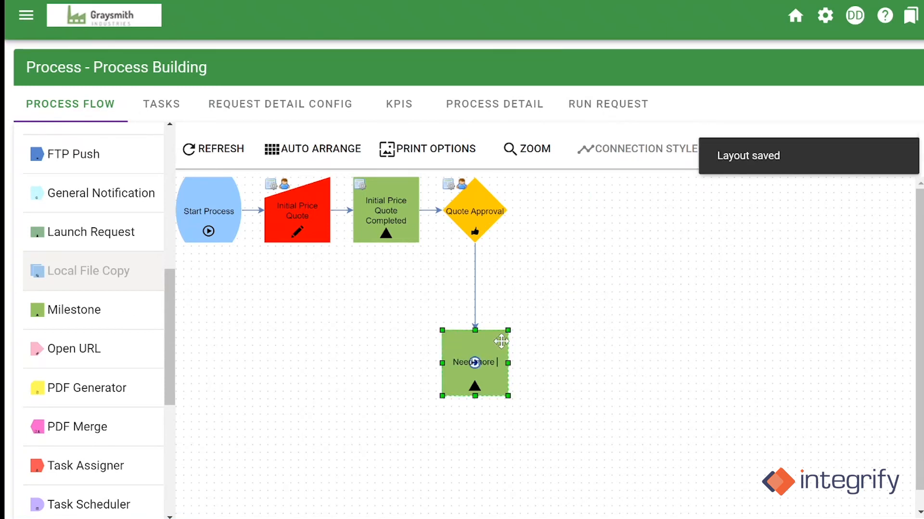
pyautogui.write('Inf')
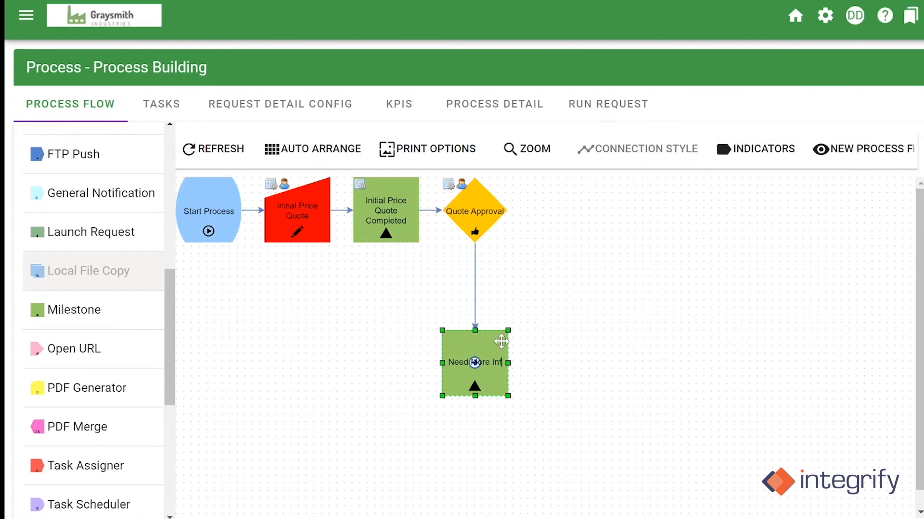
pyautogui.write('ormation')
pyautogui.click(579, 331)
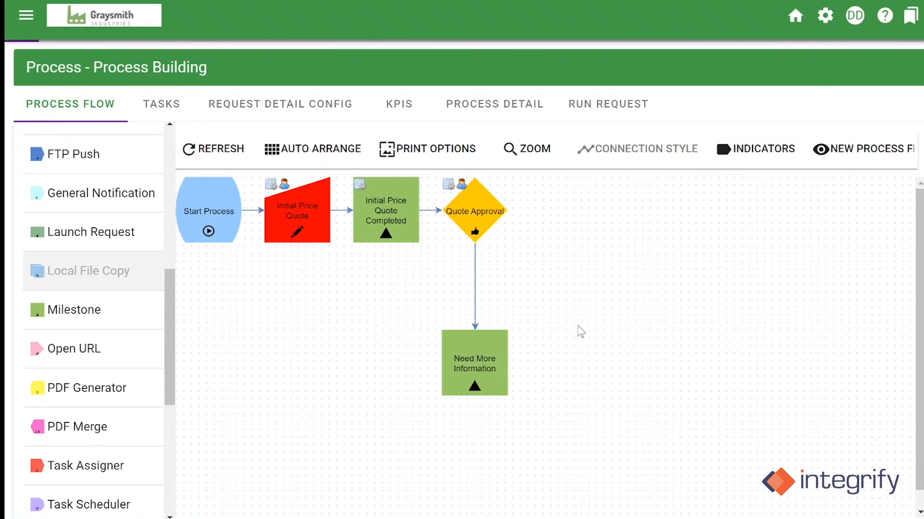
pyautogui.moveTo(504, 344); pyautogui.dragTo(537, 337)
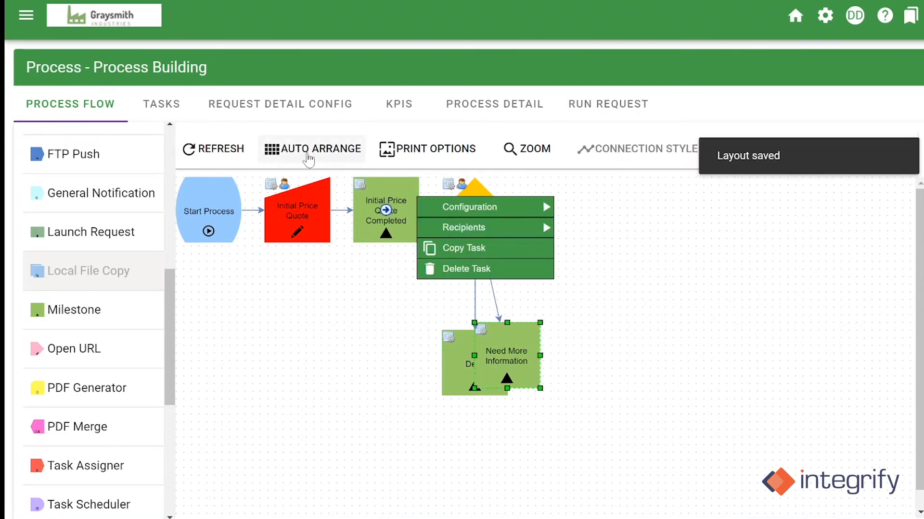
# - Apply the Horizontal auto-arrange layout and confirm the rearrangement with YES
pyautogui.click(308, 150)
pyautogui.click(363, 220)
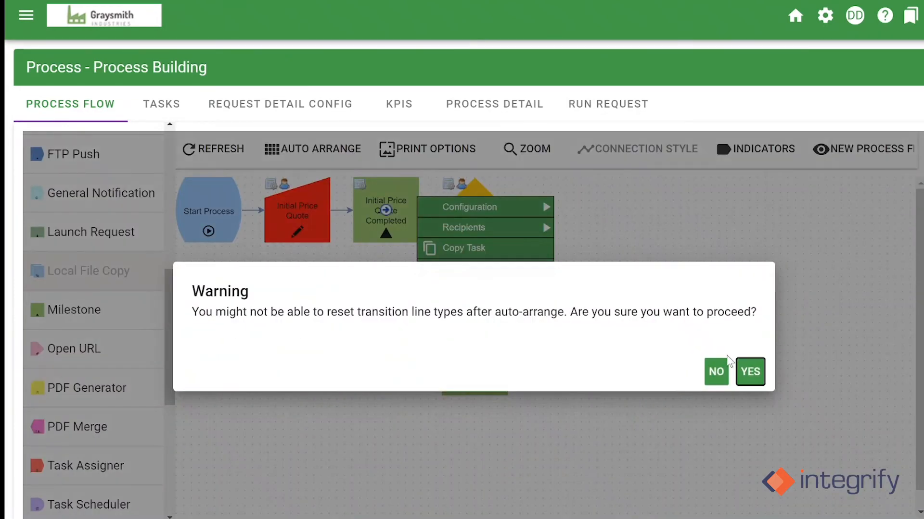
pyautogui.click(749, 374)
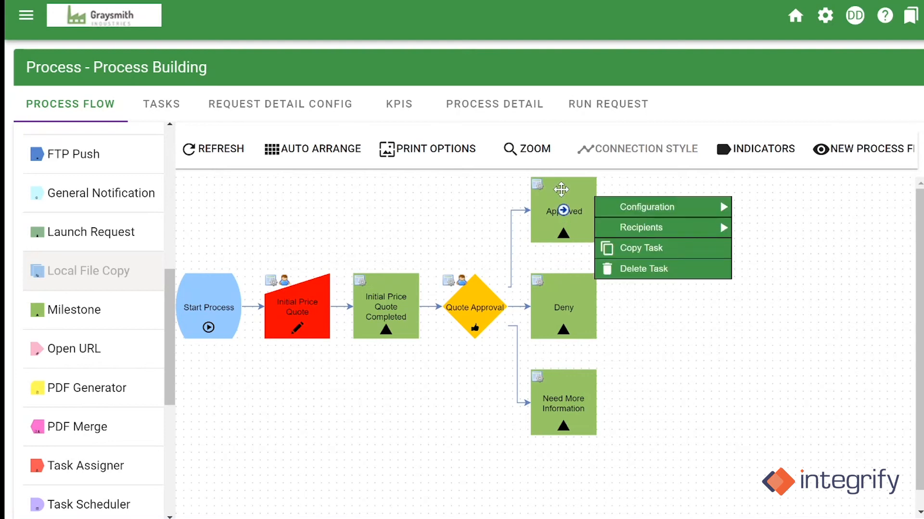
# - Add an Approved rule: Data from task Quote Approval with value Approve, then close
pyautogui.click(572, 202)
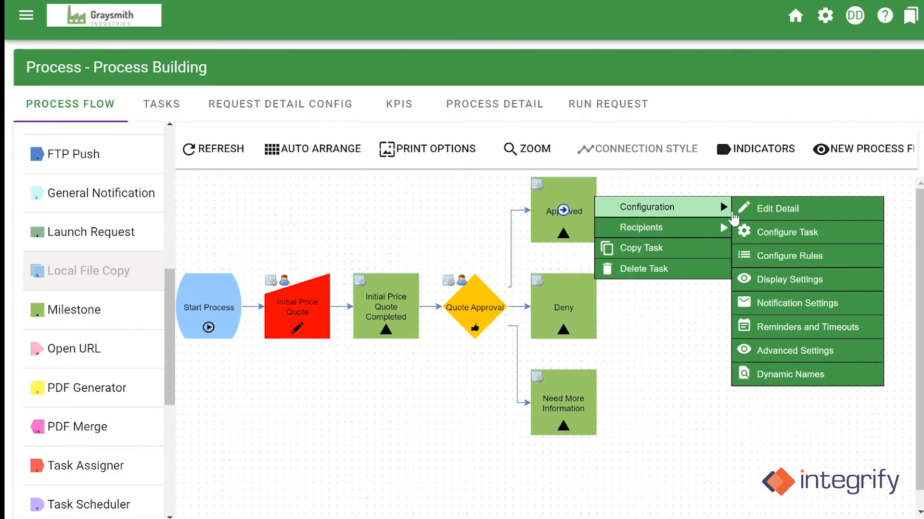
pyautogui.click(796, 270)
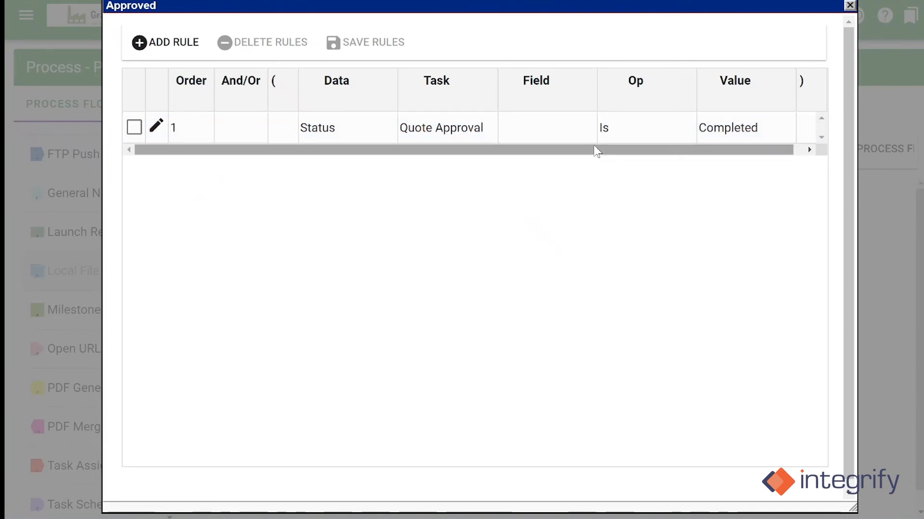
pyautogui.click(196, 56)
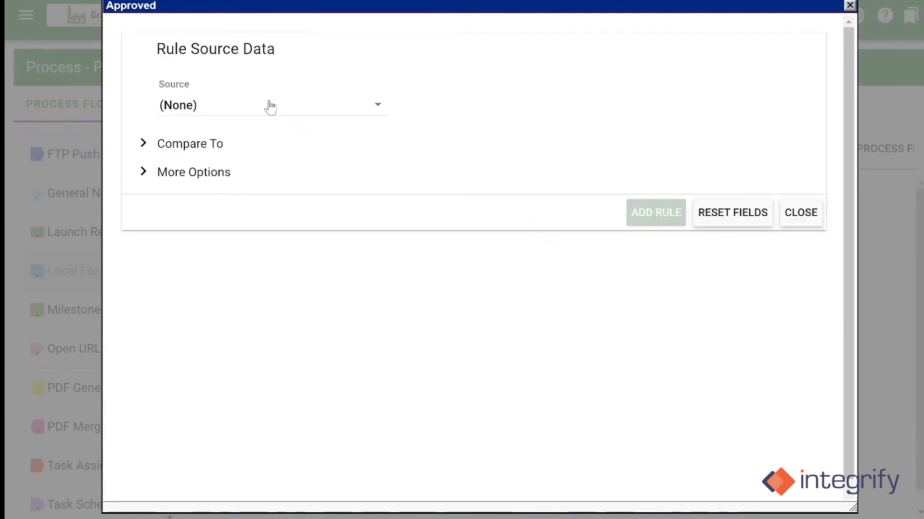
pyautogui.click(271, 106)
pyautogui.click(255, 259)
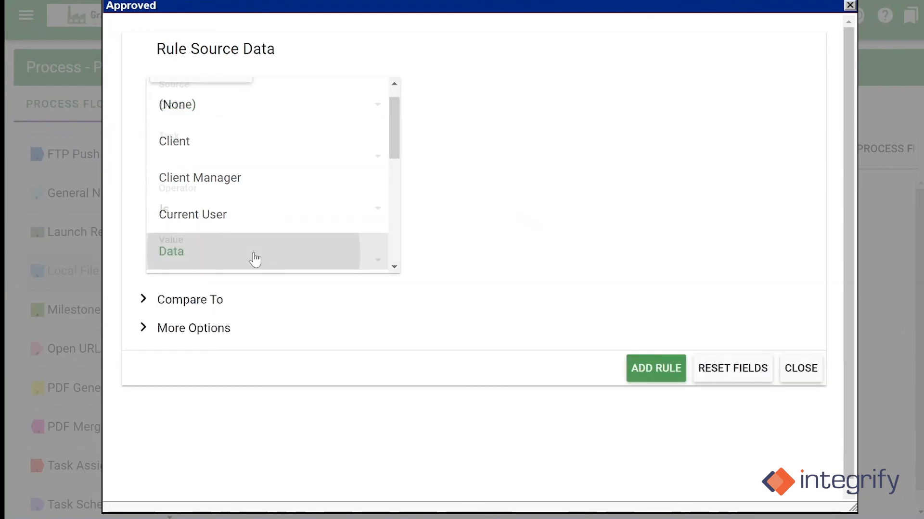
pyautogui.click(252, 165)
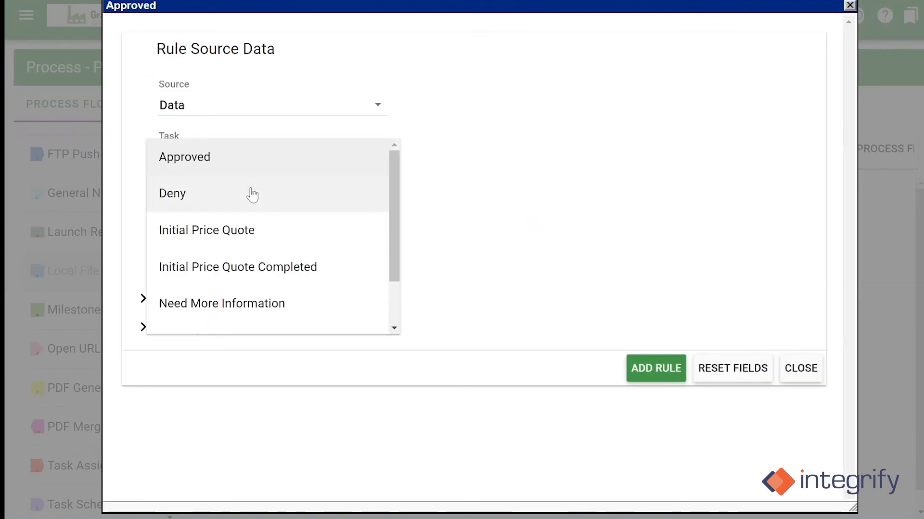
pyautogui.scroll(-2, 251, 286)
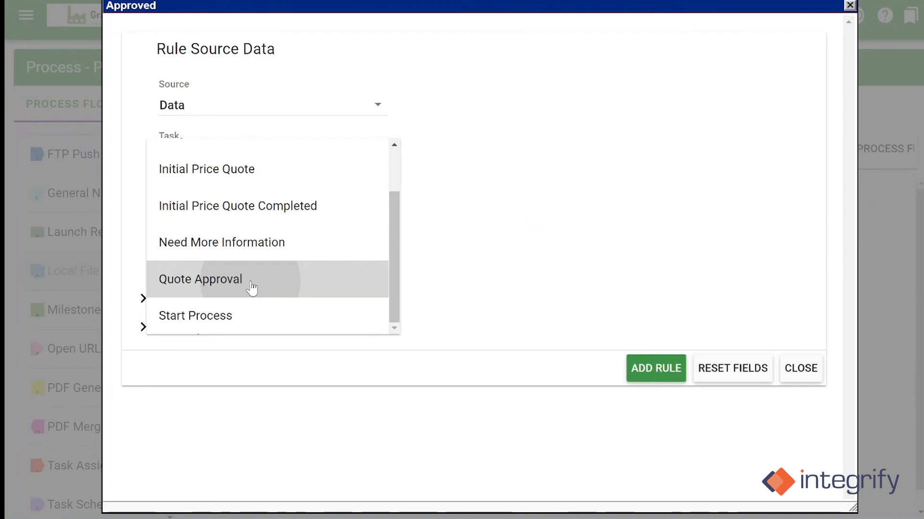
pyautogui.click(250, 280)
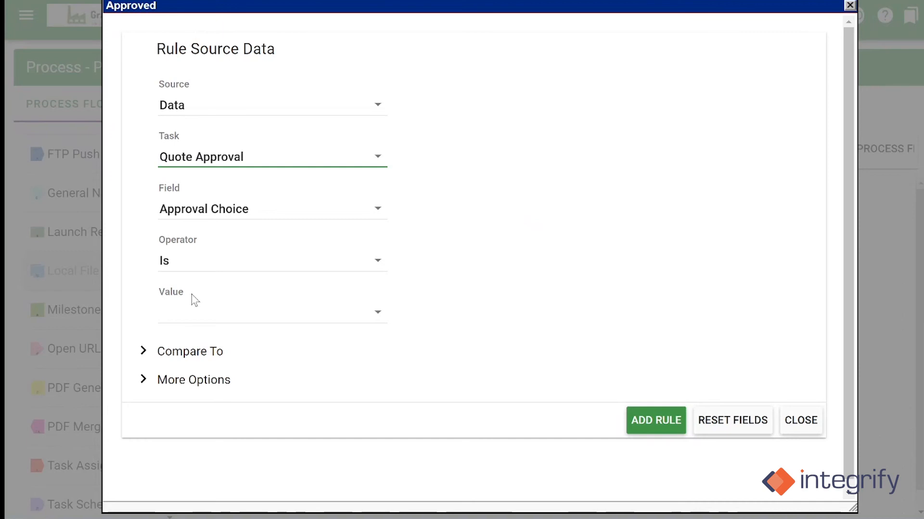
pyautogui.click(200, 316)
pyautogui.click(204, 325)
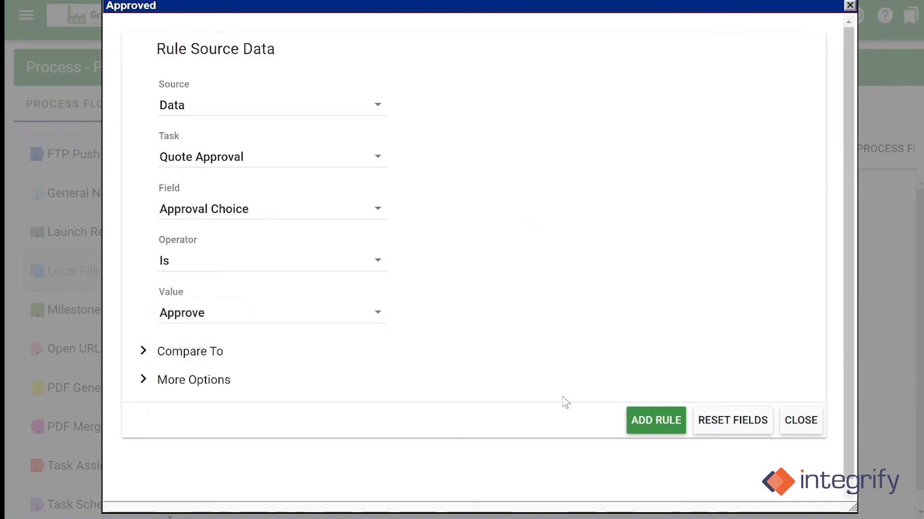
pyautogui.click(656, 433)
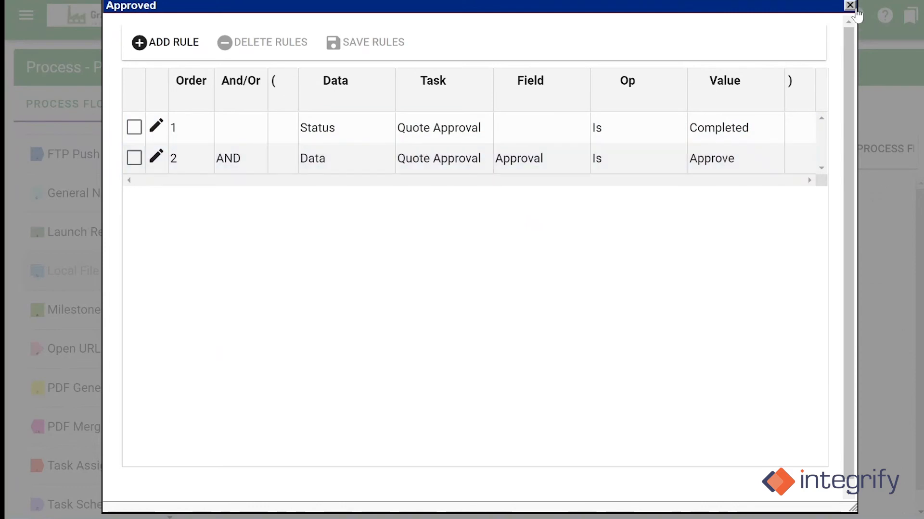
pyautogui.click(855, 9)
# - Start a new Data-sourced routing rule on the Deny milestone
pyautogui.click(563, 308)
pyautogui.moveTo(640, 301)
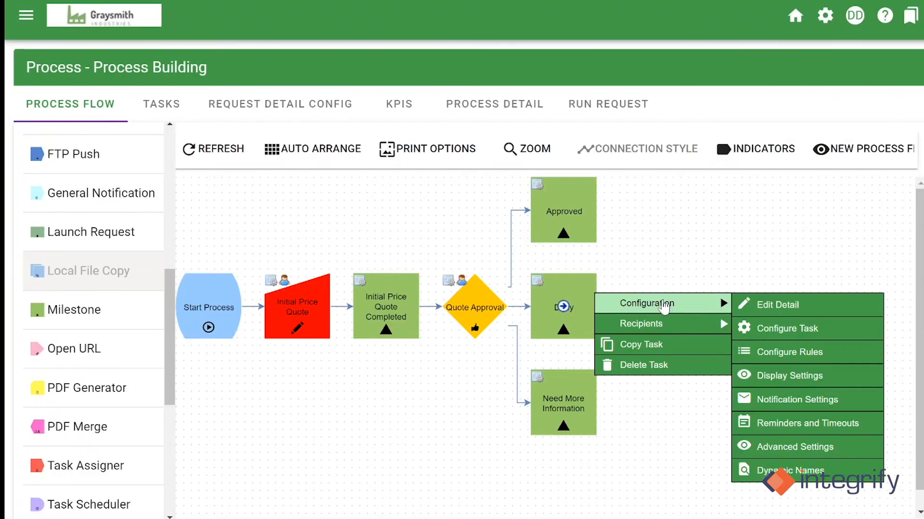
pyautogui.click(794, 350)
pyautogui.click(186, 43)
pyautogui.click(214, 105)
pyautogui.click(238, 240)
pyautogui.click(232, 154)
# - Make the rule check task Quote Approval for value Deny, save it, and close
pyautogui.scroll(-2, 235, 231)
pyautogui.click(244, 270)
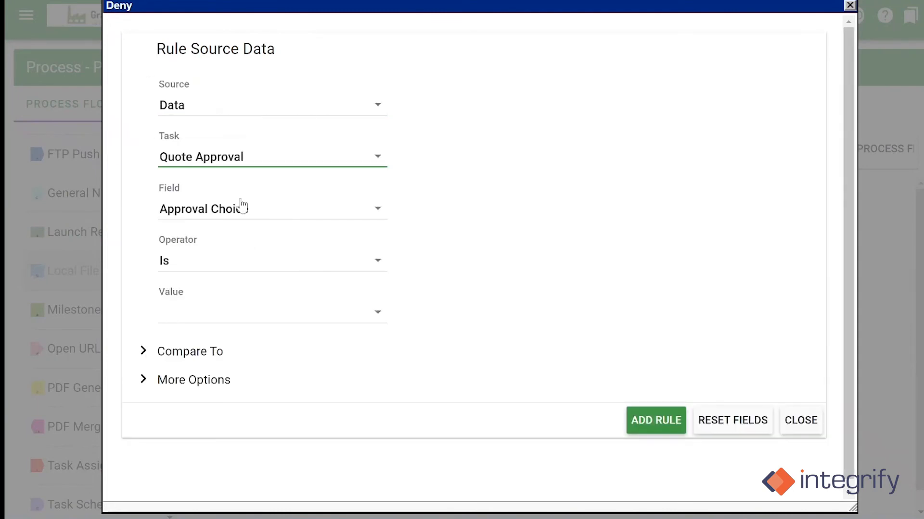
pyautogui.click(239, 318)
pyautogui.click(245, 364)
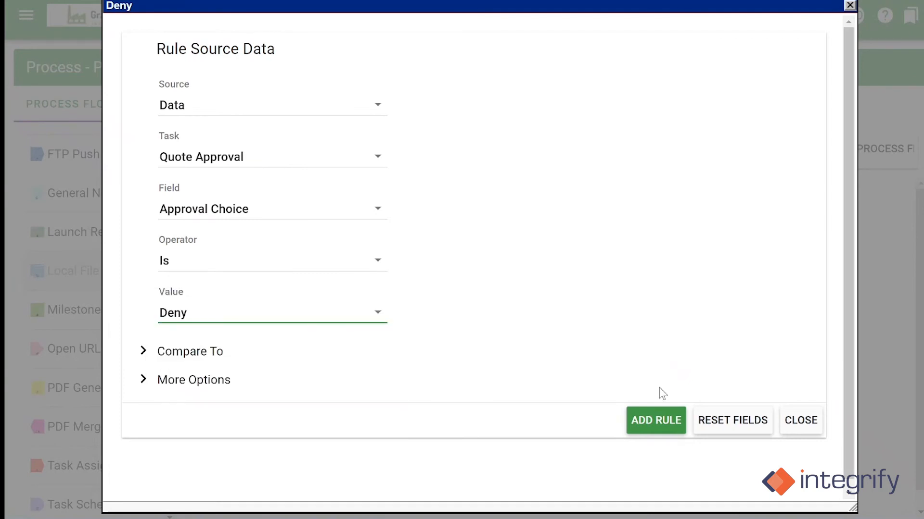
pyautogui.click(662, 419)
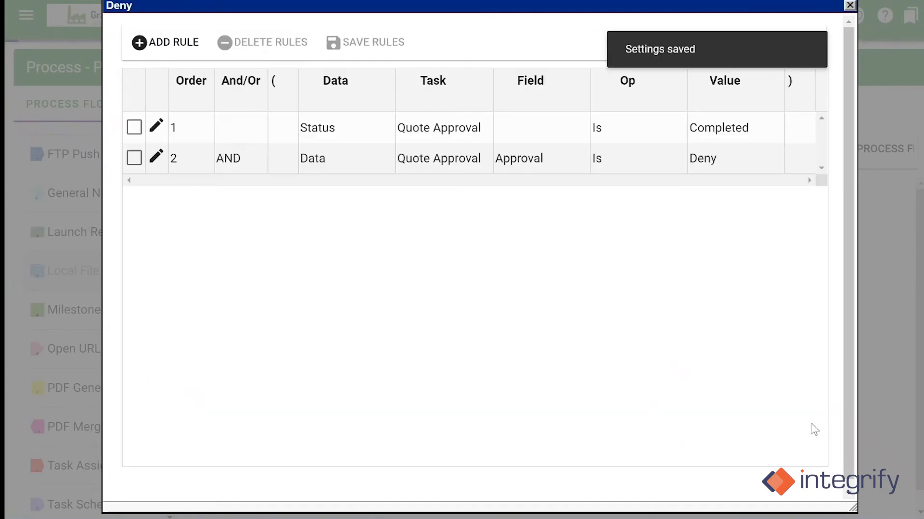
pyautogui.click(849, 5)
pyautogui.rightClick(565, 400)
# - Add a Data rule: Quote Approval's Approval is Need More Information; save and close
pyautogui.moveTo(647, 399)
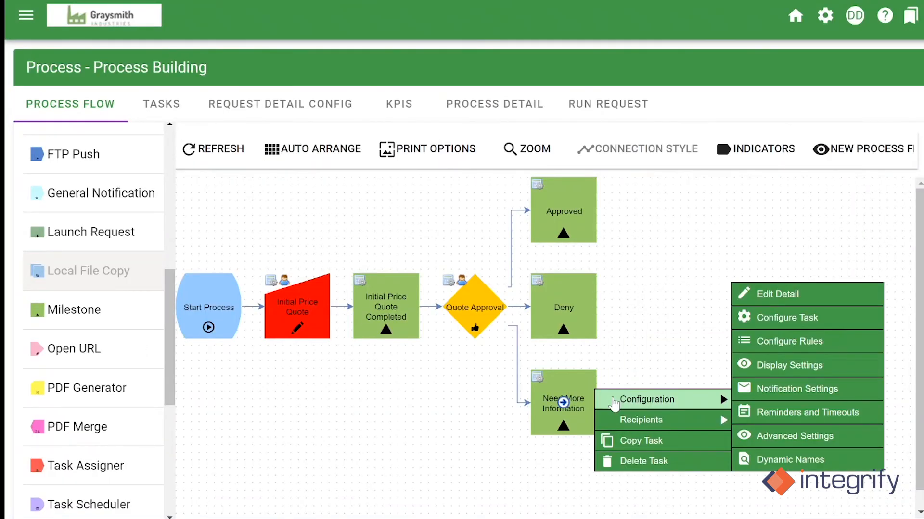
pyautogui.click(759, 346)
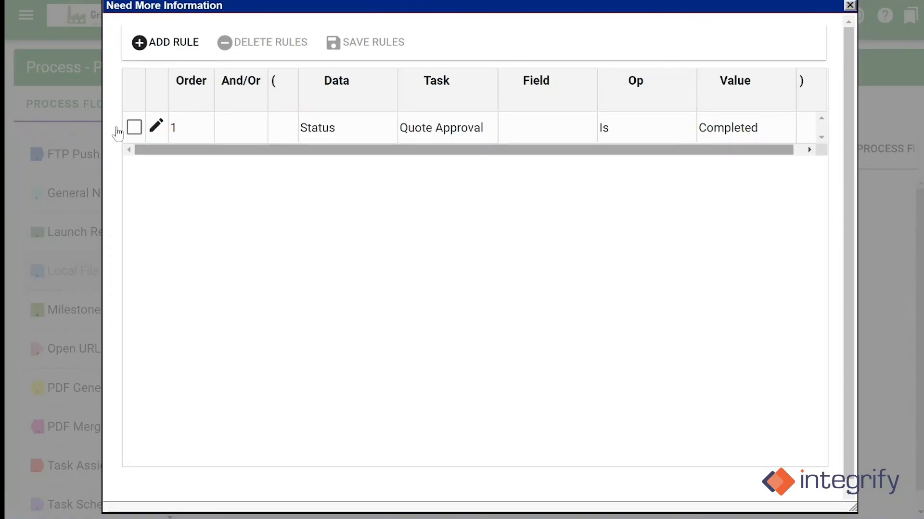
pyautogui.click(144, 43)
pyautogui.click(186, 252)
pyautogui.click(216, 161)
pyautogui.scroll(-2, 238, 282)
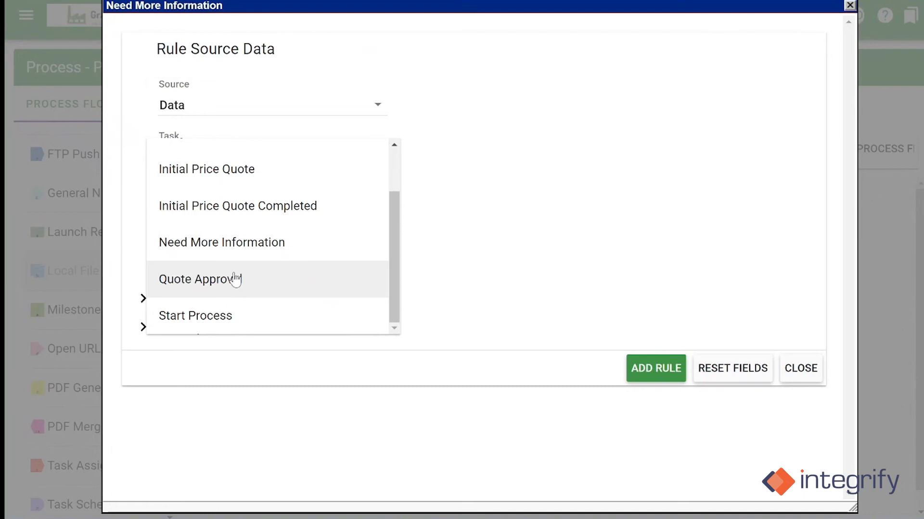
pyautogui.click(238, 276)
pyautogui.click(232, 314)
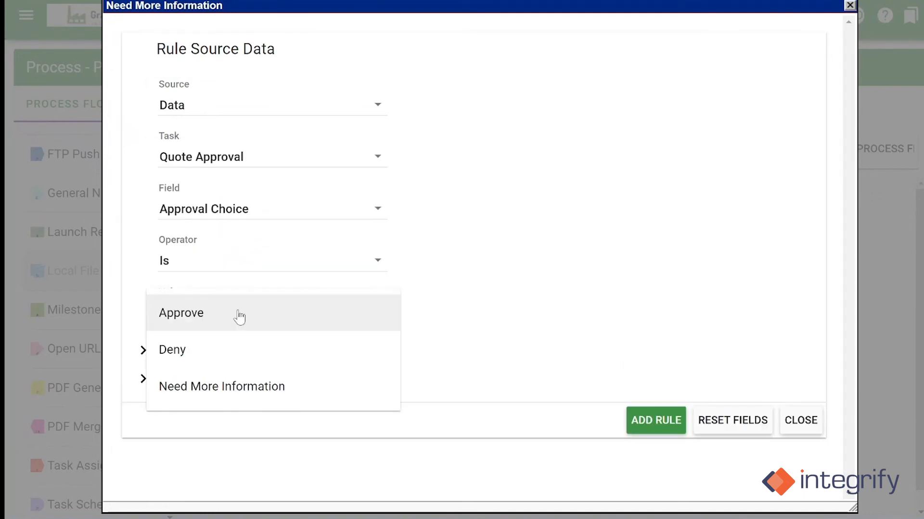
pyautogui.click(223, 386)
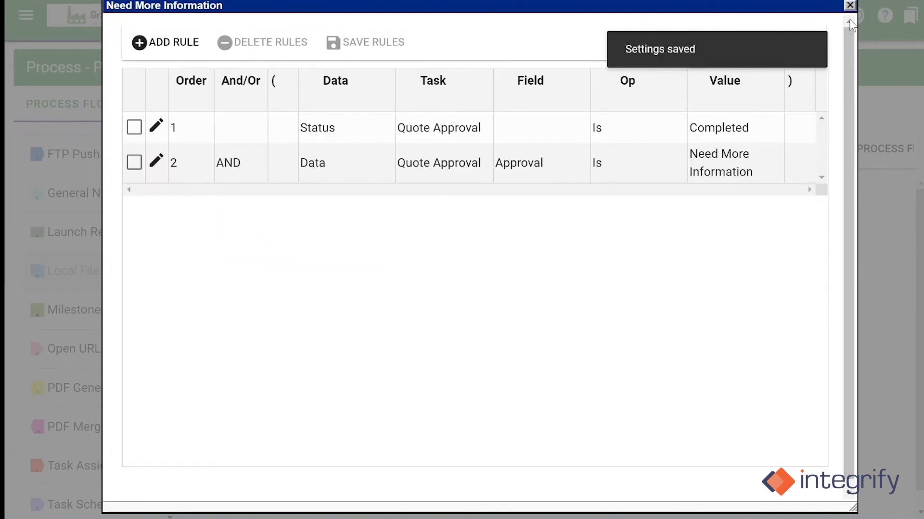
pyautogui.click(849, 6)
pyautogui.click(854, 15)
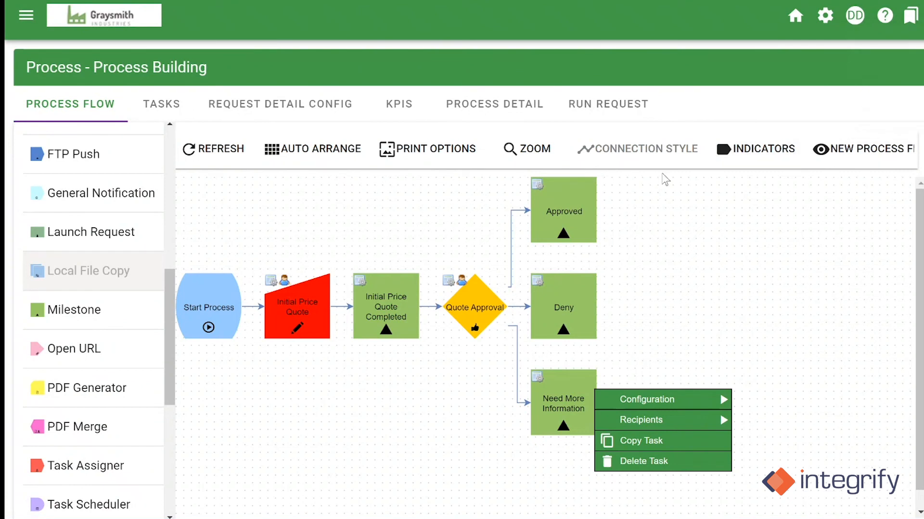
pyautogui.rightClick(563, 210)
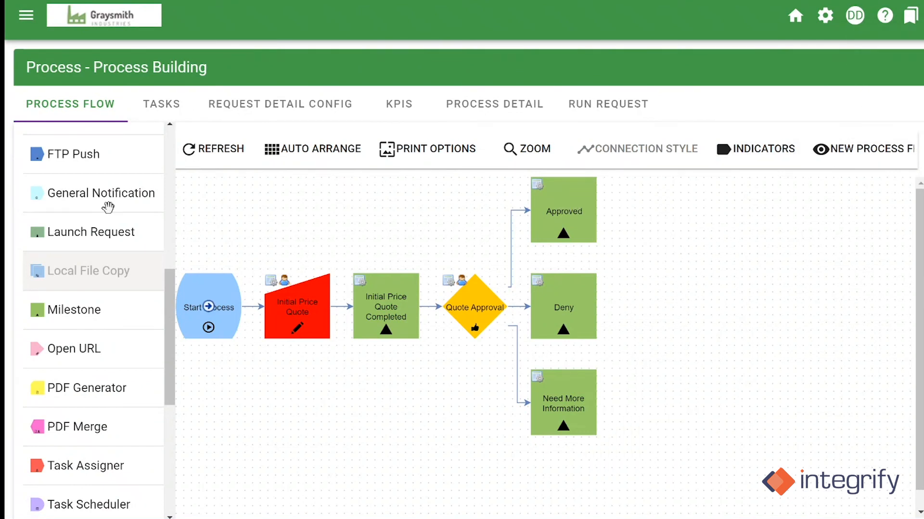
# - Place a General Notification named 'Notify CEO' beside the Approved milestone
pyautogui.moveTo(109, 205); pyautogui.dragTo(594, 231)
pyautogui.write('No')
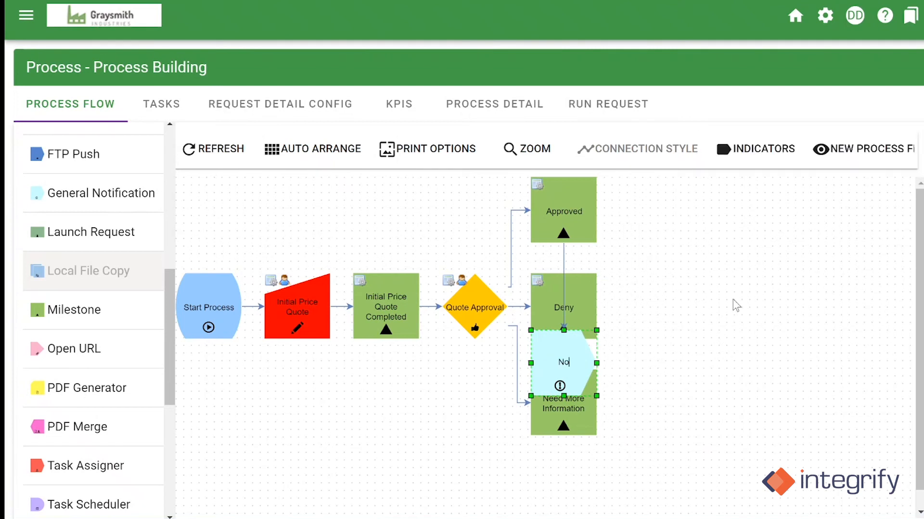
pyautogui.write('tify CEO')
pyautogui.click(732, 299)
pyautogui.moveTo(586, 354); pyautogui.dragTo(679, 195)
pyautogui.click(709, 330)
pyautogui.moveTo(688, 209)
pyautogui.moveTo(735, 232)
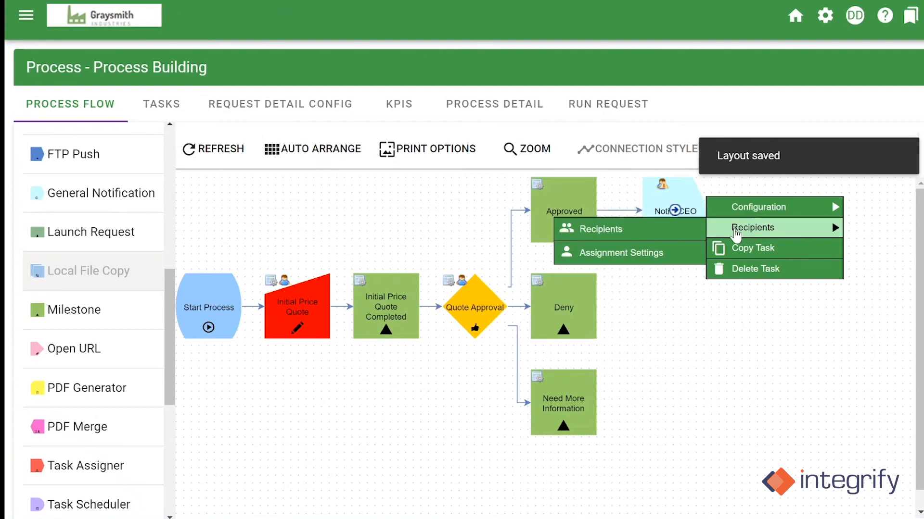
pyautogui.click(621, 229)
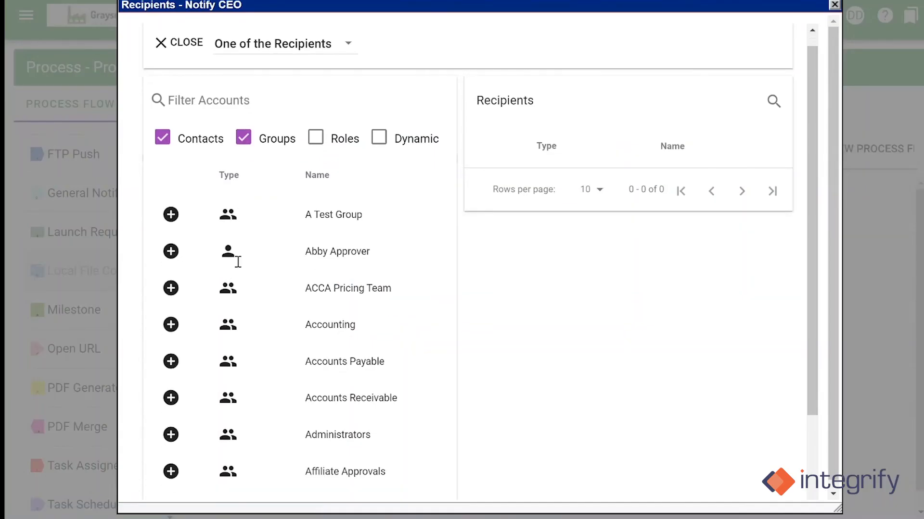
# - Add Accounts Receivable as the Notify CEO recipient and close the dialog
pyautogui.scroll(-3, 303, 429)
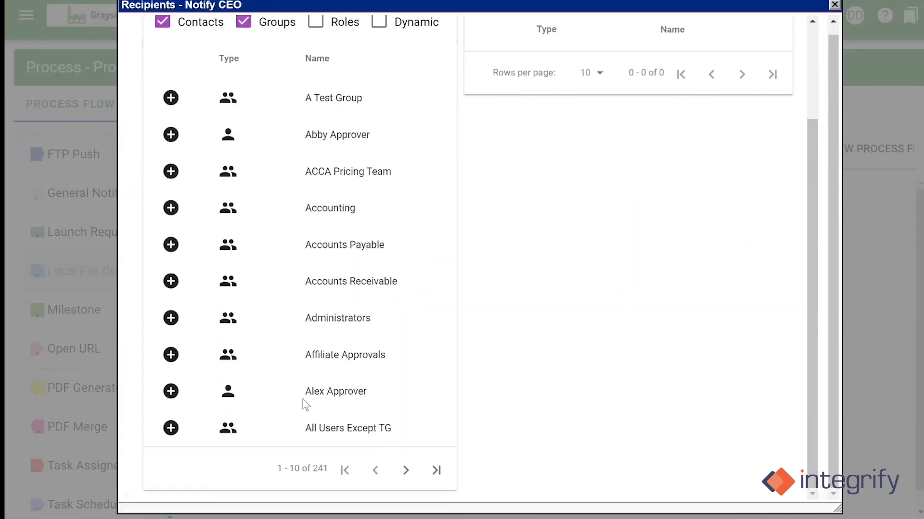
pyautogui.click(171, 281)
pyautogui.scroll(3, 677, 300)
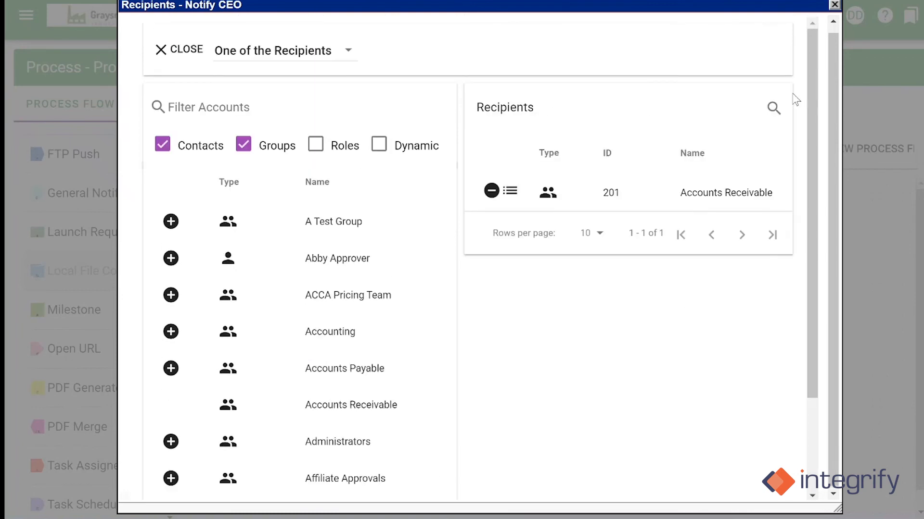
pyautogui.click(834, 5)
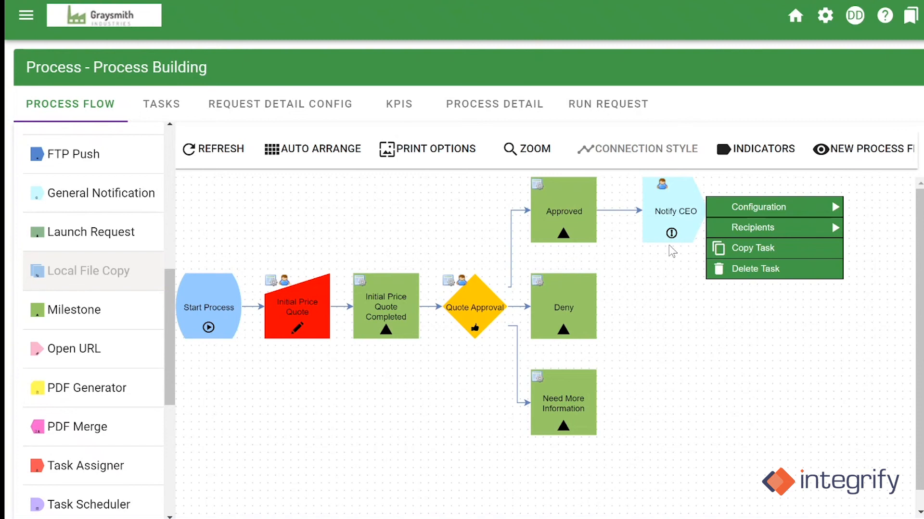
# - Enable 'When this task completes, the process will end' in Deny's details and save
pyautogui.moveTo(574, 210)
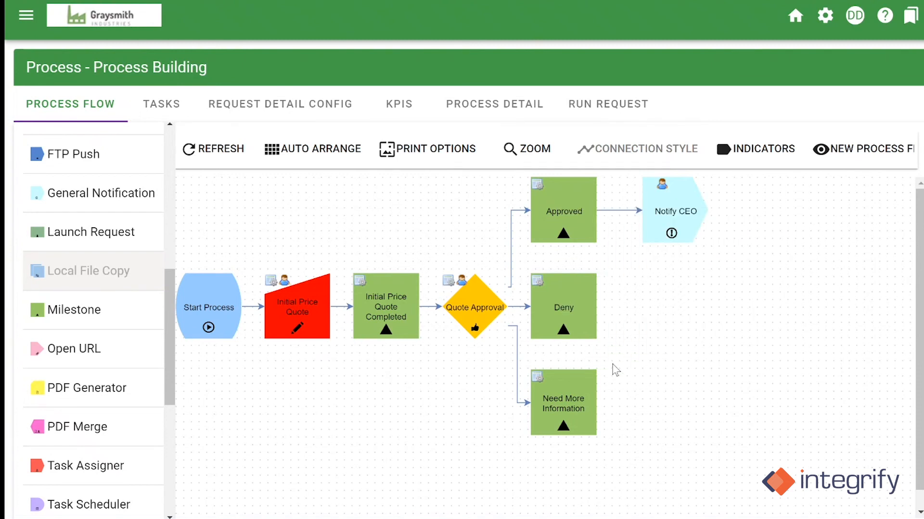
pyautogui.moveTo(585, 302)
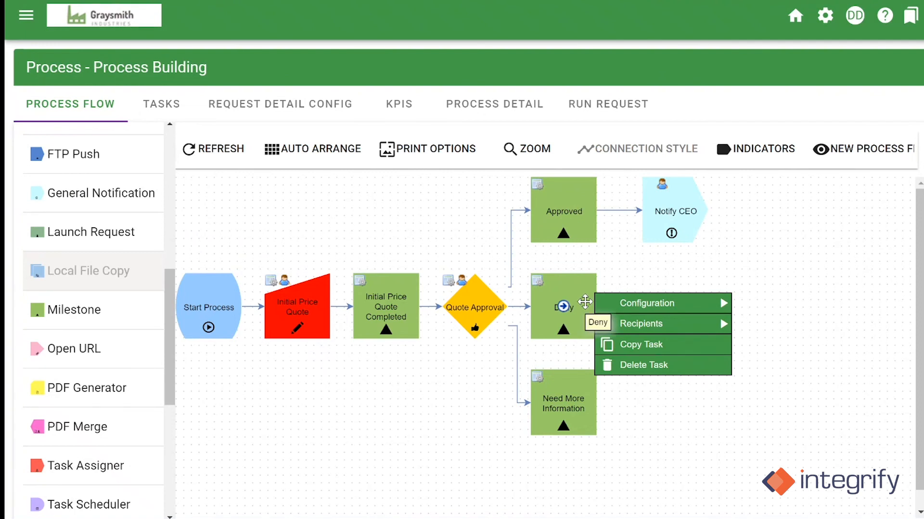
pyautogui.moveTo(611, 315)
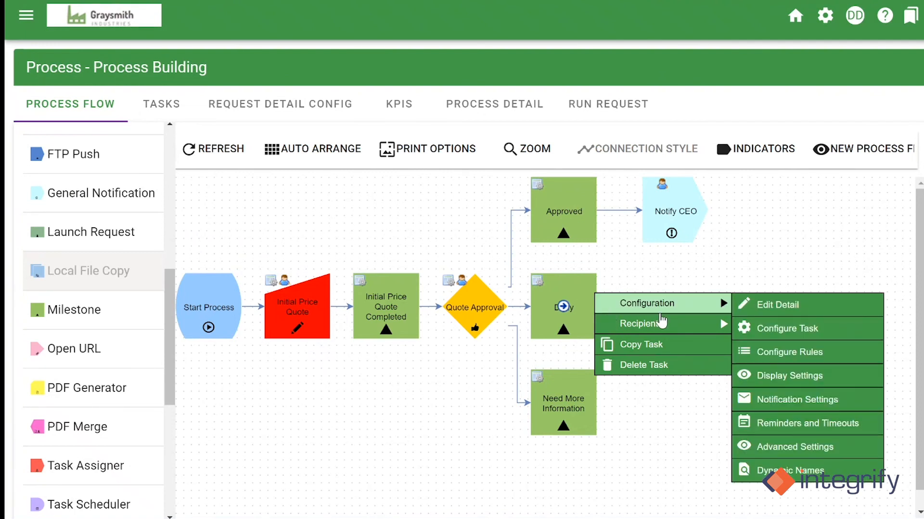
pyautogui.moveTo(649, 303)
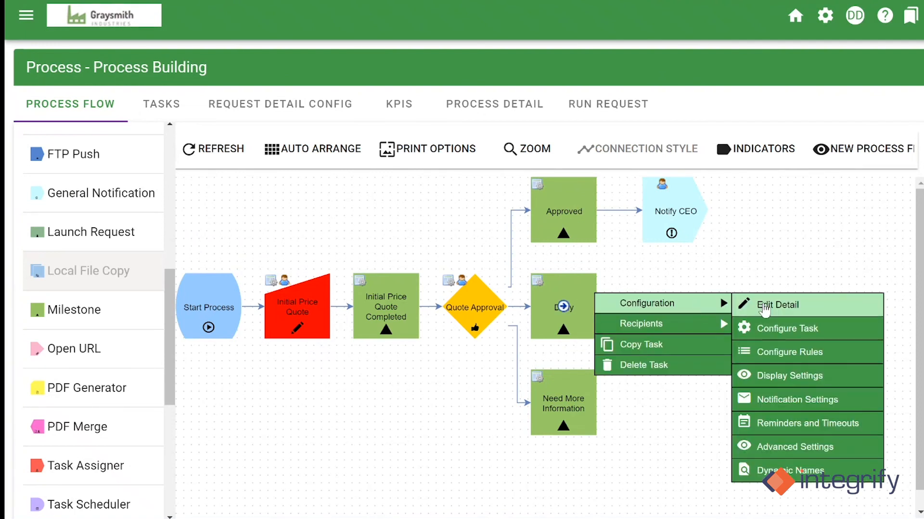
pyautogui.click(763, 303)
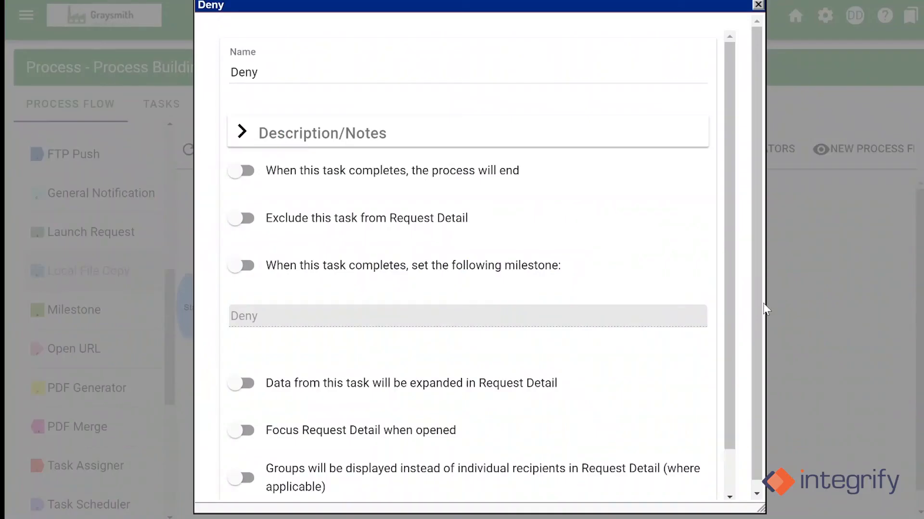
pyautogui.click(246, 175)
pyautogui.scroll(-2, 662, 466)
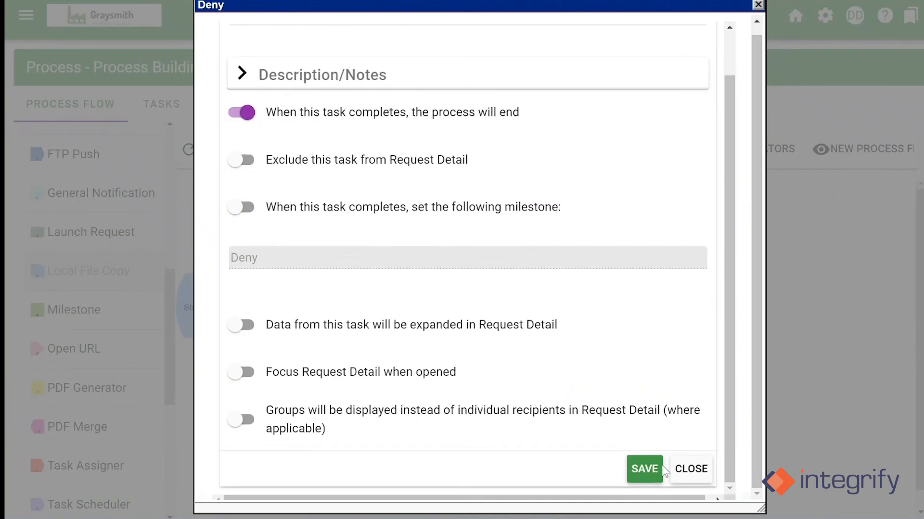
pyautogui.click(644, 471)
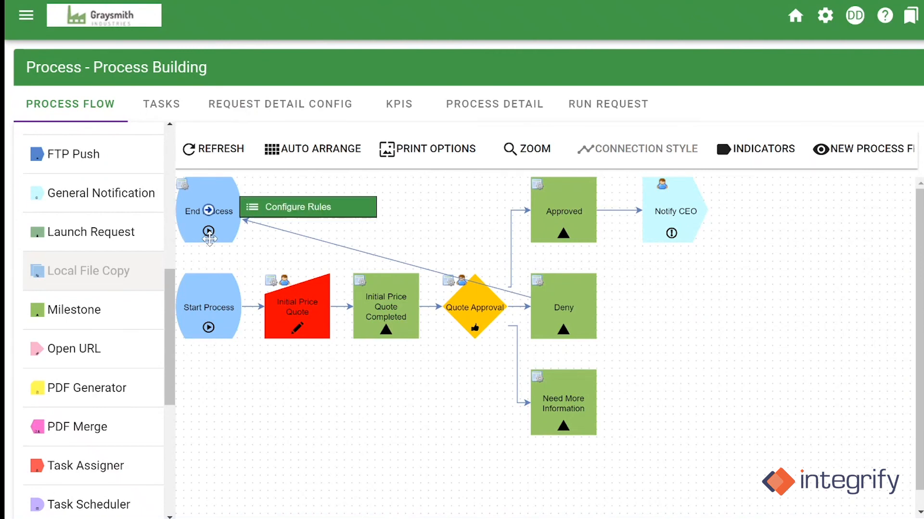
# - Auto-arrange the process flow horizontally
pyautogui.click(312, 148)
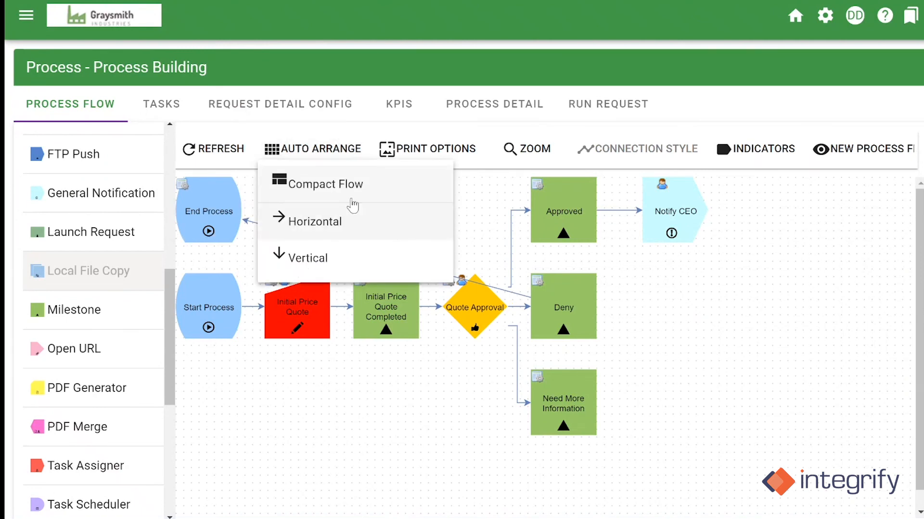
pyautogui.click(350, 217)
pyautogui.click(748, 371)
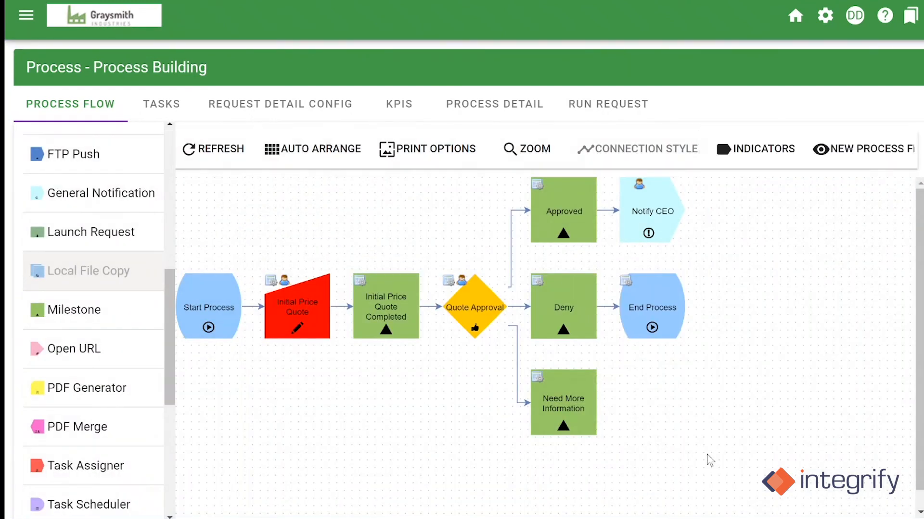
# - Connect Notify CEO to End Process and loop Need More Information back to Initial Price Quote
pyautogui.click(673, 197)
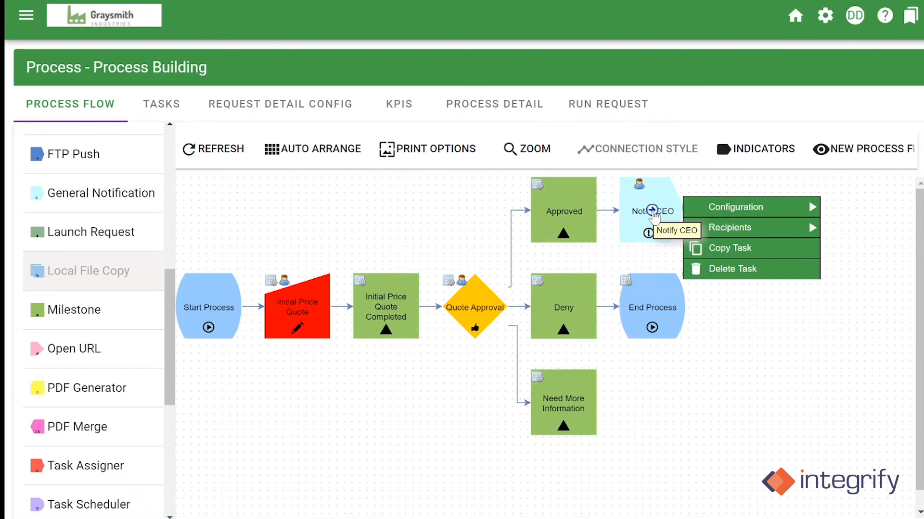
pyautogui.moveTo(653, 217); pyautogui.dragTo(653, 303)
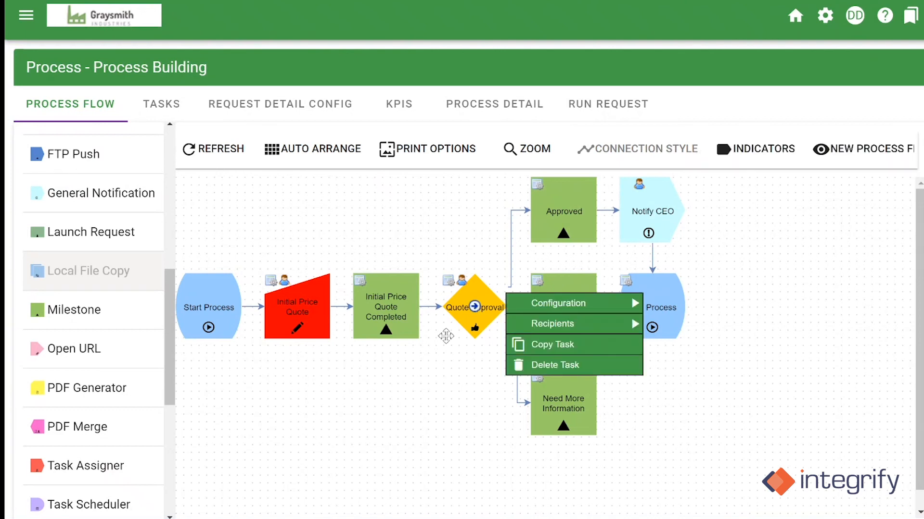
pyautogui.moveTo(554, 392)
pyautogui.moveTo(702, 397)
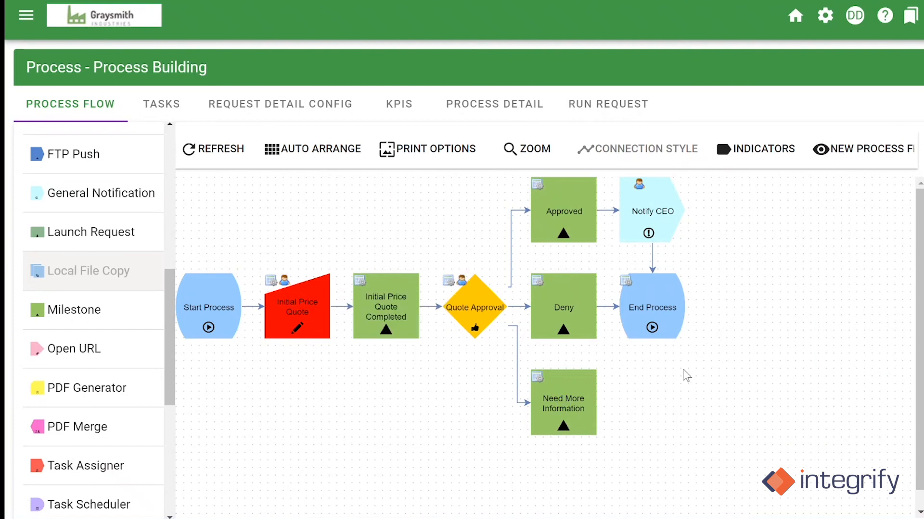
pyautogui.click(565, 404)
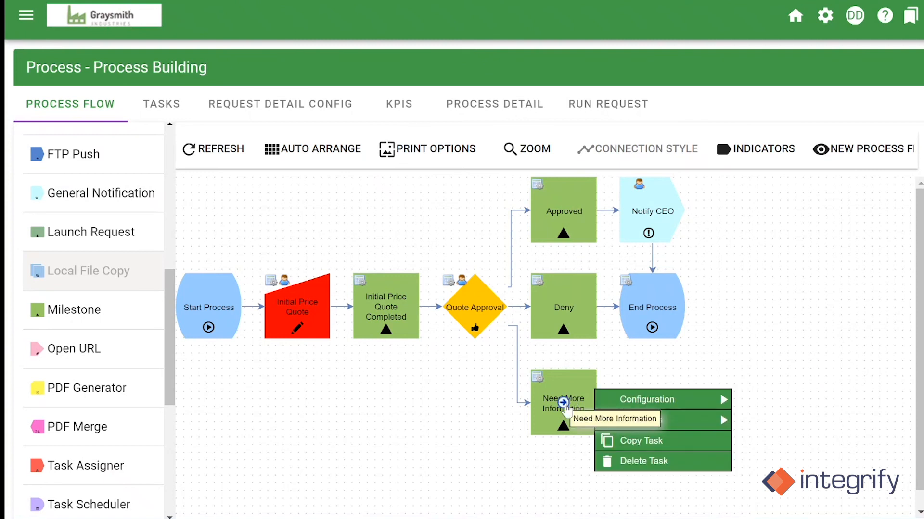
pyautogui.moveTo(562, 402); pyautogui.dragTo(282, 324)
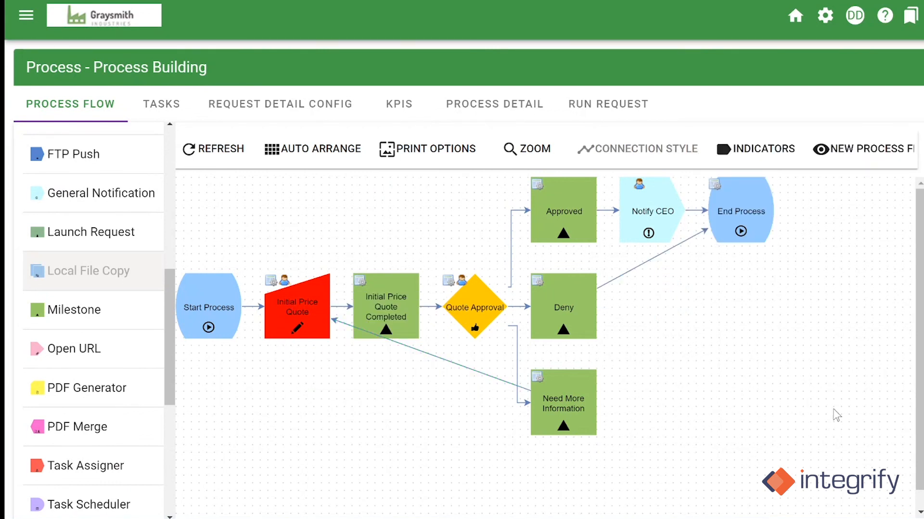
# - Set Initial Price Quote's second rule join to OR, save the rules and close them
pyautogui.click(319, 335)
pyautogui.moveTo(324, 303)
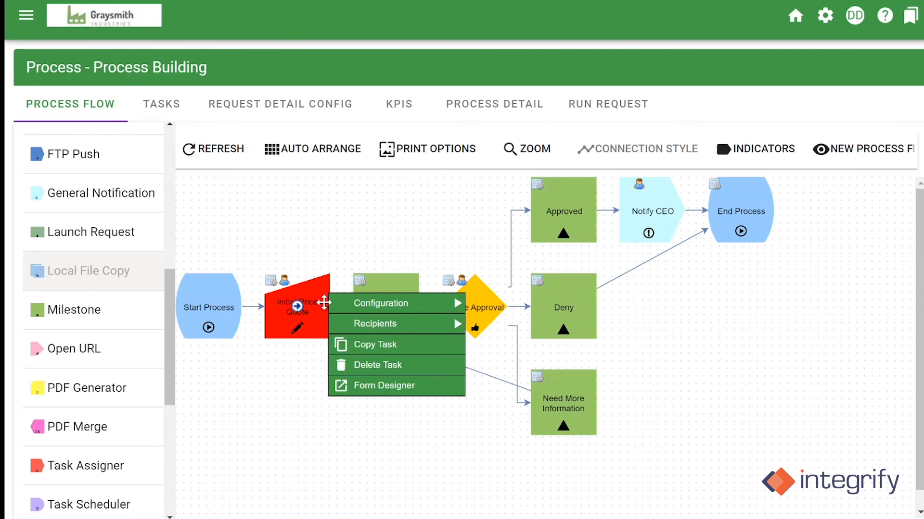
pyautogui.moveTo(380, 304)
pyautogui.click(554, 357)
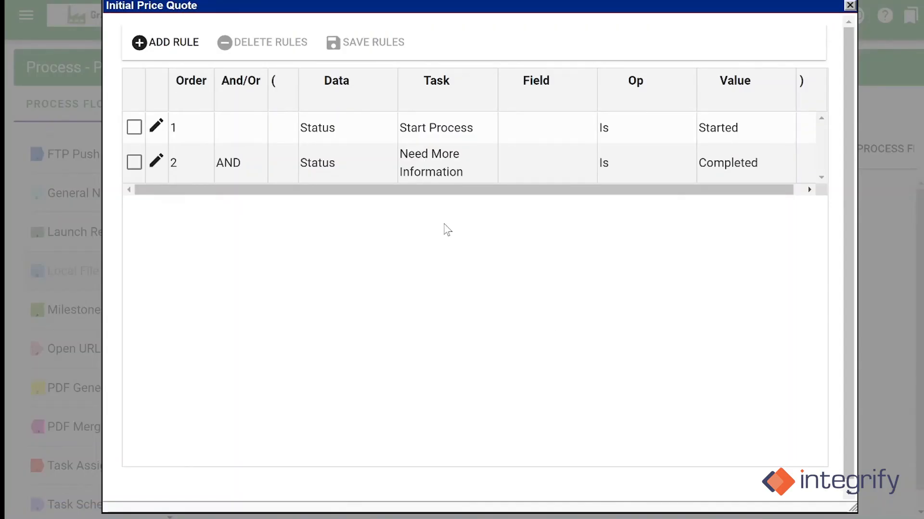
pyautogui.click(242, 166)
pyautogui.click(236, 194)
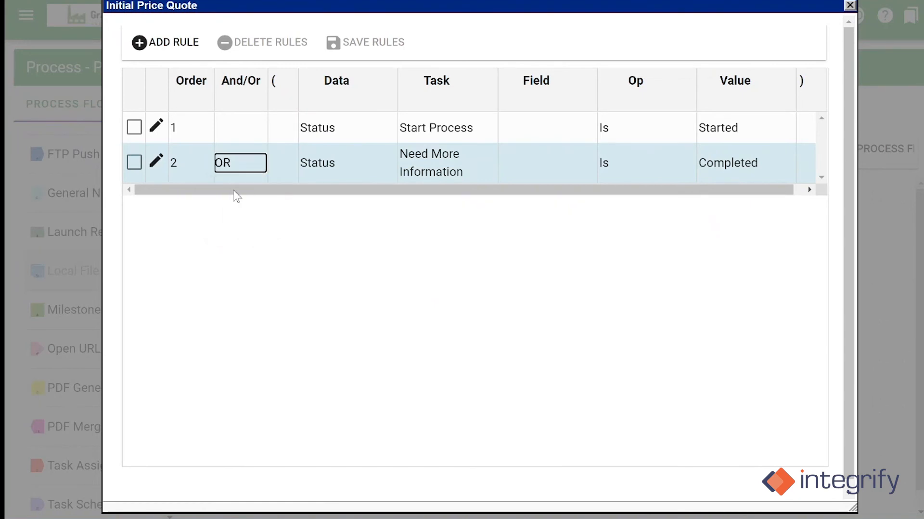
pyautogui.click(303, 188)
pyautogui.click(354, 44)
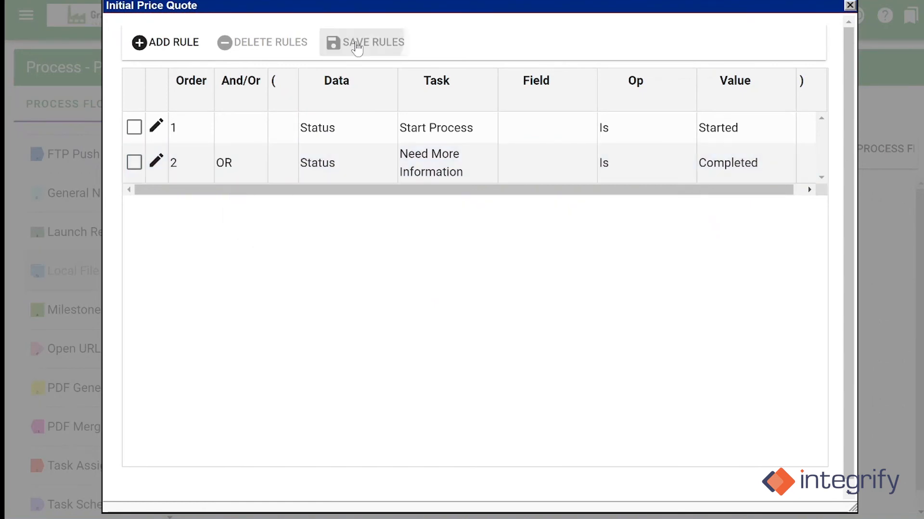
pyautogui.click(849, 5)
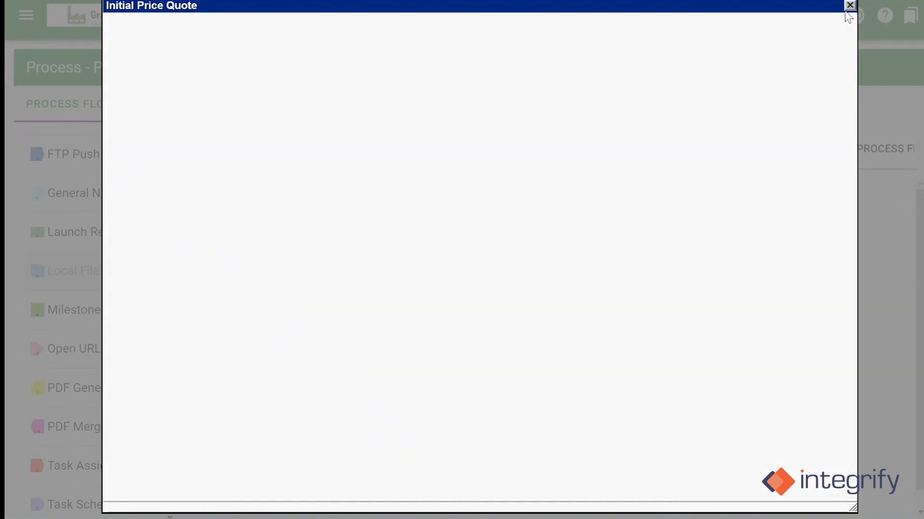
# - Reopen the task options on Initial Price Quote and Need More Information to get back to the rules
pyautogui.rightClick(300, 323)
pyautogui.click(309, 387)
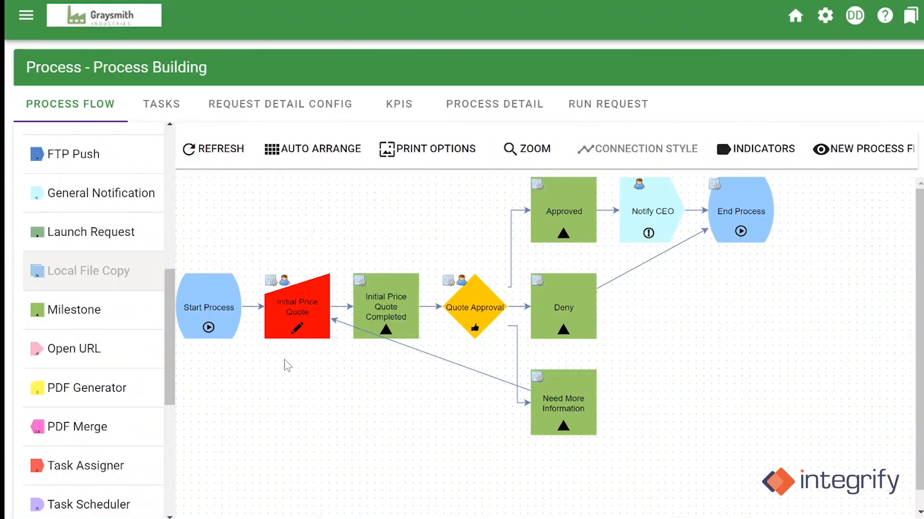
pyautogui.rightClick(292, 334)
pyautogui.rightClick(569, 402)
pyautogui.click(310, 361)
pyautogui.rightClick(579, 398)
pyautogui.rightClick(563, 402)
pyautogui.rightClick(327, 310)
pyautogui.rightClick(291, 306)
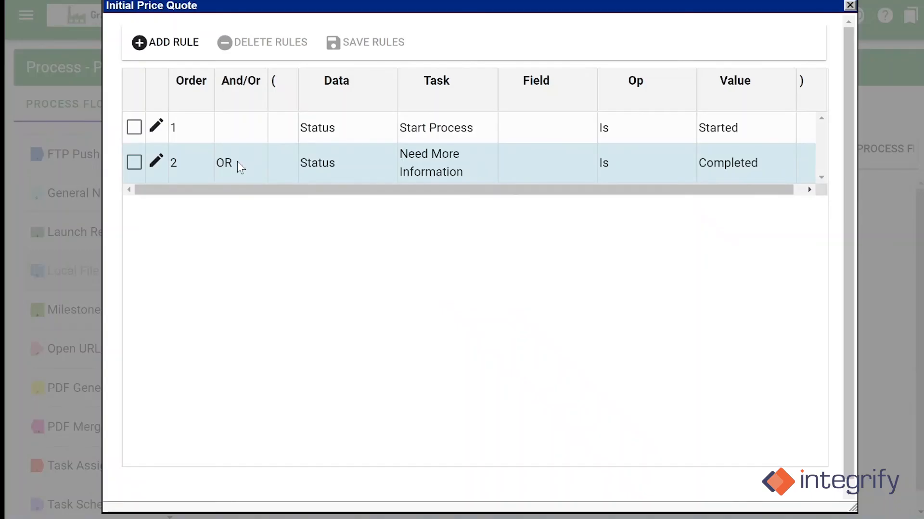
# - Toggle rule 2's join to AND and back to OR, then close the Initial Price Quote rules
pyautogui.click(238, 161)
pyautogui.click(238, 160)
pyautogui.click(237, 161)
pyautogui.click(238, 179)
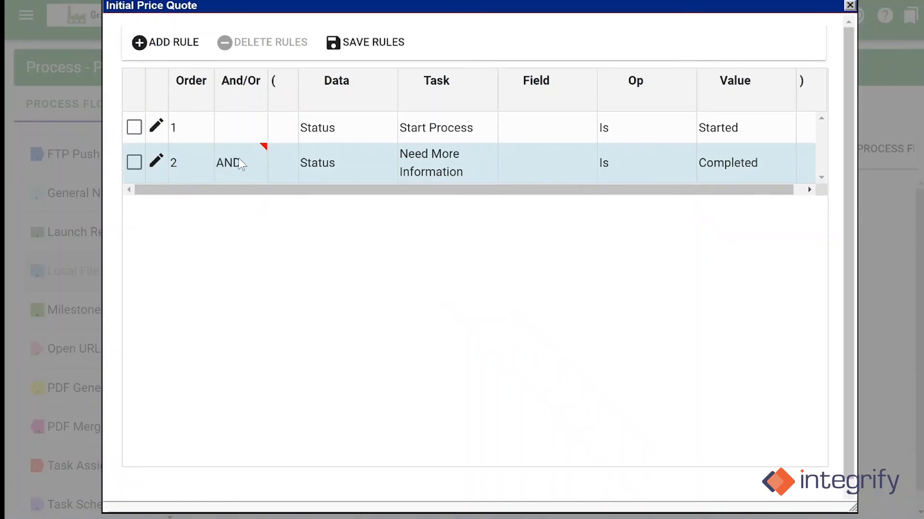
pyautogui.click(239, 166)
pyautogui.click(226, 193)
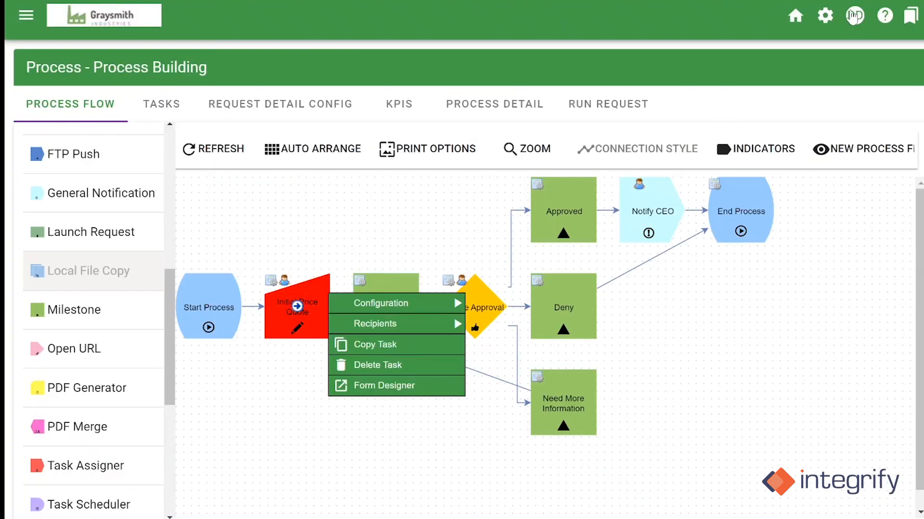
pyautogui.click(849, 5)
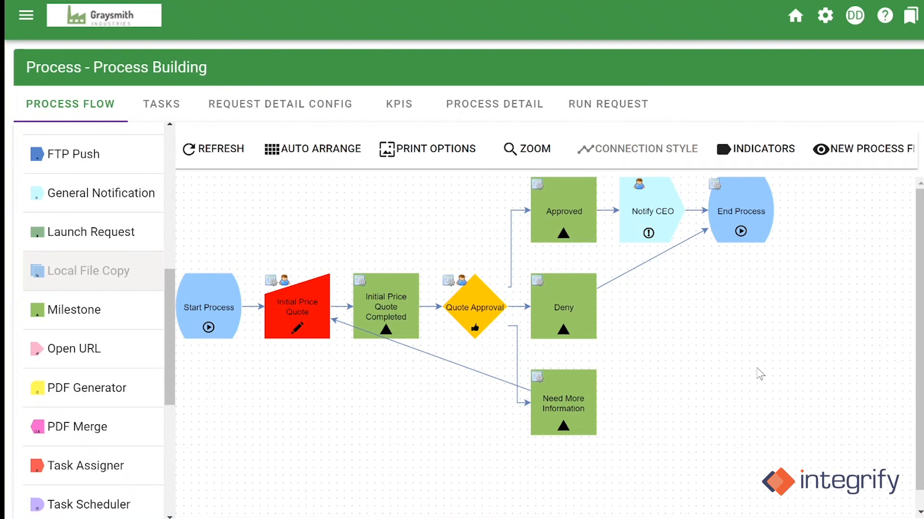
pyautogui.rightClick(716, 226)
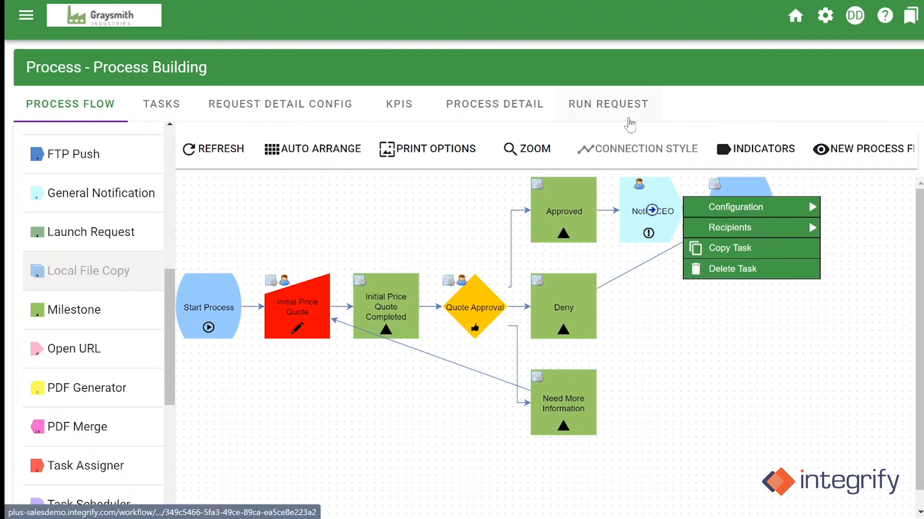
# - Start a test request, fill the quote form with the requester's name, e-mail, Stark Industries and 75%, then submit
pyautogui.click(625, 122)
pyautogui.click(850, 358)
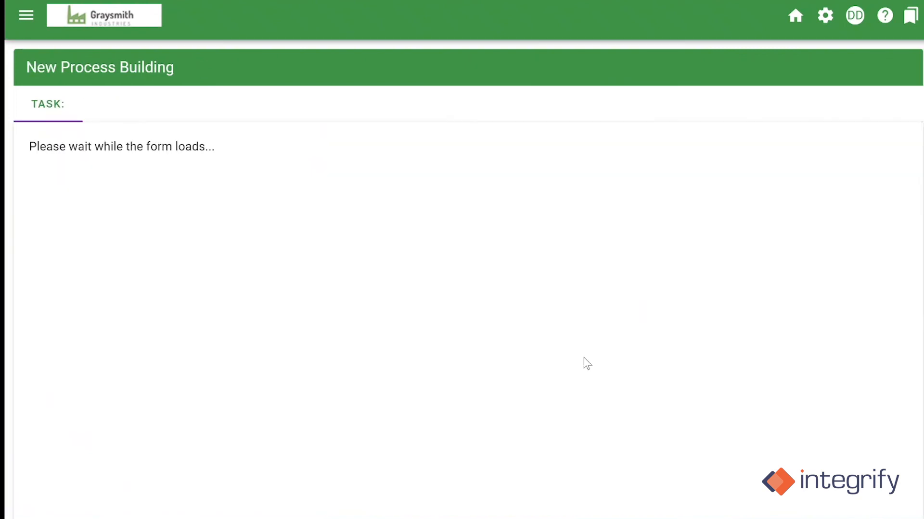
pyautogui.click(270, 212)
pyautogui.write('Danielle')
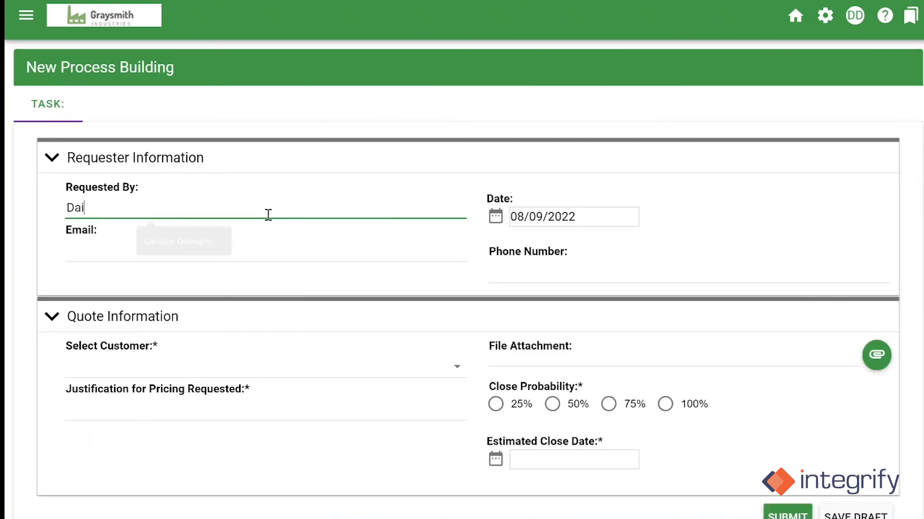
pyautogui.write(' Delregno')
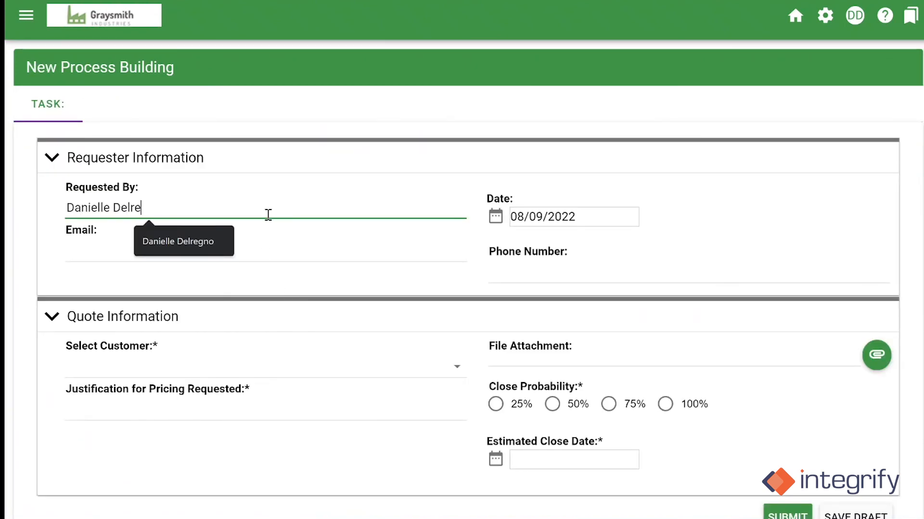
pyautogui.click(342, 250)
pyautogui.click(215, 285)
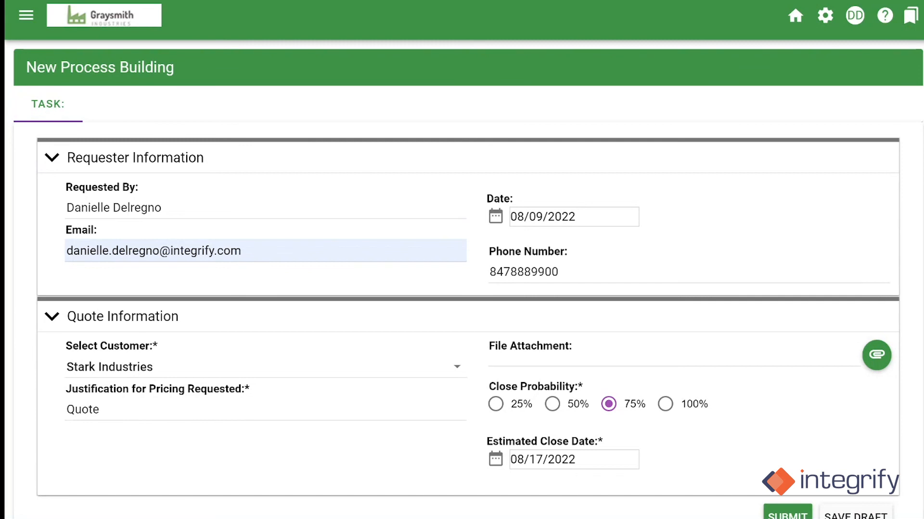
pyautogui.scroll(-2, 794, 457)
pyautogui.click(794, 457)
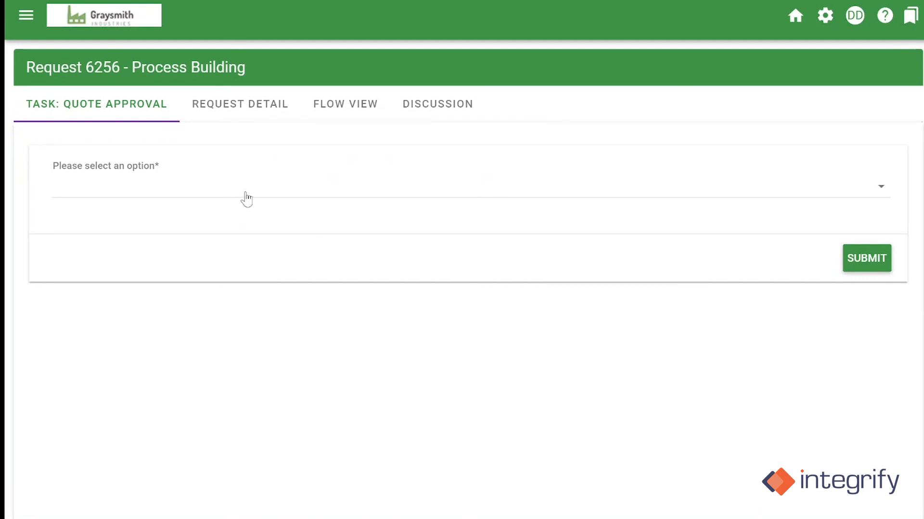
# - Return request 6256 with Need More Information and resubmit the Initial Price Quote form
pyautogui.click(246, 198)
pyautogui.click(233, 260)
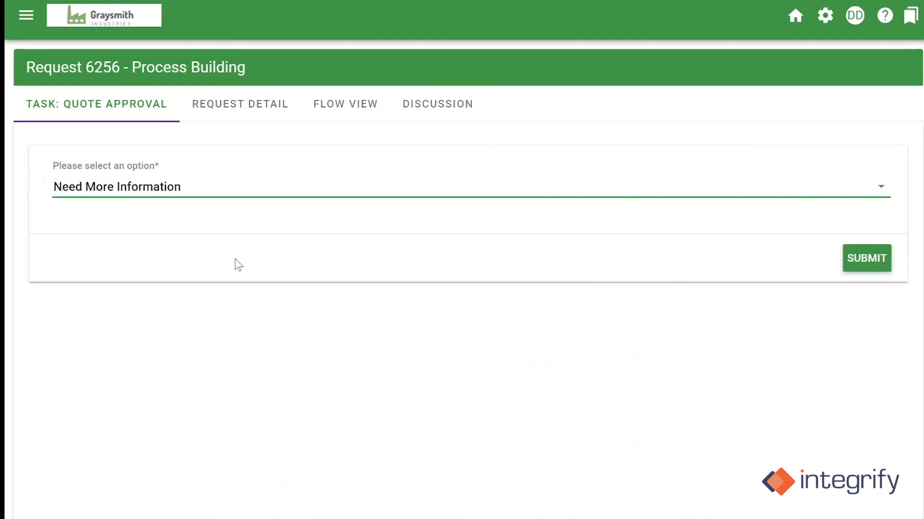
pyautogui.click(865, 263)
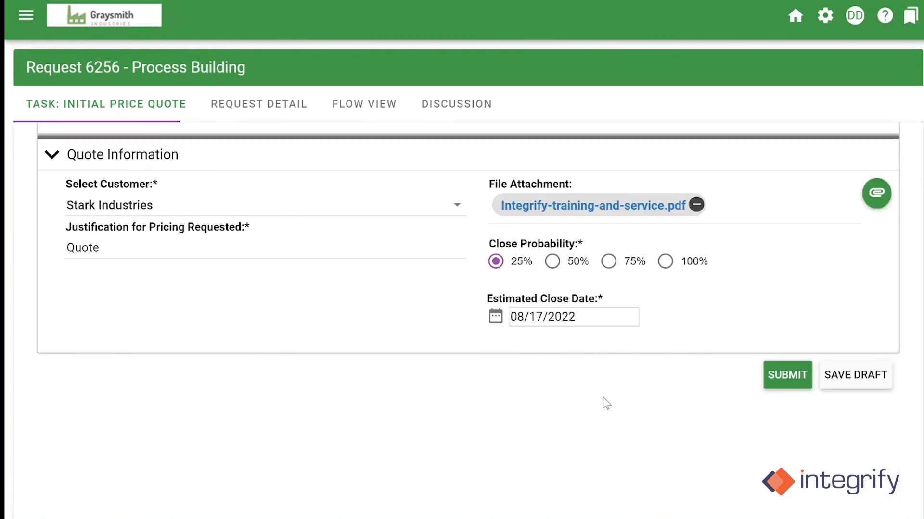
pyautogui.click(775, 384)
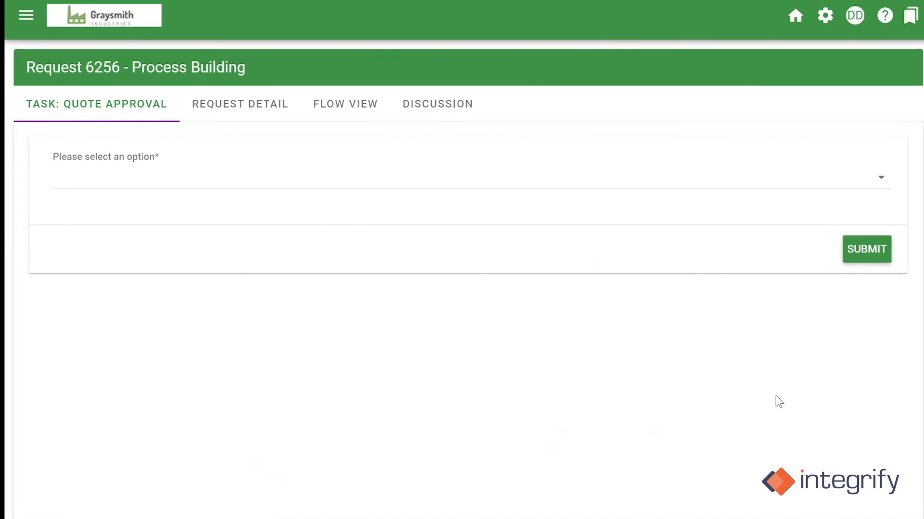
# - Choose Approve as the decision and submit it
pyautogui.click(115, 188)
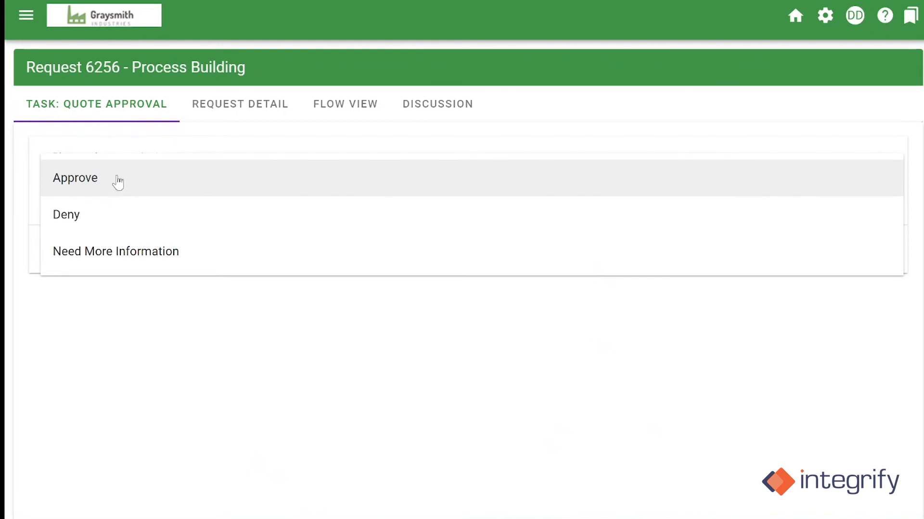
pyautogui.click(105, 190)
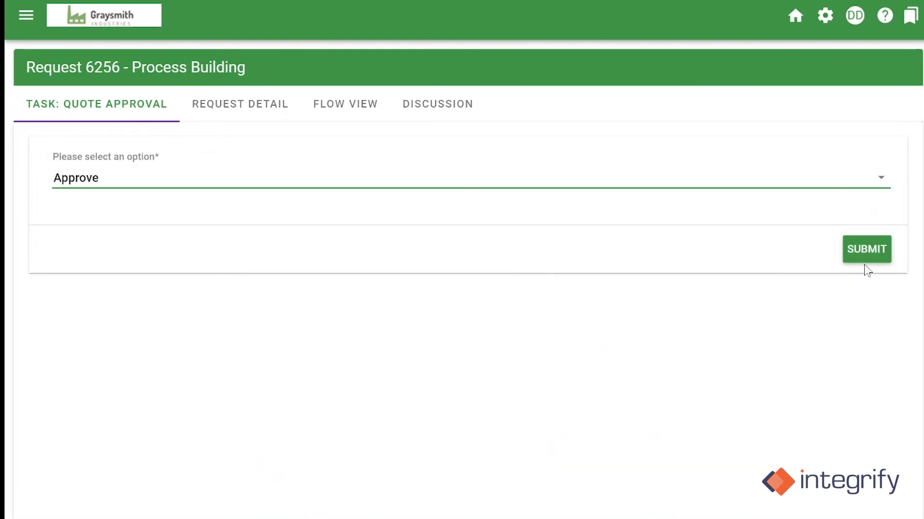
pyautogui.click(866, 249)
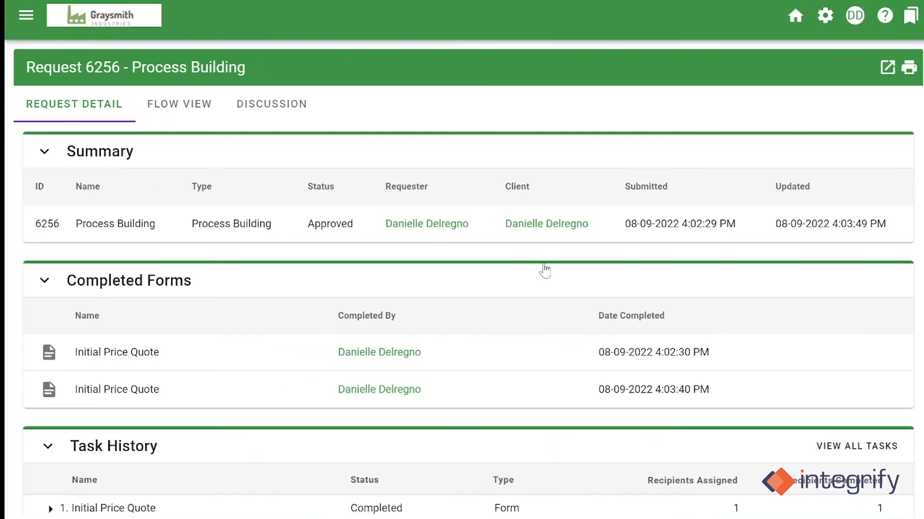
# - Review the Task History and expand who Notify CEO notified
pyautogui.scroll(-2, 544, 269)
pyautogui.scroll(-6, 534, 284)
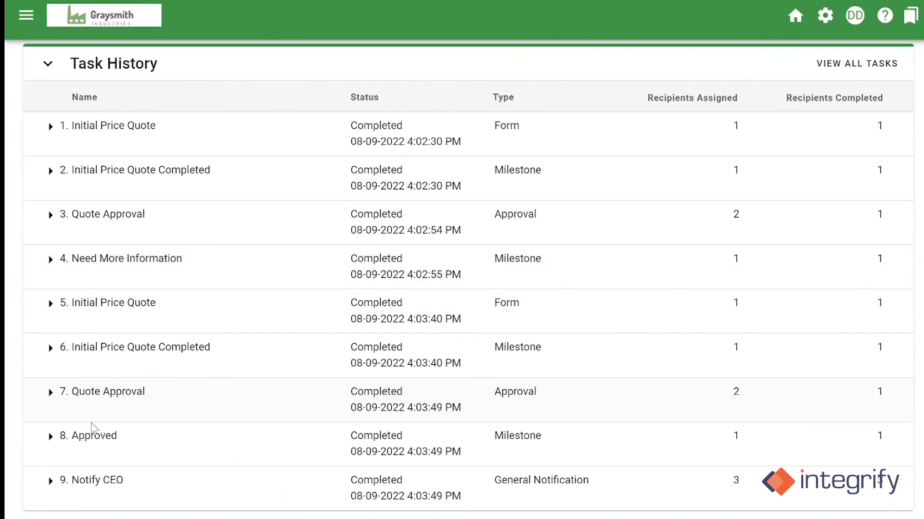
pyautogui.click(50, 481)
pyautogui.scroll(-3, 262, 351)
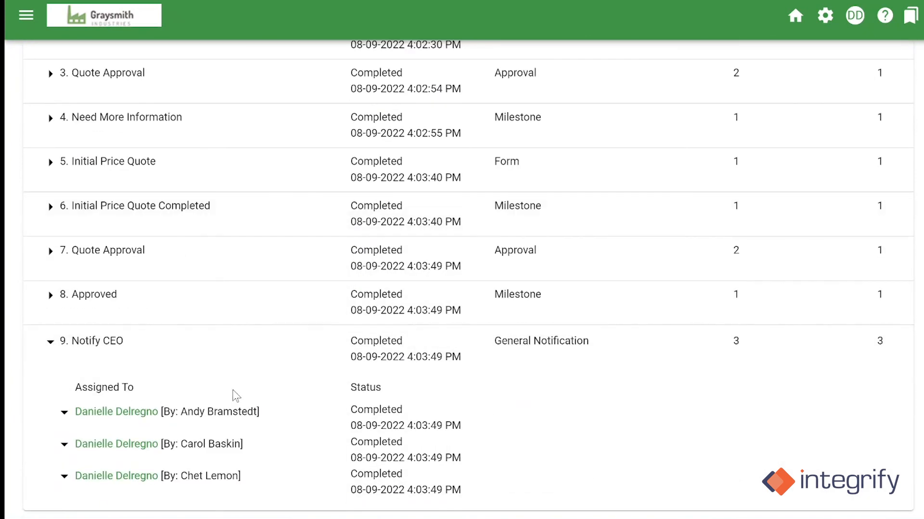
pyautogui.scroll(11, 269, 354)
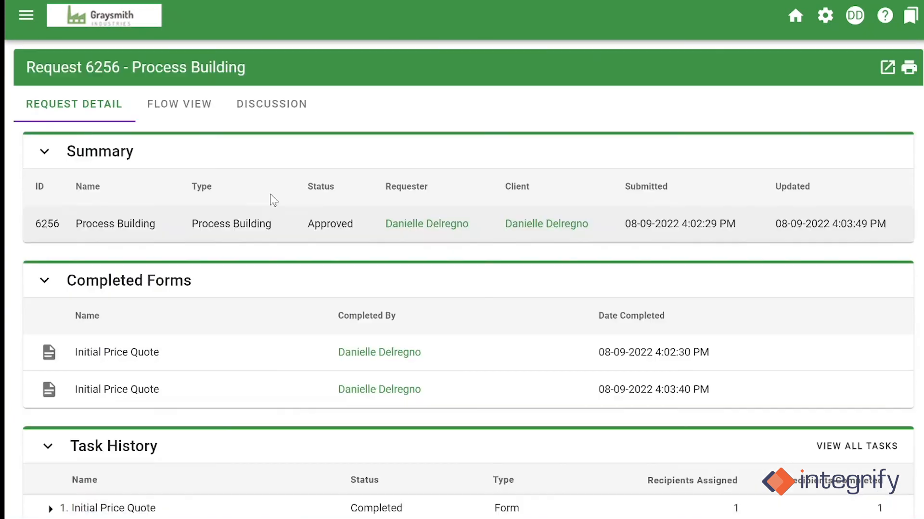
# - Inspect the request's path in Flow View, then return to Request Detail
pyautogui.click(178, 109)
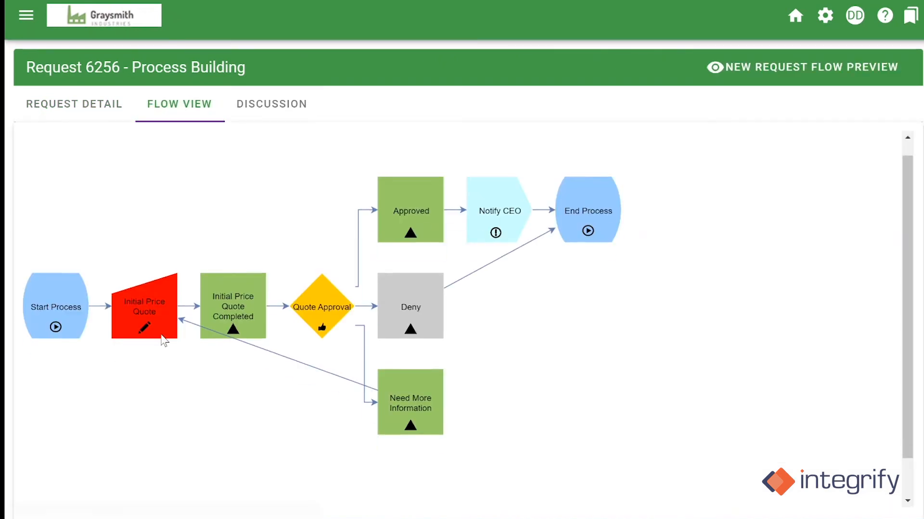
pyautogui.moveTo(165, 337)
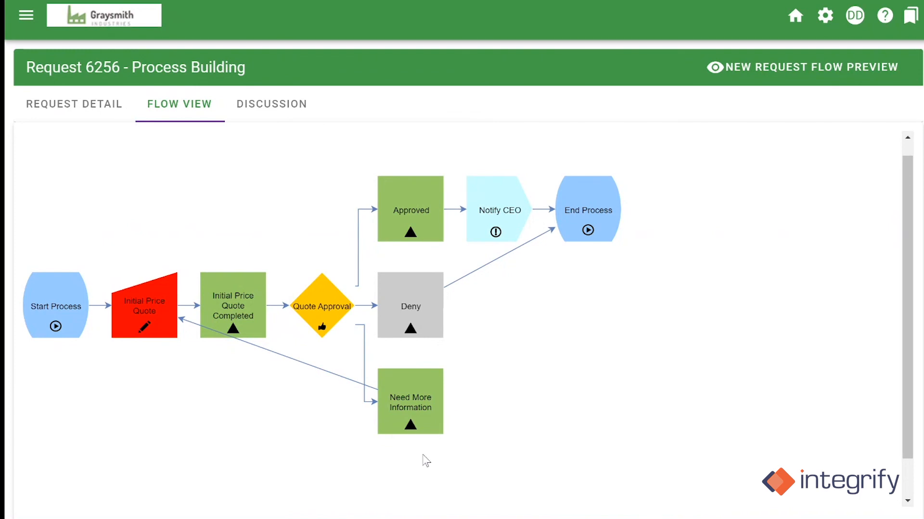
pyautogui.moveTo(123, 313)
pyautogui.moveTo(506, 243)
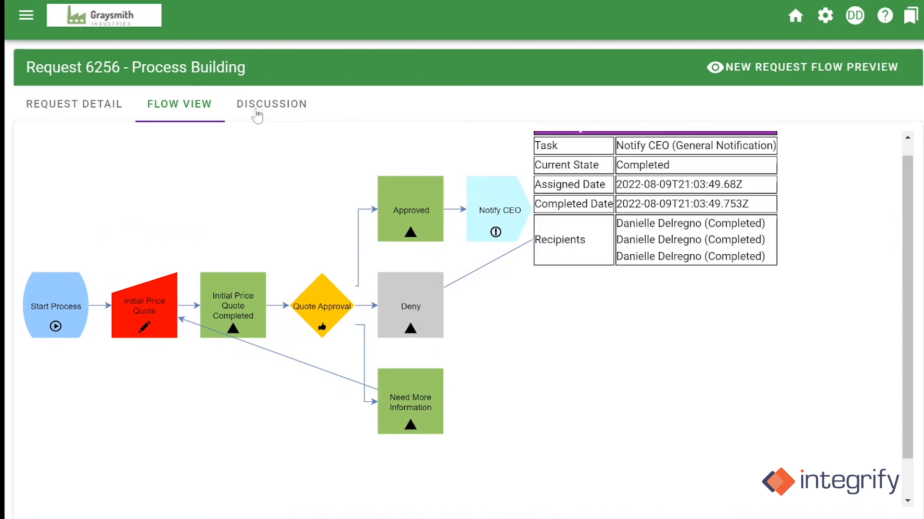
pyautogui.click(70, 106)
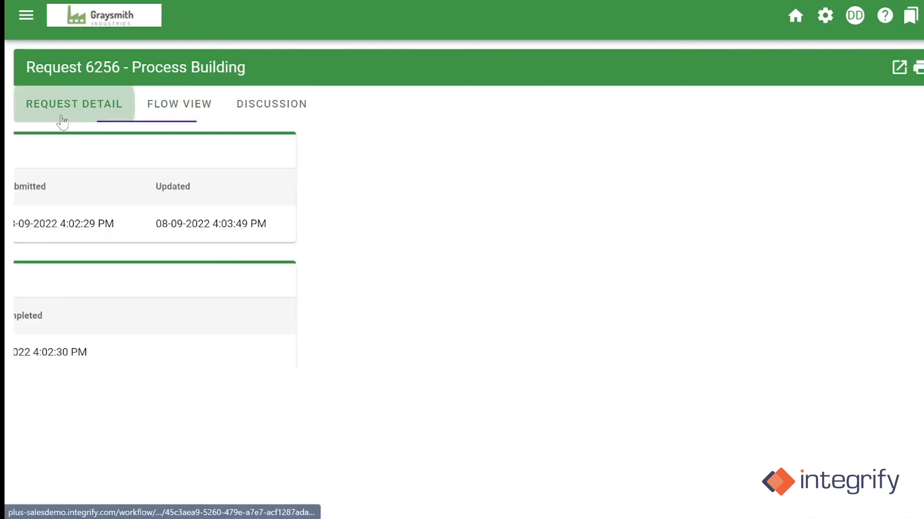